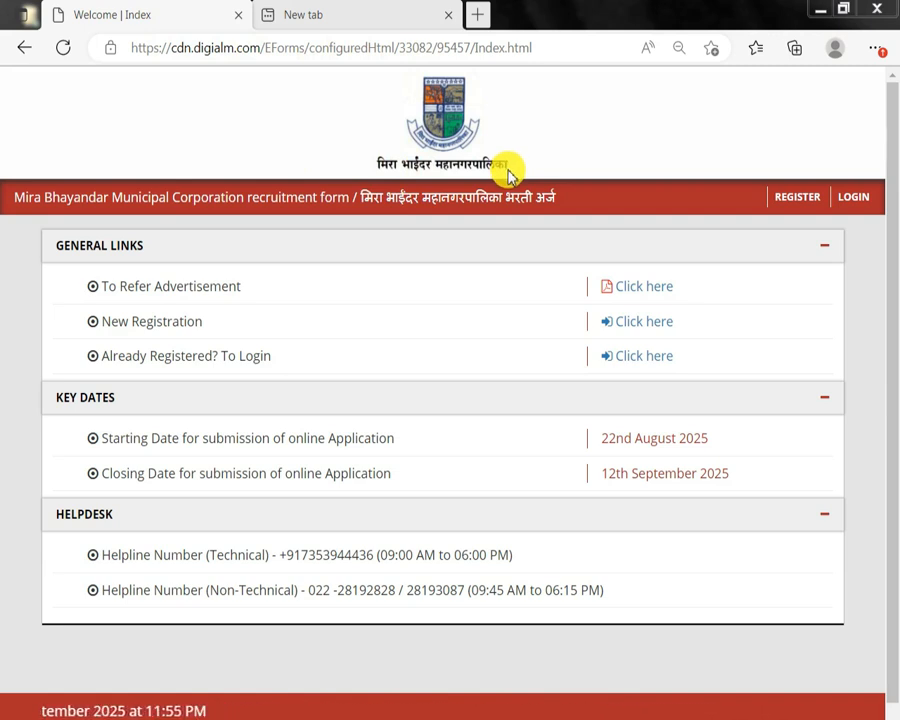
# Open the recruitment advertisement PDF in a new tab and return to the index page.
pyautogui.moveTo(193, 288); pyautogui.dragTo(745, 283)
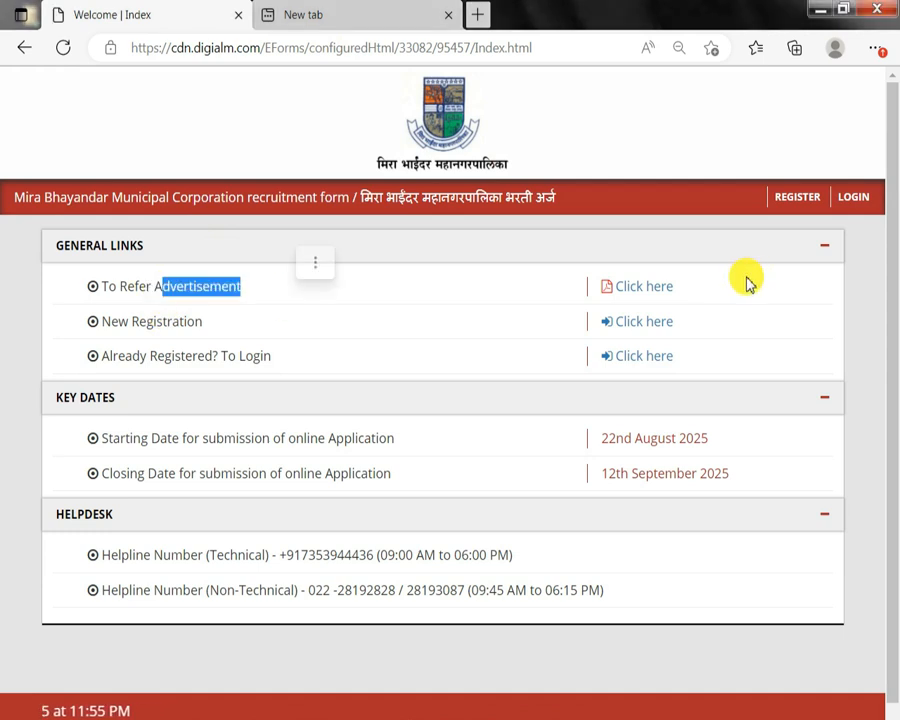
pyautogui.click(652, 289)
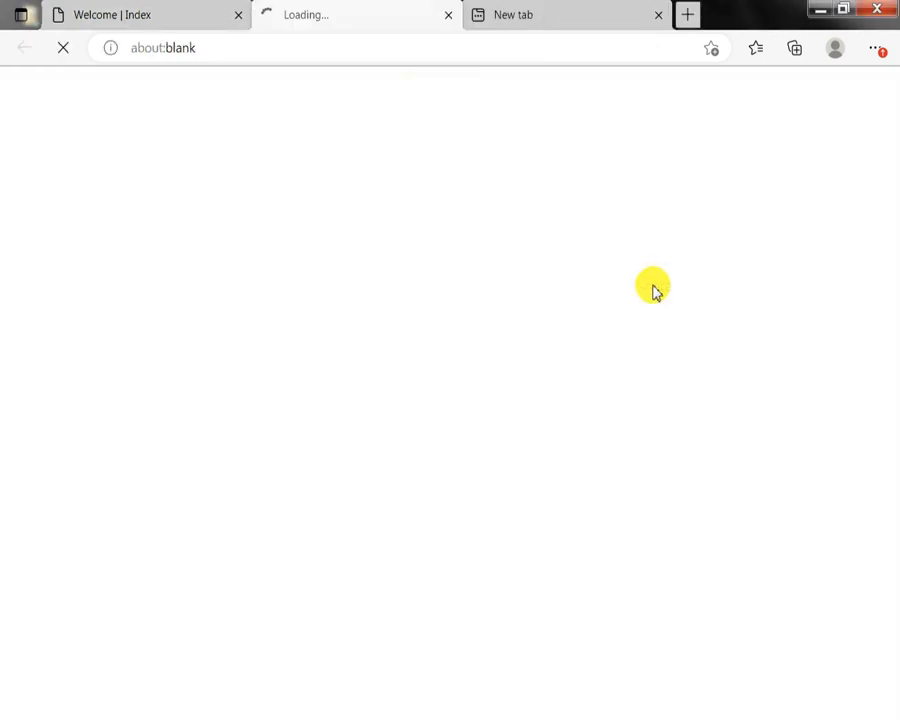
pyautogui.click(76, 10)
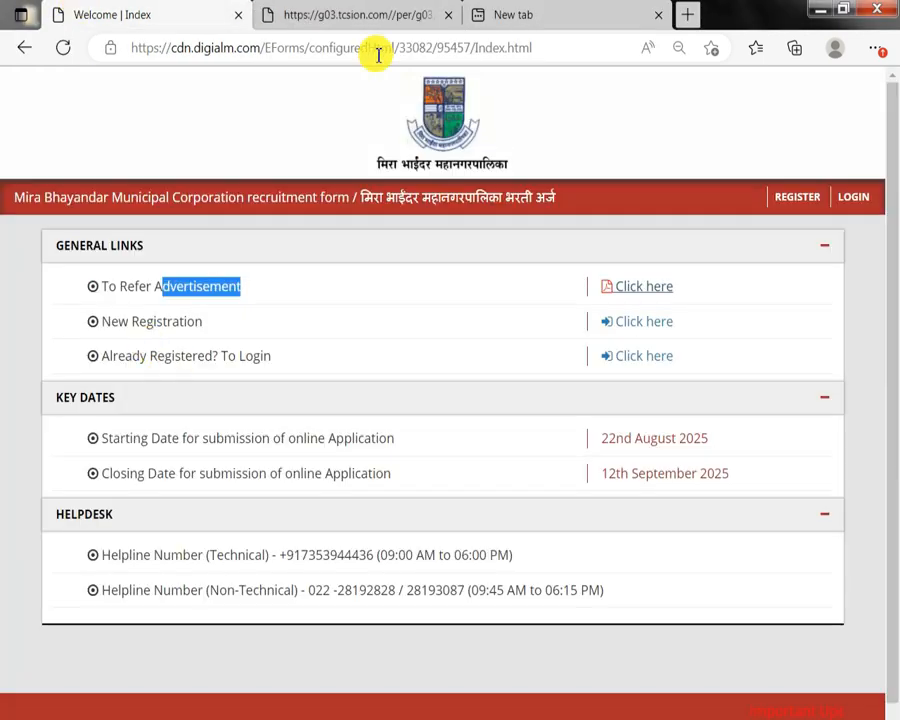
pyautogui.click(367, 8)
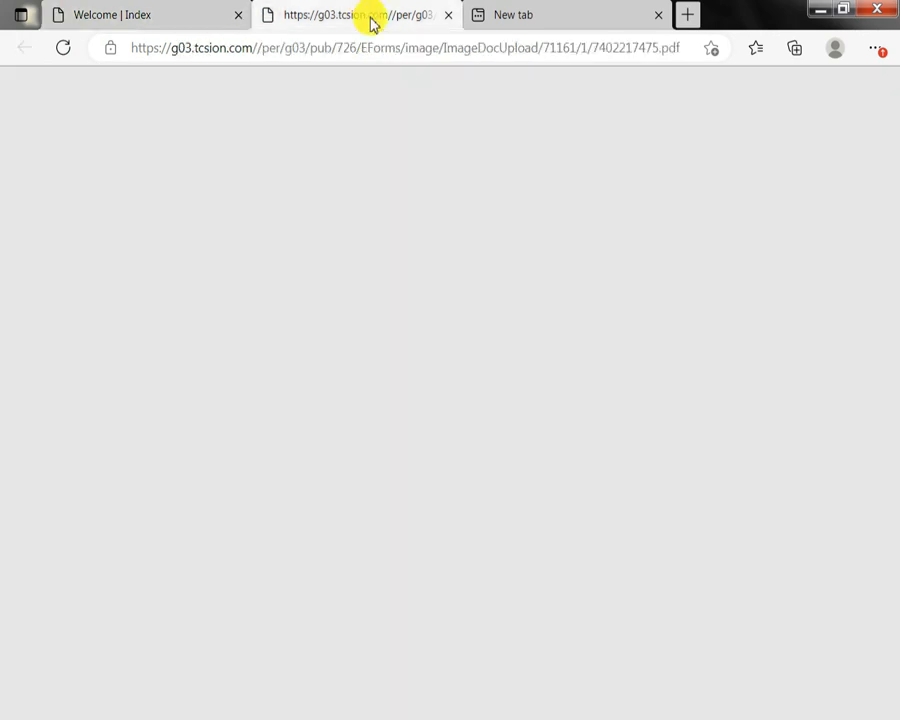
pyautogui.click(62, 9)
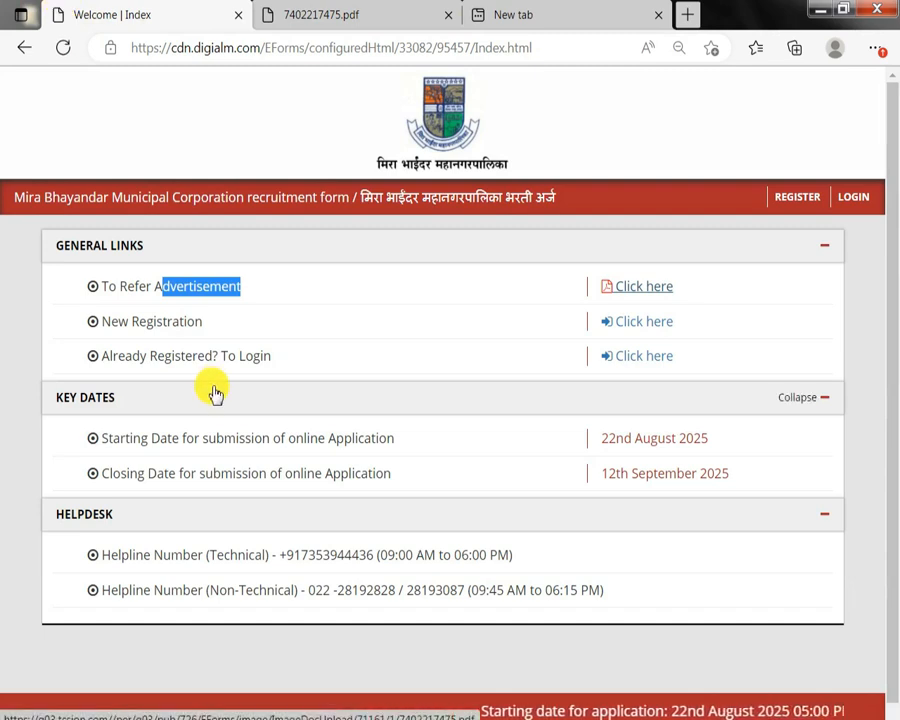
# Open the candidate registration form.
pyautogui.click(797, 199)
pyautogui.scroll(-3, 702, 455)
pyautogui.scroll(3, 703, 450)
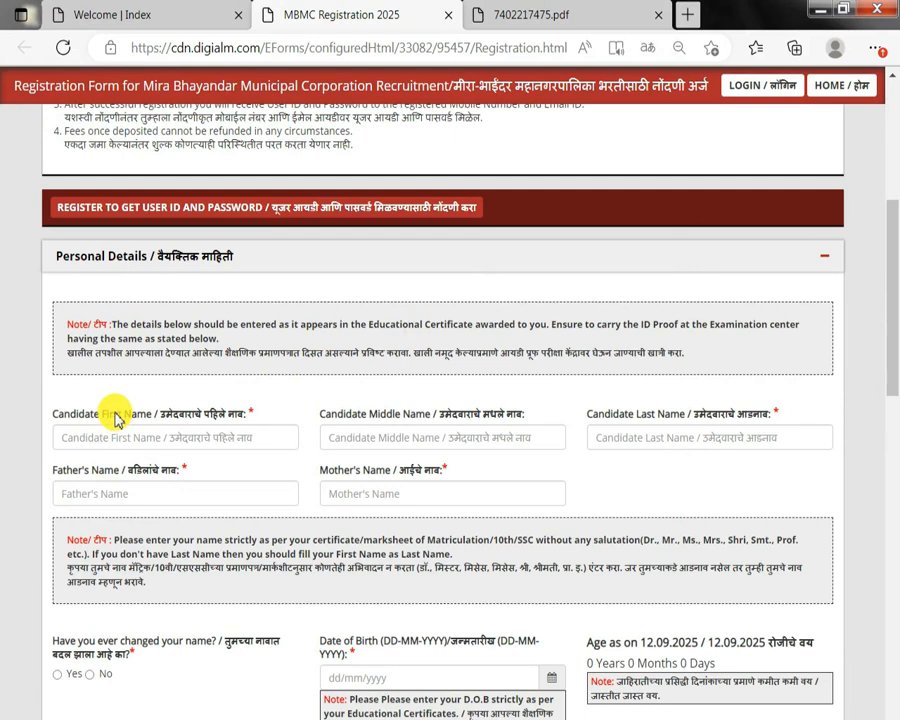
# Review the candidate first, middle and last name fields and the father's and mother's name fields.
pyautogui.moveTo(80, 416); pyautogui.dragTo(53, 414)
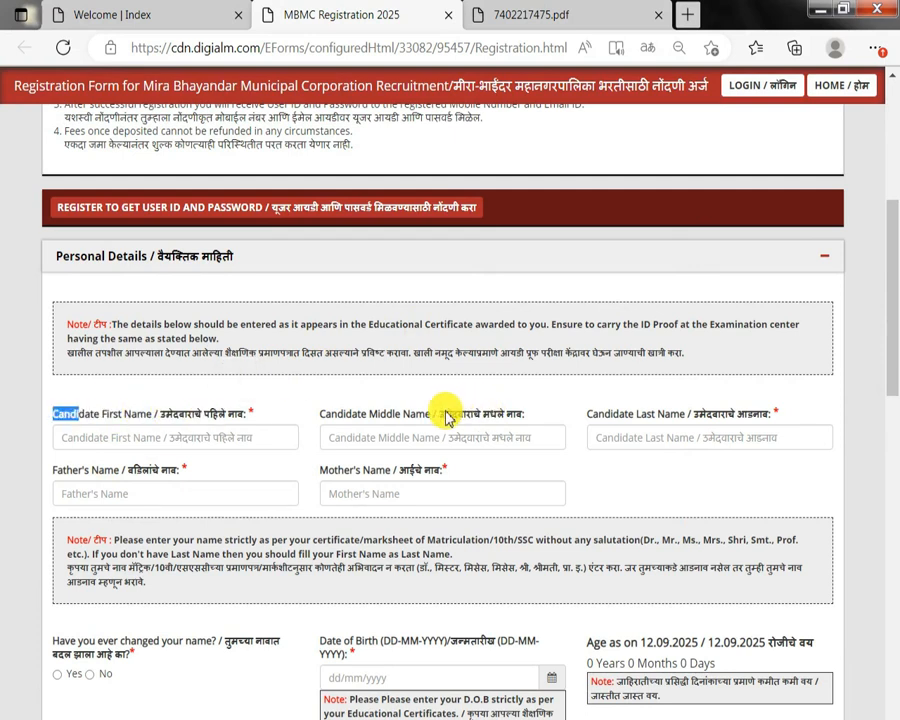
pyautogui.moveTo(346, 416); pyautogui.dragTo(321, 414)
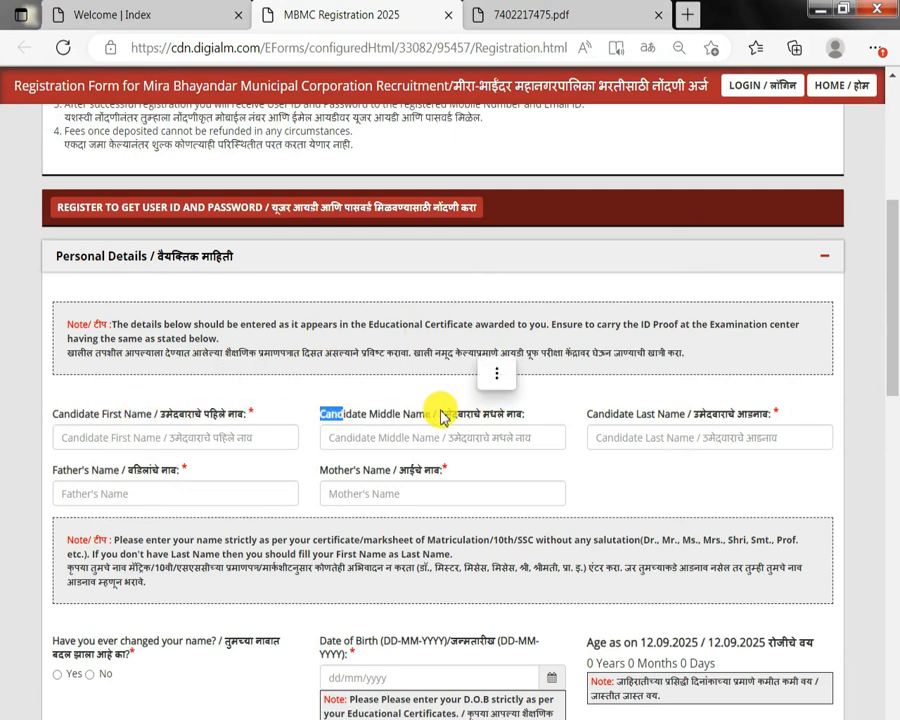
pyautogui.moveTo(408, 415); pyautogui.dragTo(466, 418)
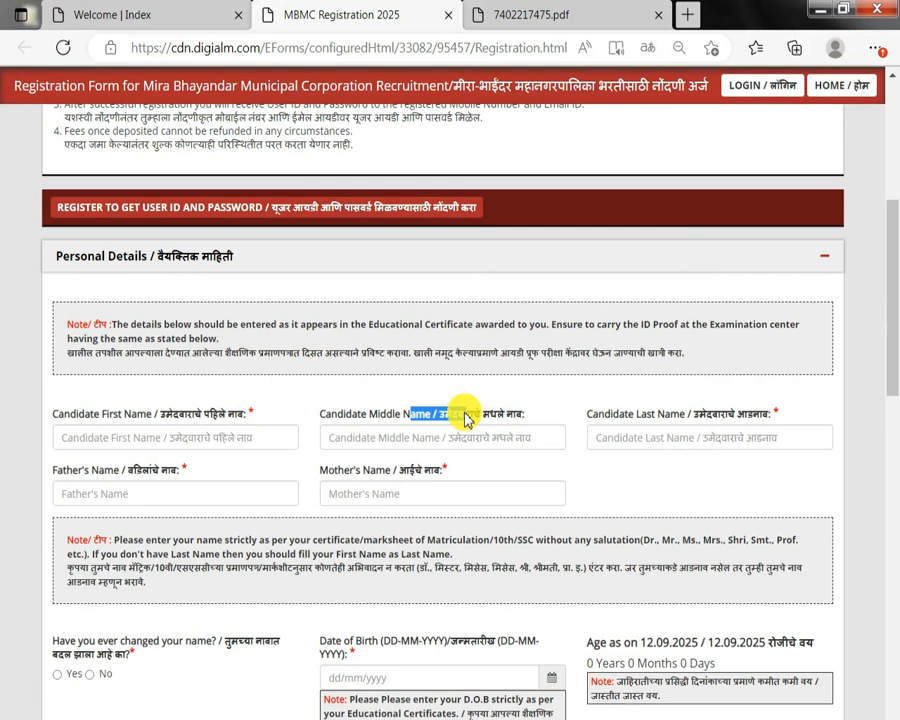
pyautogui.click(717, 418)
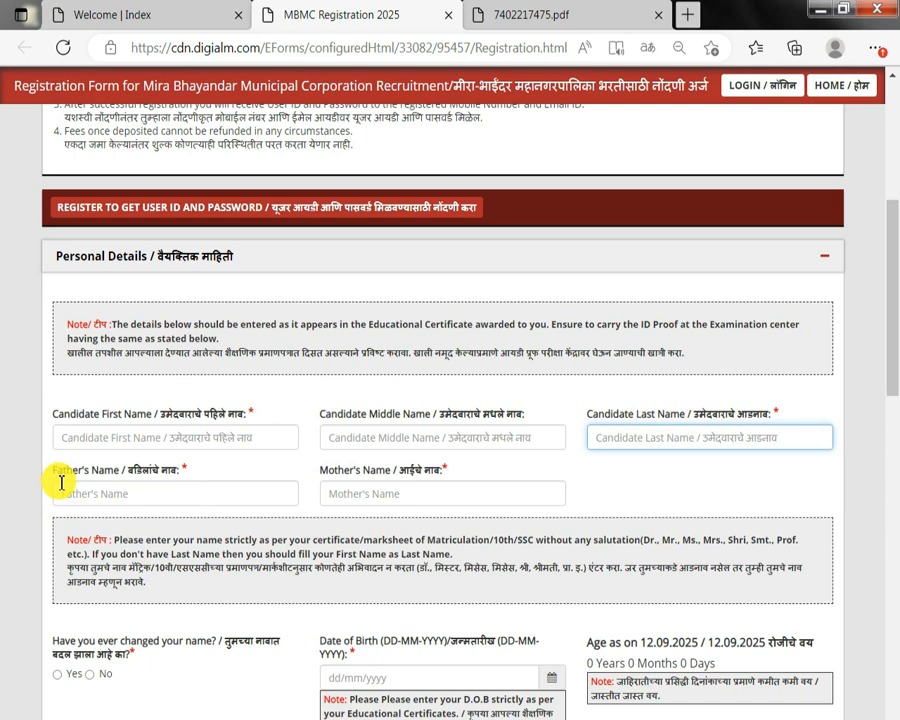
pyautogui.moveTo(57, 474); pyautogui.dragTo(148, 476)
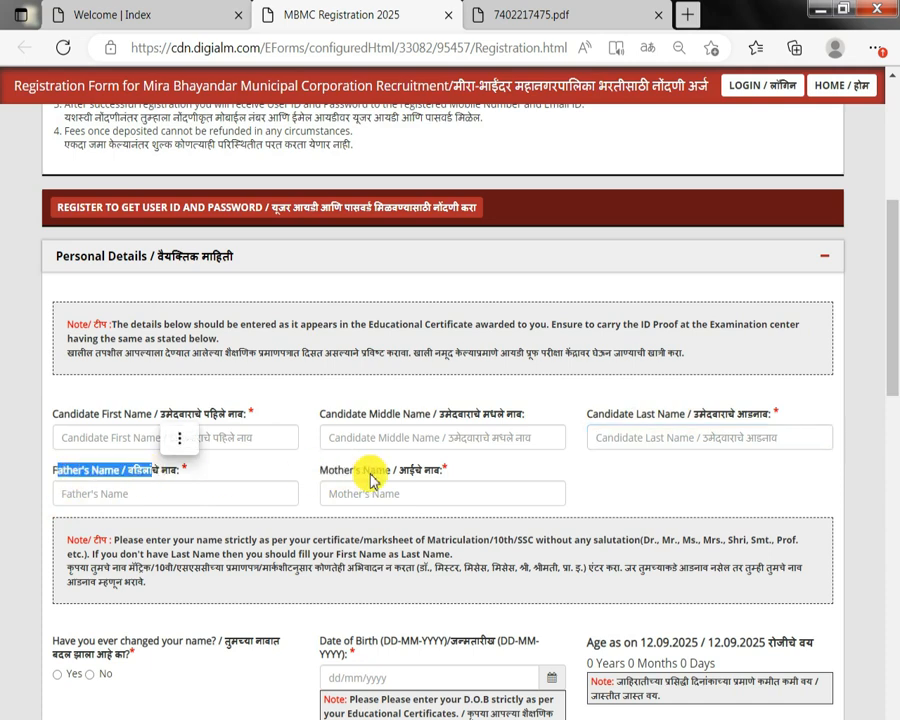
pyautogui.moveTo(328, 472); pyautogui.dragTo(430, 464)
pyautogui.scroll(-2, 430, 470)
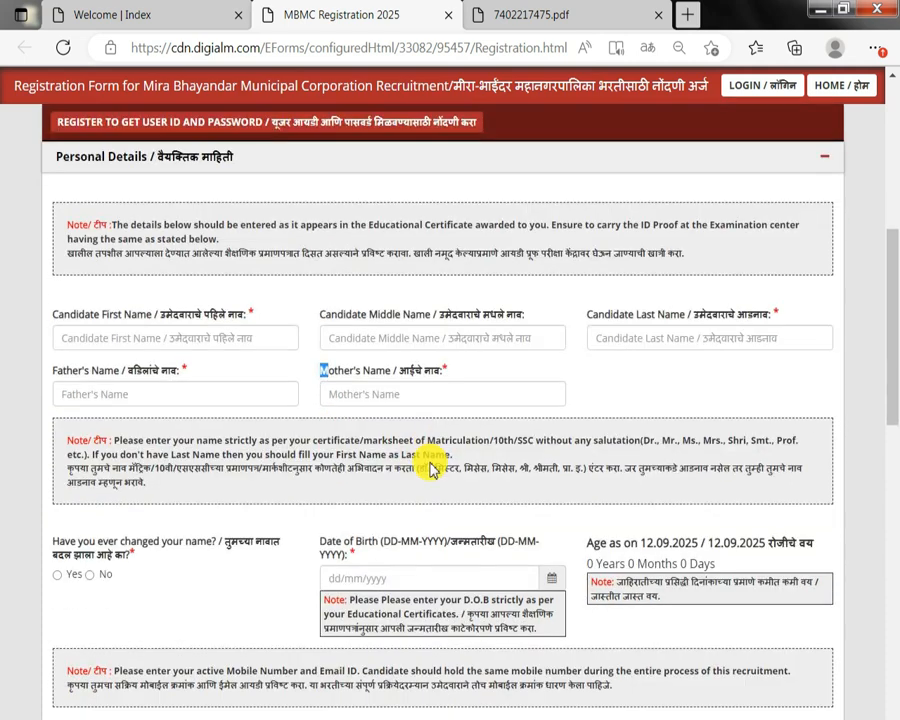
# Answer No to the question whether the candidate has ever changed their name.
pyautogui.moveTo(60, 542); pyautogui.dragTo(240, 543)
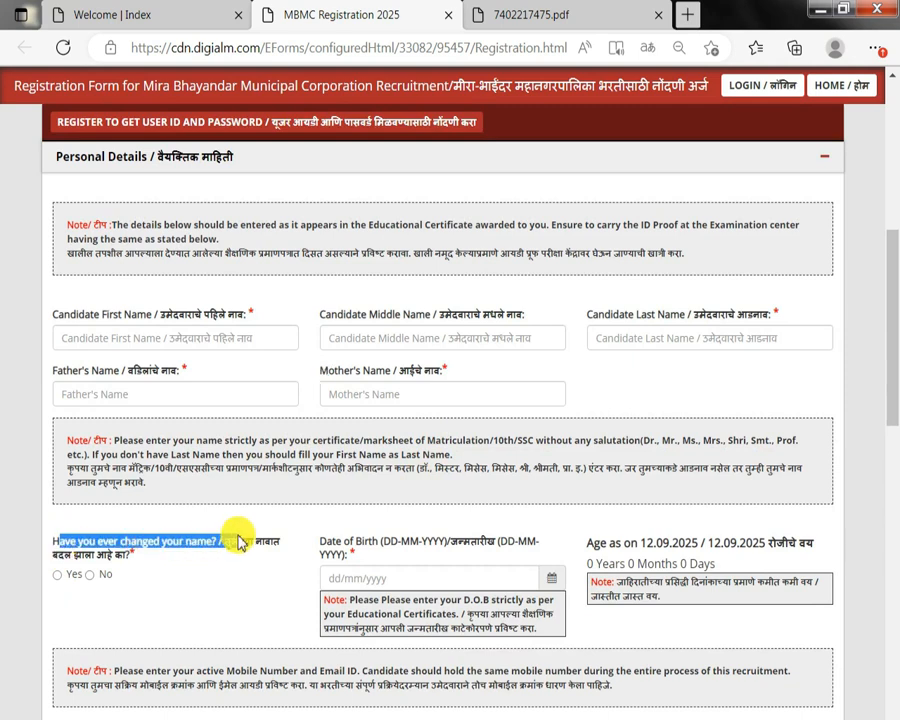
pyautogui.click(60, 576)
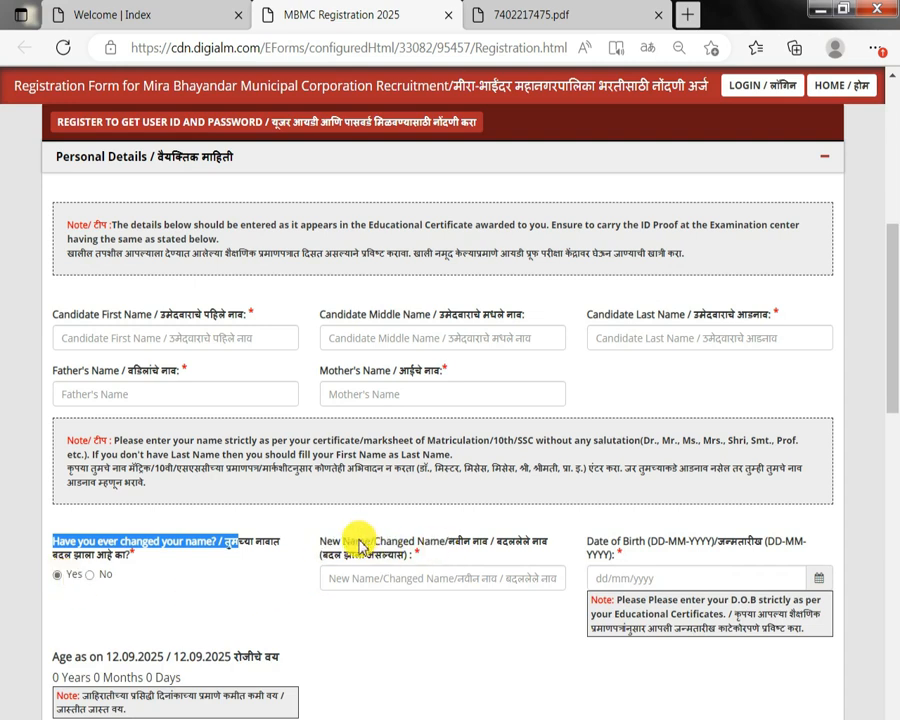
pyautogui.moveTo(346, 541); pyautogui.dragTo(490, 542)
pyautogui.click(90, 575)
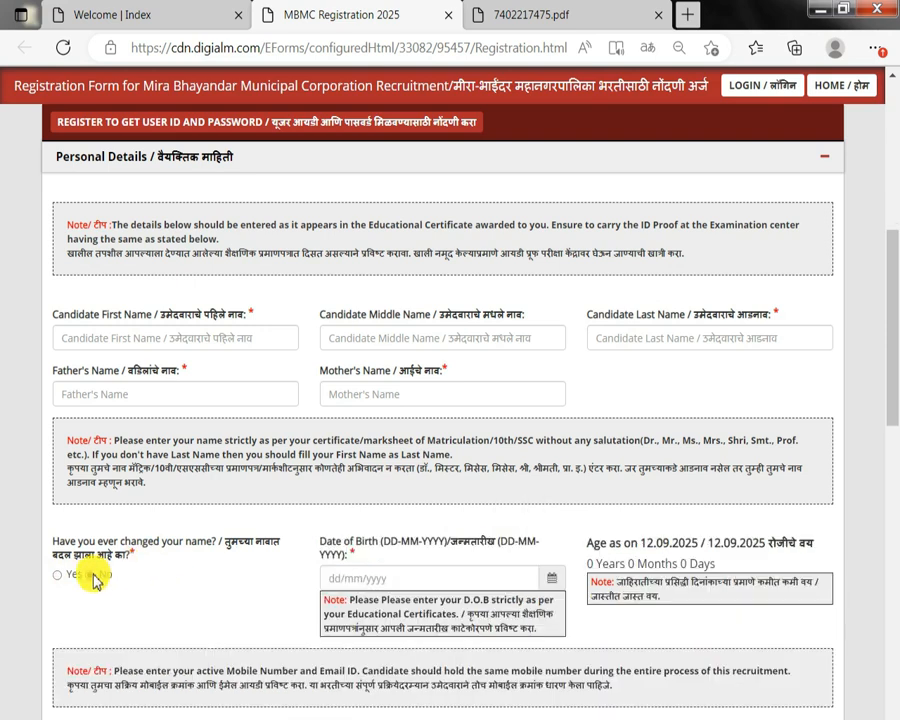
# Examine the date of birth field and the age calculation beside it.
pyautogui.moveTo(344, 541); pyautogui.dragTo(418, 558)
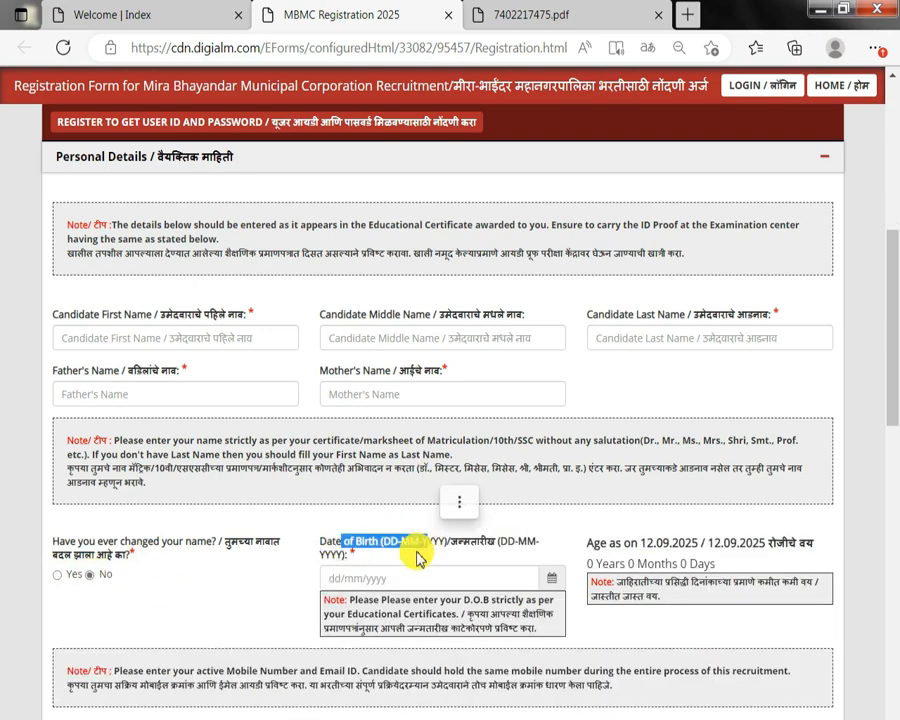
pyautogui.click(400, 567)
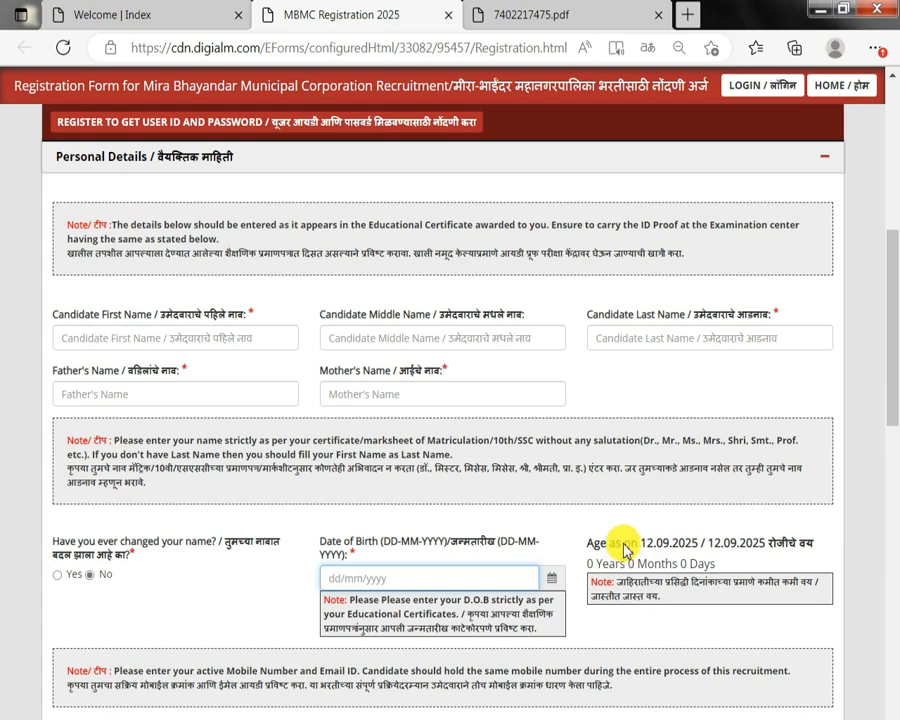
pyautogui.moveTo(599, 541); pyautogui.dragTo(587, 541)
pyautogui.scroll(-3, 620, 540)
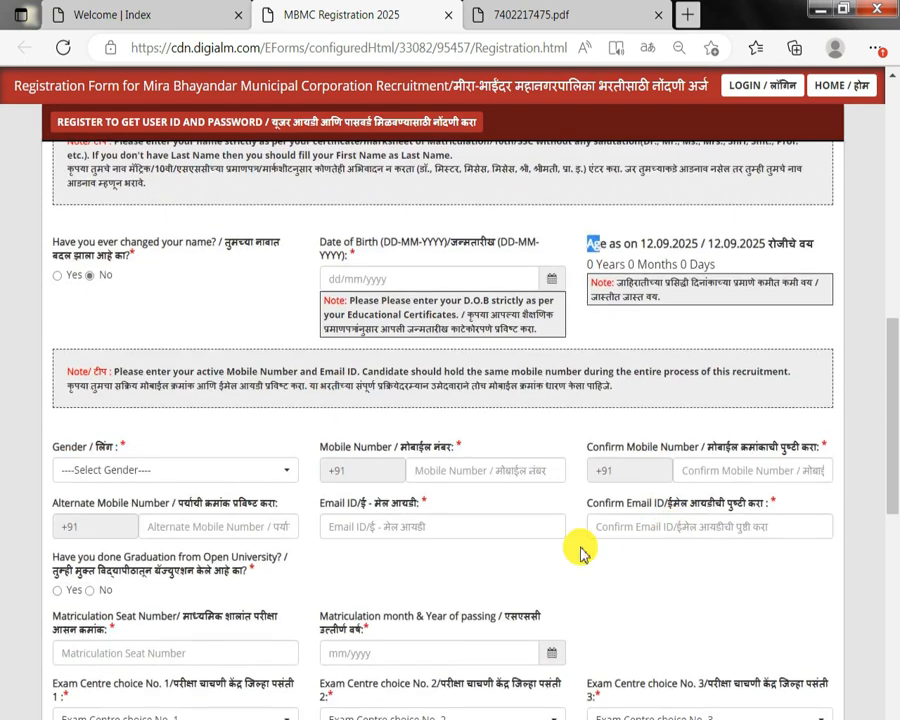
# Select Male as the gender and point out the mobile number and confirm mobile number fields.
pyautogui.click(100, 469)
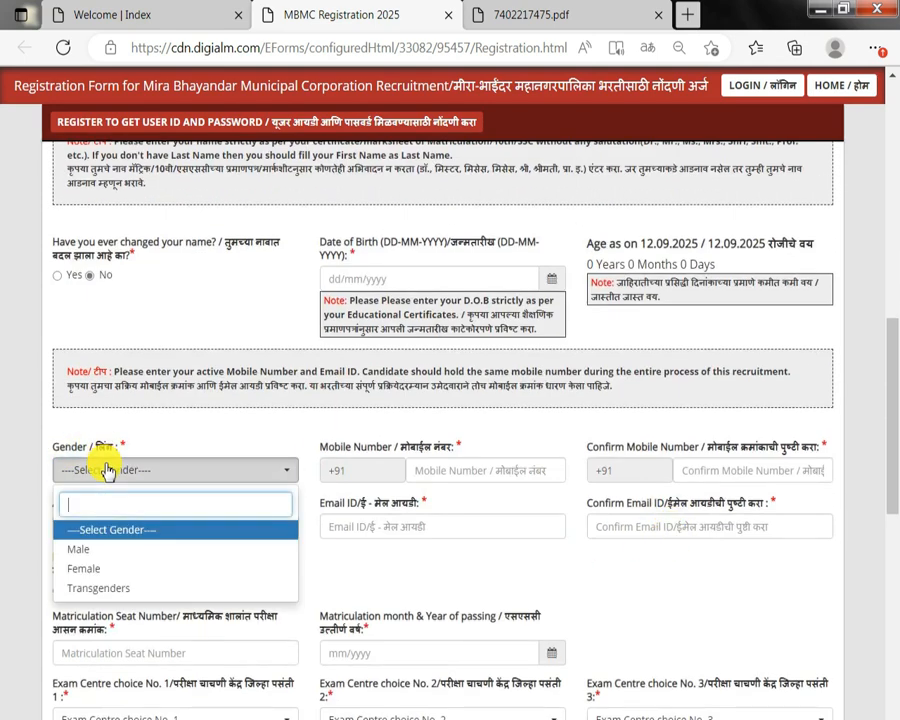
pyautogui.click(86, 553)
pyautogui.moveTo(327, 450); pyautogui.dragTo(406, 456)
pyautogui.click(426, 466)
pyautogui.moveTo(663, 450); pyautogui.dragTo(588, 450)
pyautogui.click(750, 468)
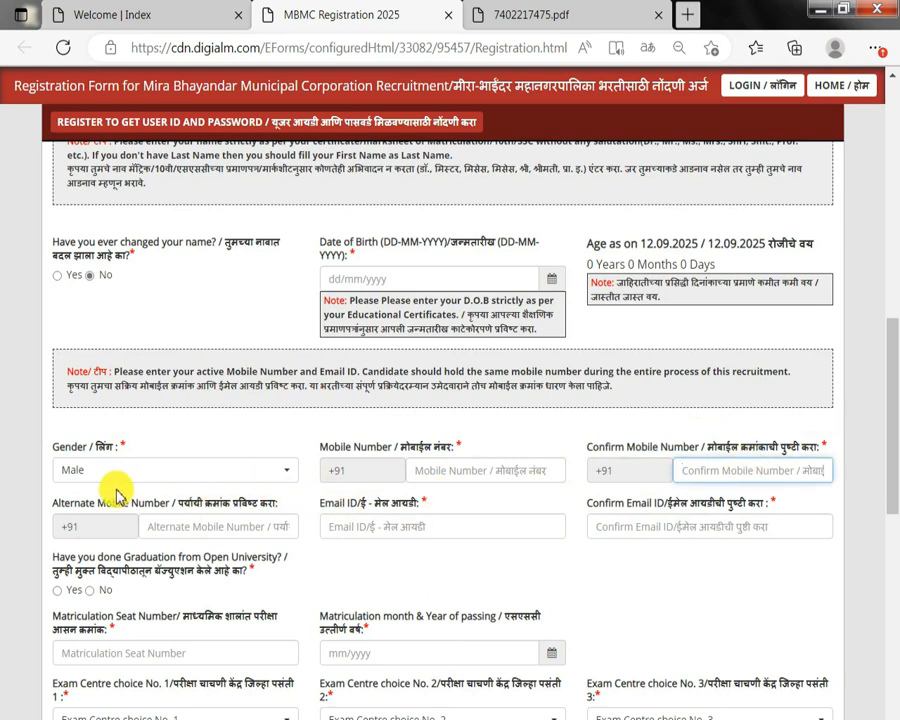
# Review the alternate mobile number, email ID and confirm email ID fields.
pyautogui.moveTo(92, 505); pyautogui.dragTo(176, 506)
pyautogui.click(184, 523)
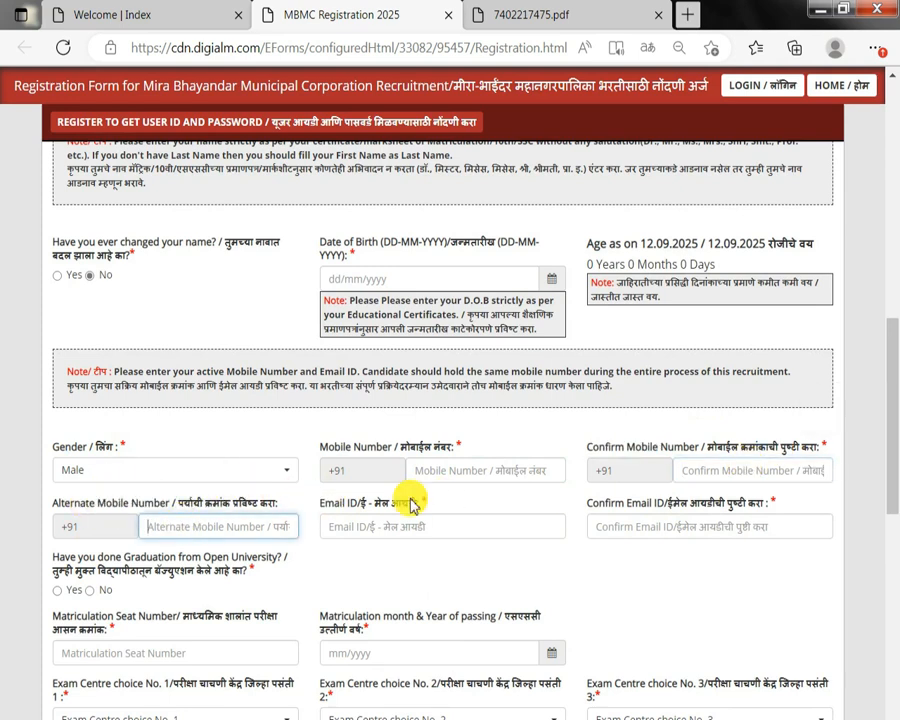
pyautogui.moveTo(349, 502); pyautogui.dragTo(432, 508)
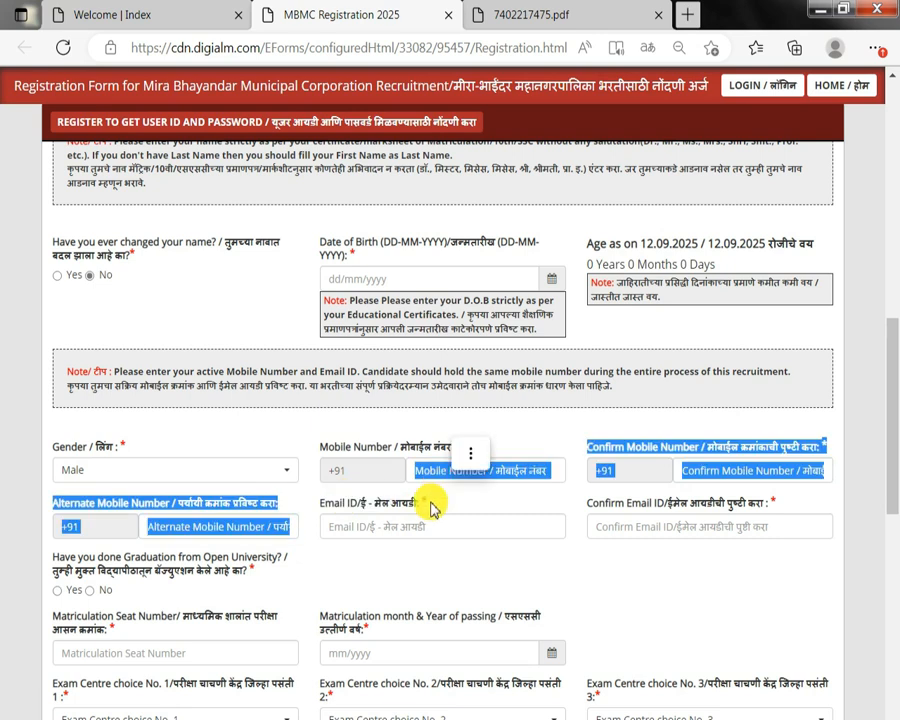
pyautogui.click(409, 522)
pyautogui.moveTo(611, 502); pyautogui.dragTo(716, 489)
pyautogui.click(708, 520)
pyautogui.scroll(-1, 701, 522)
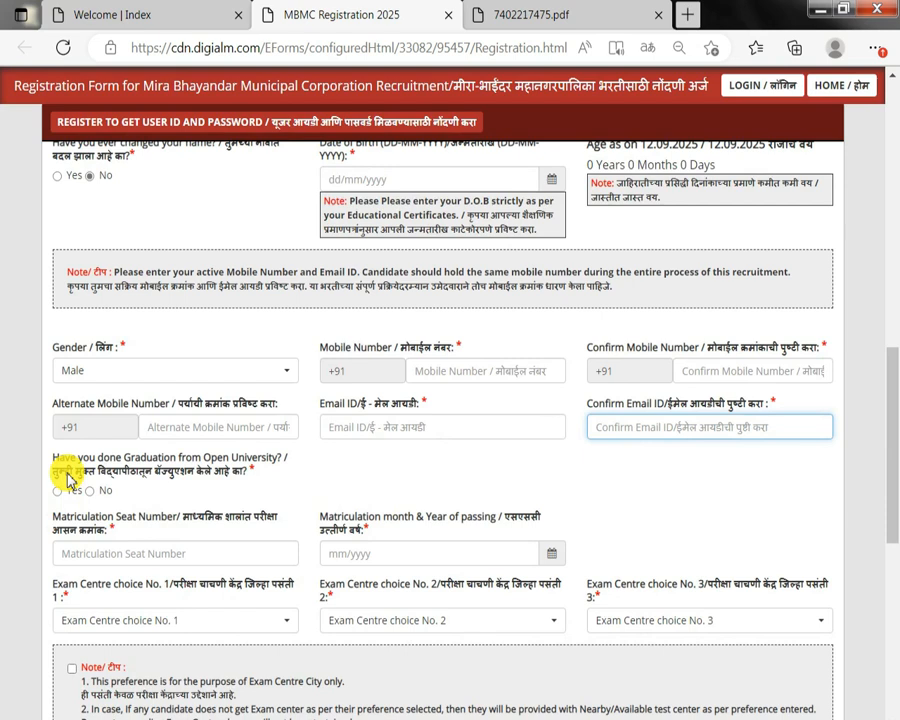
# Answer No to the question about graduating from an open university.
pyautogui.moveTo(64, 470); pyautogui.dragTo(200, 473)
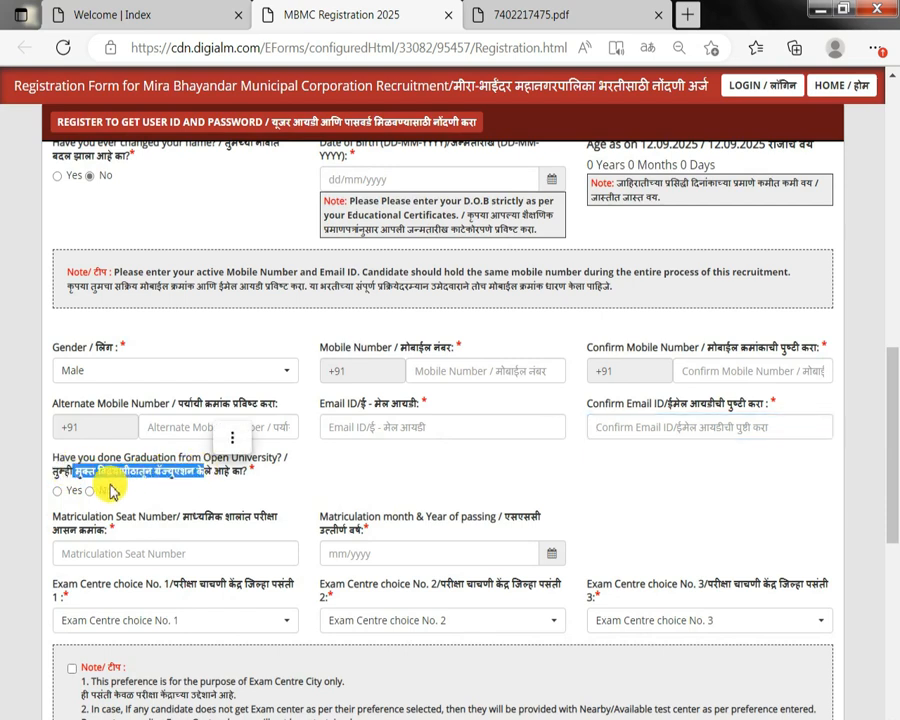
pyautogui.click(58, 490)
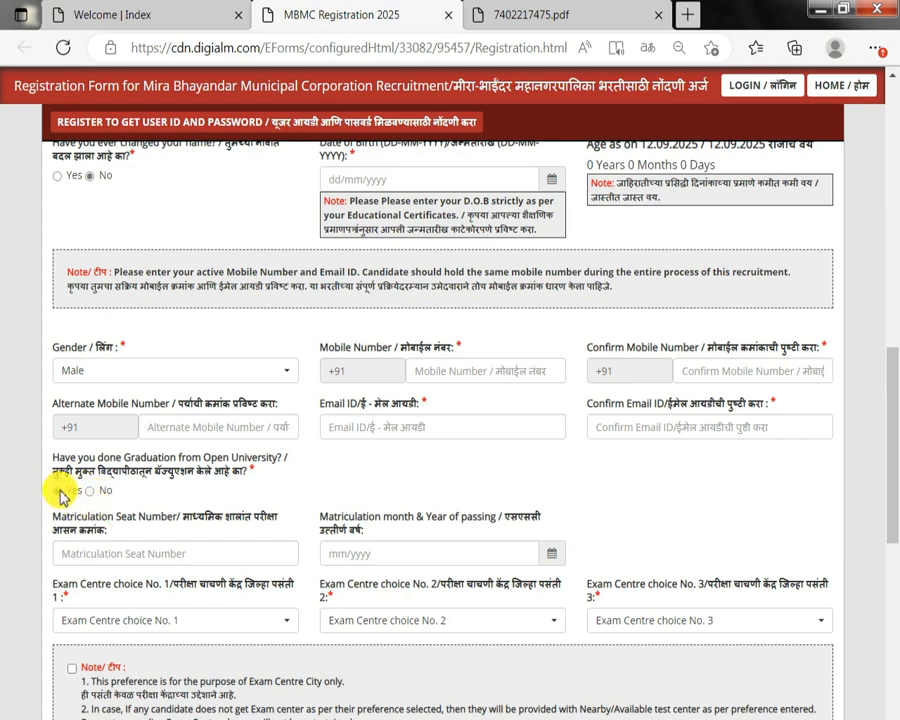
pyautogui.moveTo(96, 516); pyautogui.dragTo(196, 530)
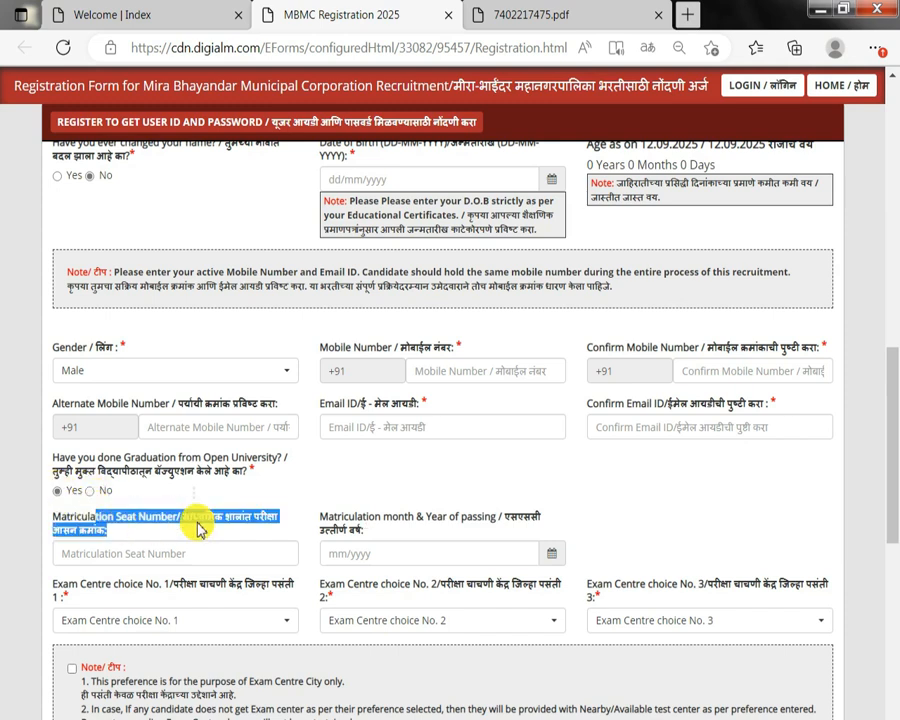
pyautogui.click(113, 525)
pyautogui.moveTo(84, 519); pyautogui.dragTo(414, 520)
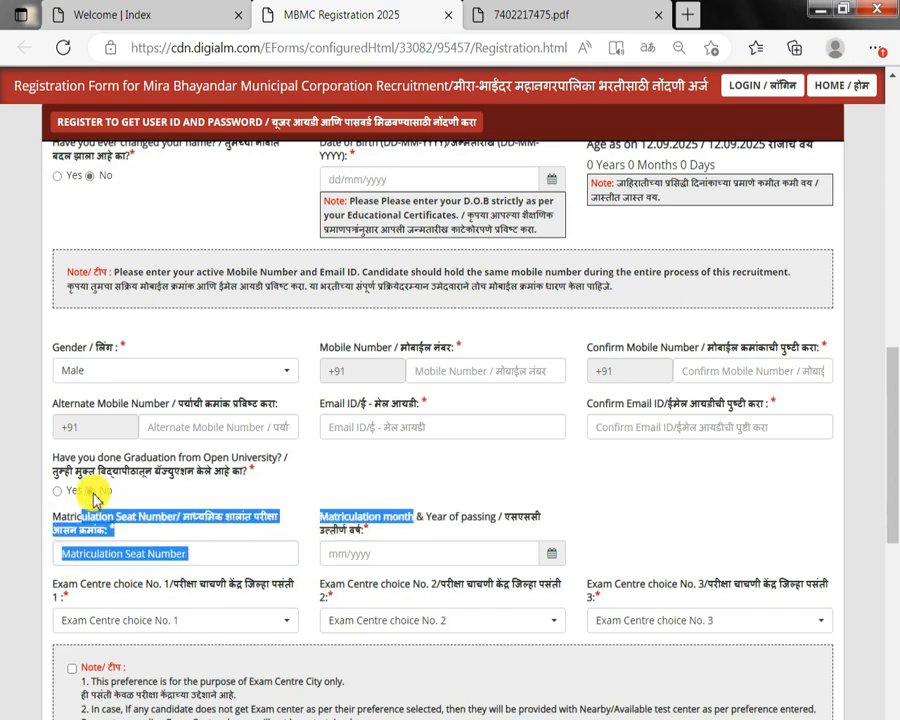
# Inspect the matriculation seat number field and the matriculation month-and-year picker without entering values.
pyautogui.click(182, 541)
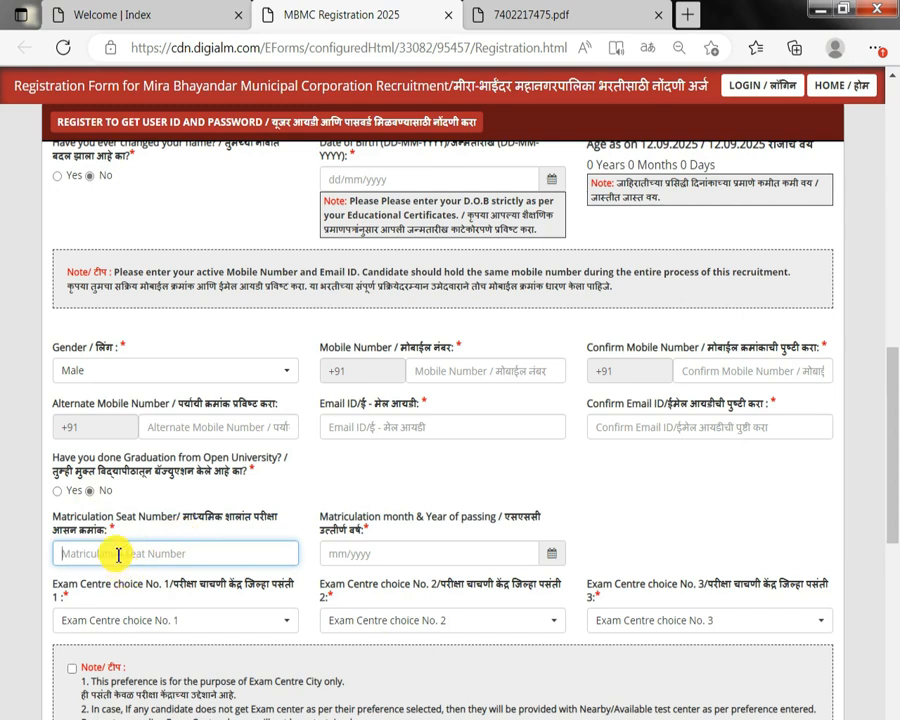
pyautogui.click(400, 553)
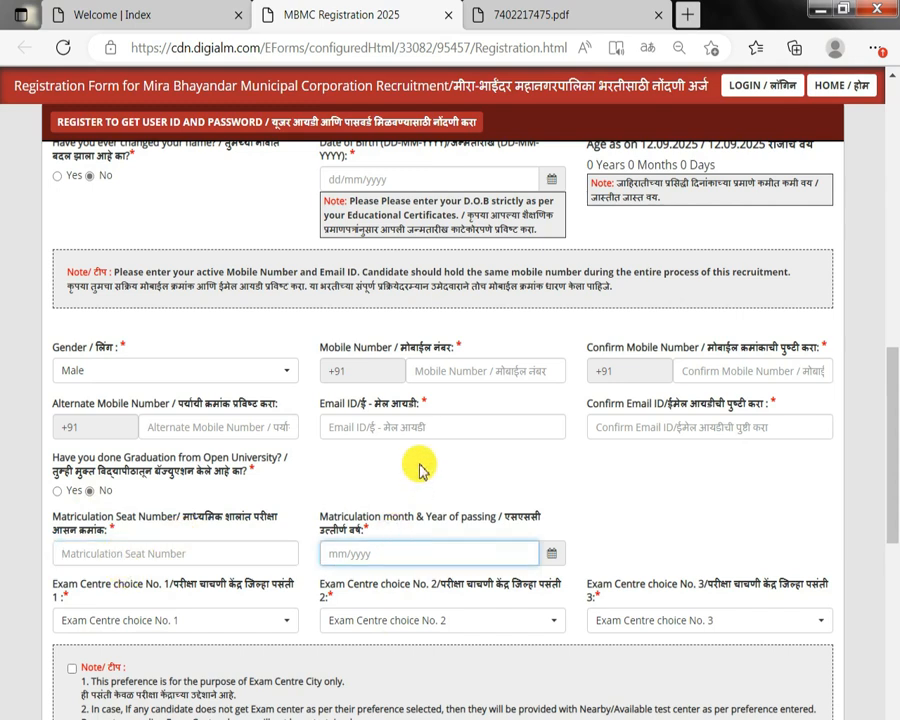
pyautogui.click(555, 553)
pyautogui.click(388, 345)
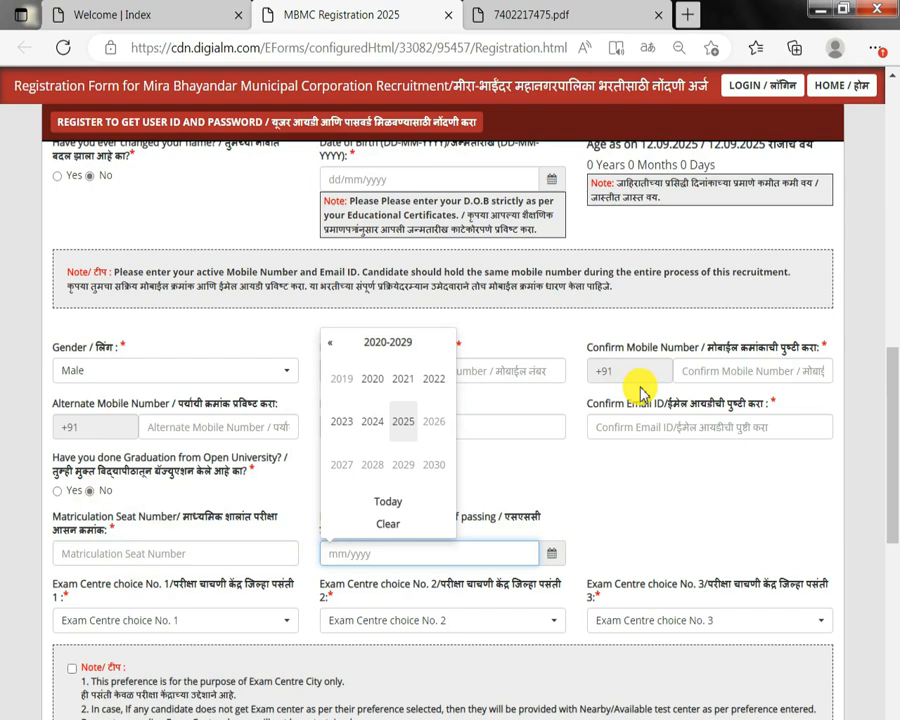
pyautogui.click(437, 522)
# Set the three exam centre choices to Kolhapur, Sangli and Pune.
pyautogui.click(92, 624)
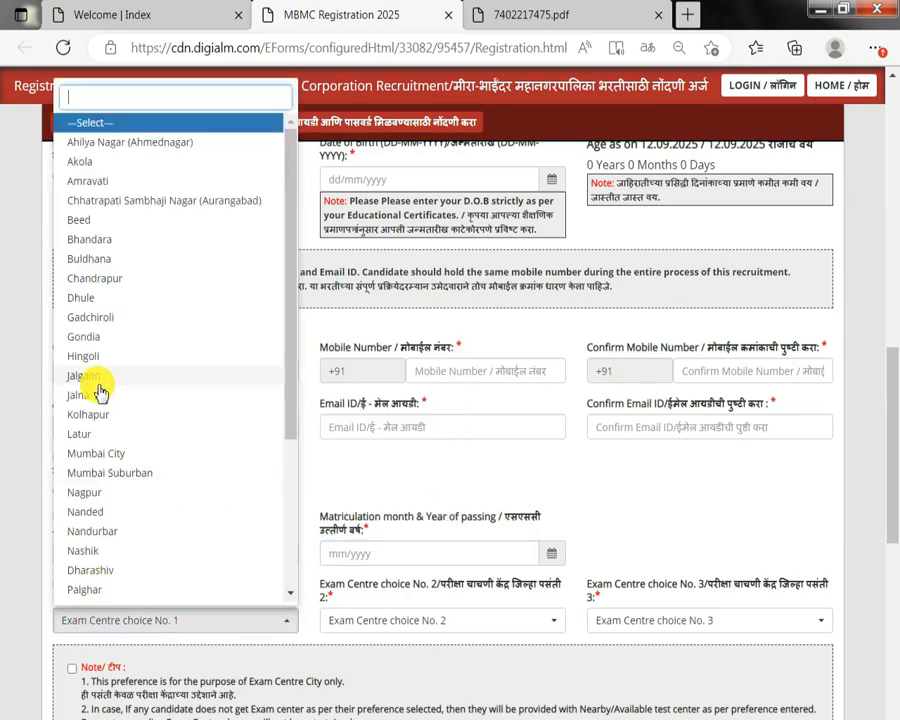
pyautogui.scroll(-3, 100, 390)
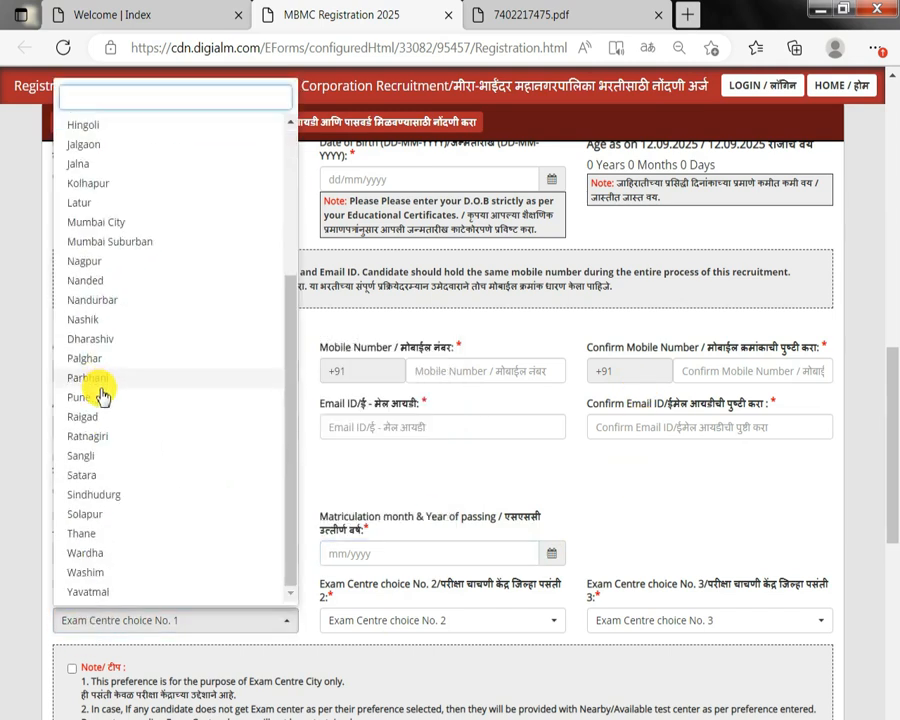
pyautogui.click(103, 183)
pyautogui.click(437, 624)
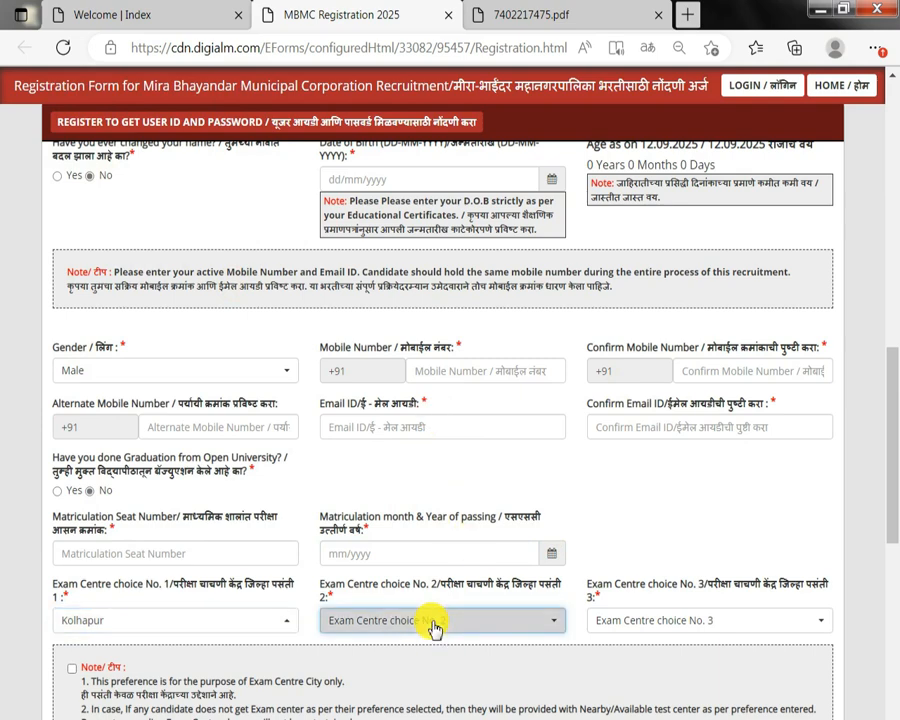
pyautogui.click(350, 514)
pyautogui.click(718, 626)
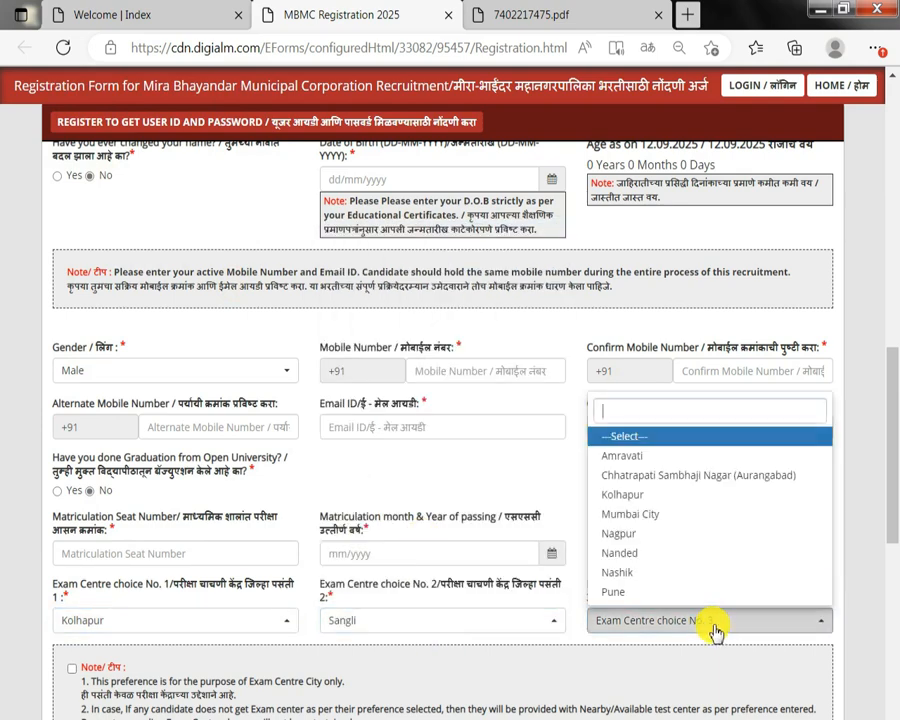
pyautogui.click(618, 594)
pyautogui.scroll(-4, 614, 590)
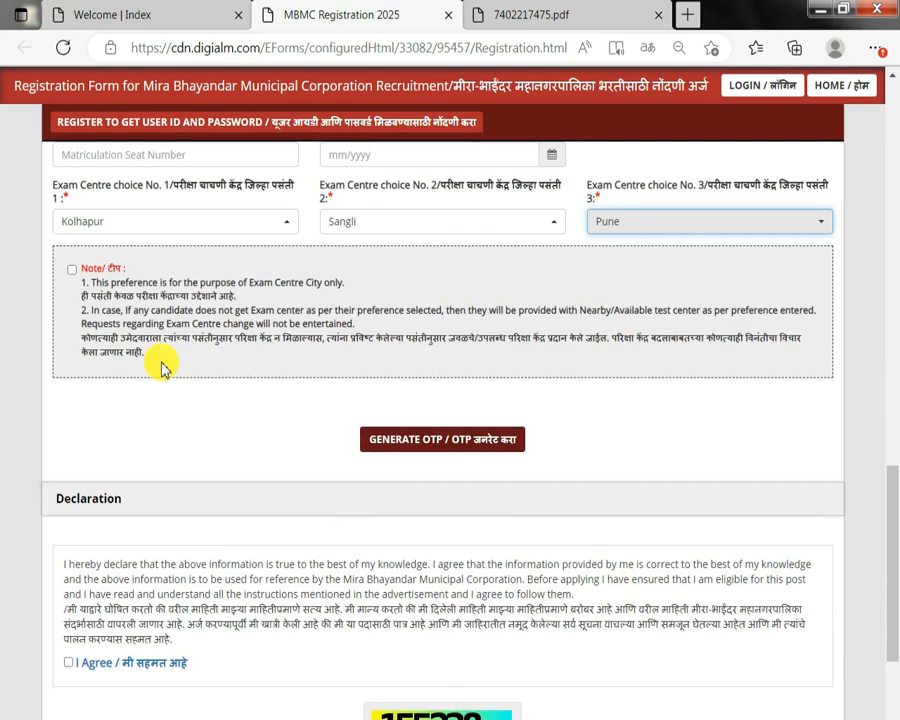
# Acknowledge the exam centre preference note and generate an OTP by submitting the captcha check.
pyautogui.click(70, 269)
pyautogui.scroll(-1, 450, 310)
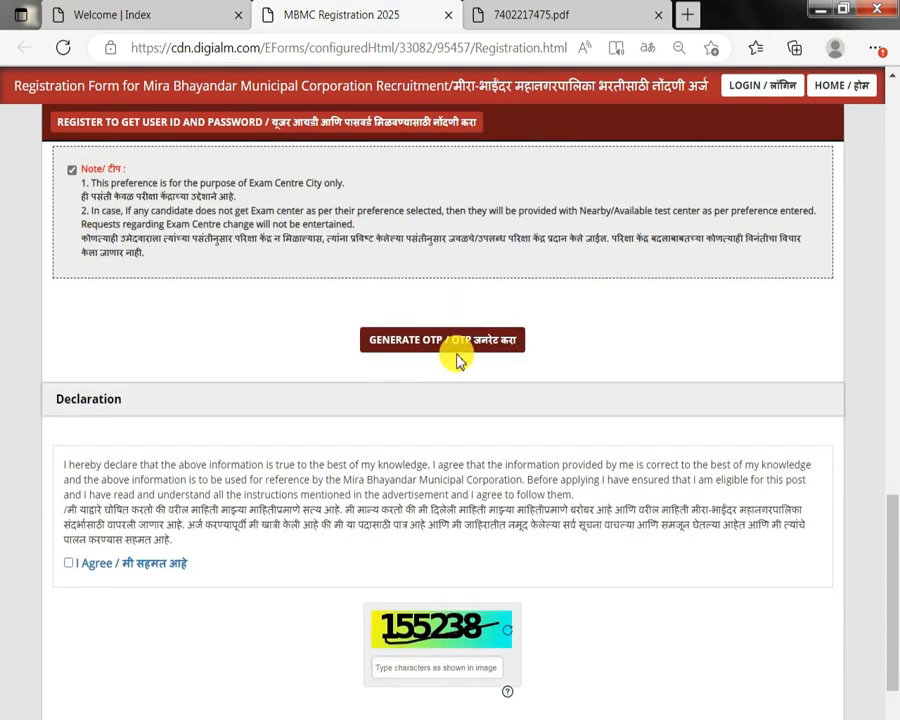
pyautogui.click(458, 341)
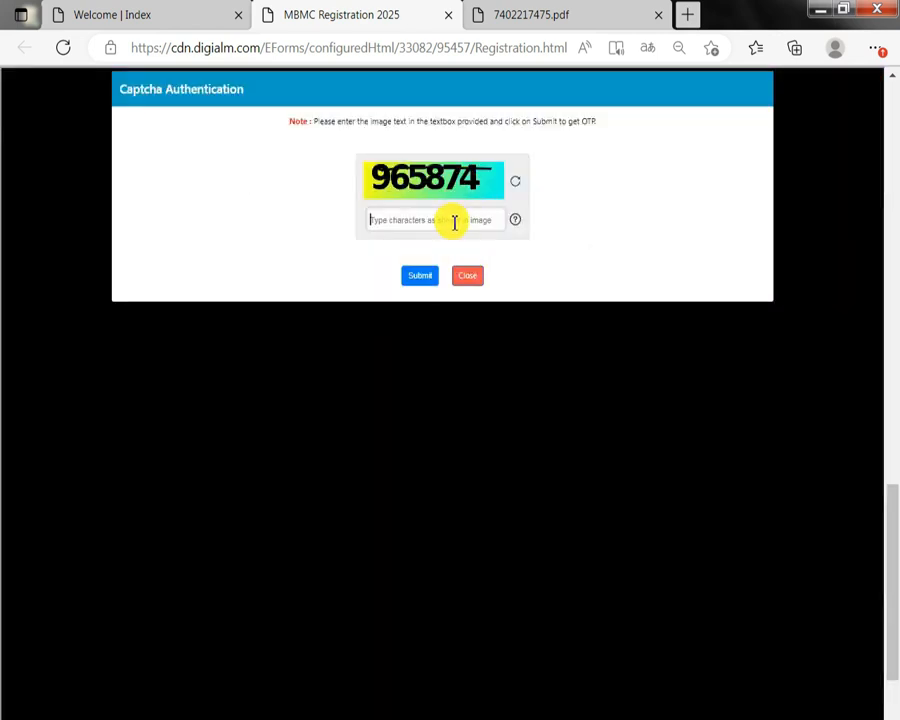
pyautogui.click(425, 277)
pyautogui.scroll(-1, 422, 346)
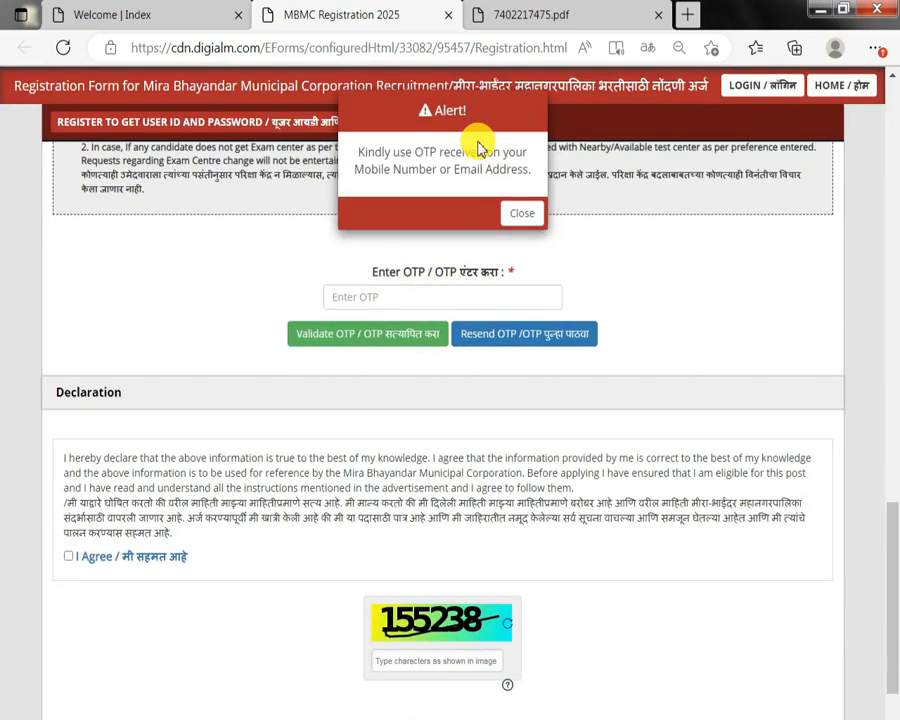
pyautogui.moveTo(409, 158); pyautogui.dragTo(507, 170)
pyautogui.click(525, 216)
# Paste the received OTP into the OTP field and validate it.
pyautogui.click(430, 289)
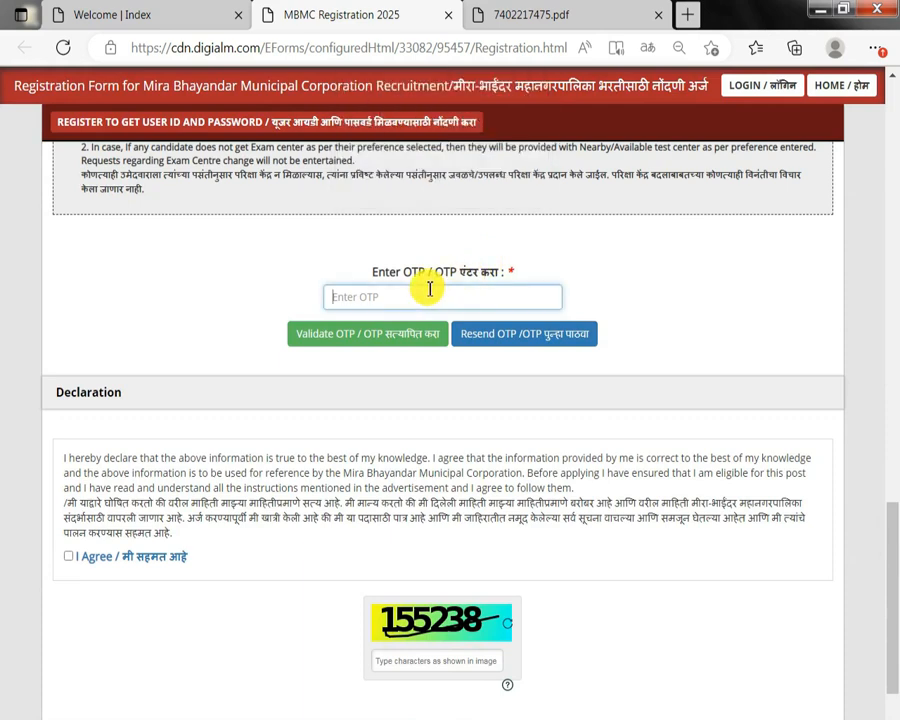
pyautogui.hotkey('ctrl', 'v')
pyautogui.click(346, 340)
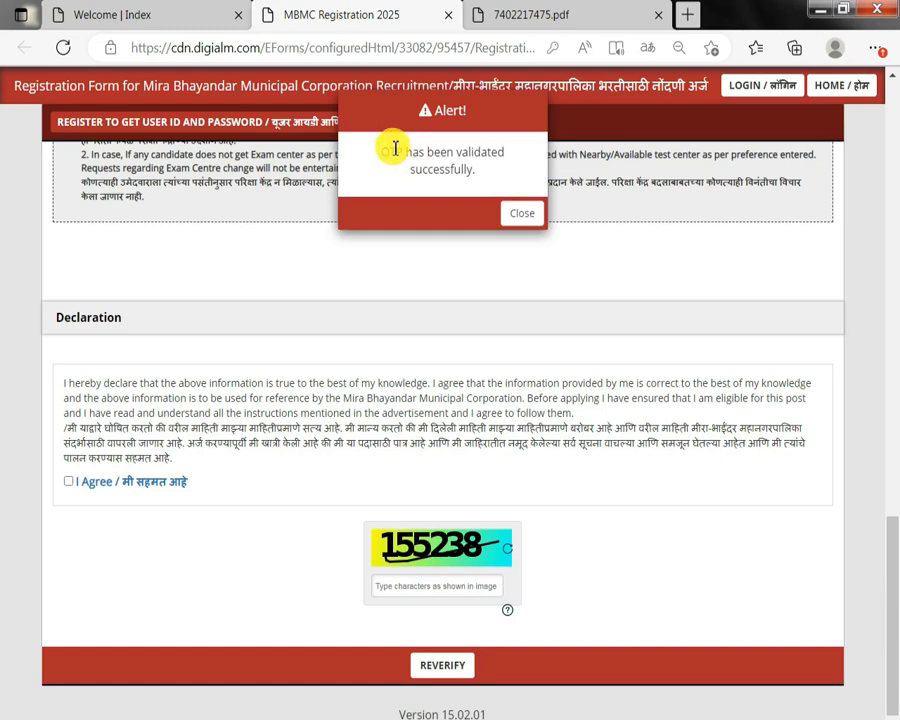
pyautogui.moveTo(390, 152); pyautogui.dragTo(617, 147)
pyautogui.click(524, 214)
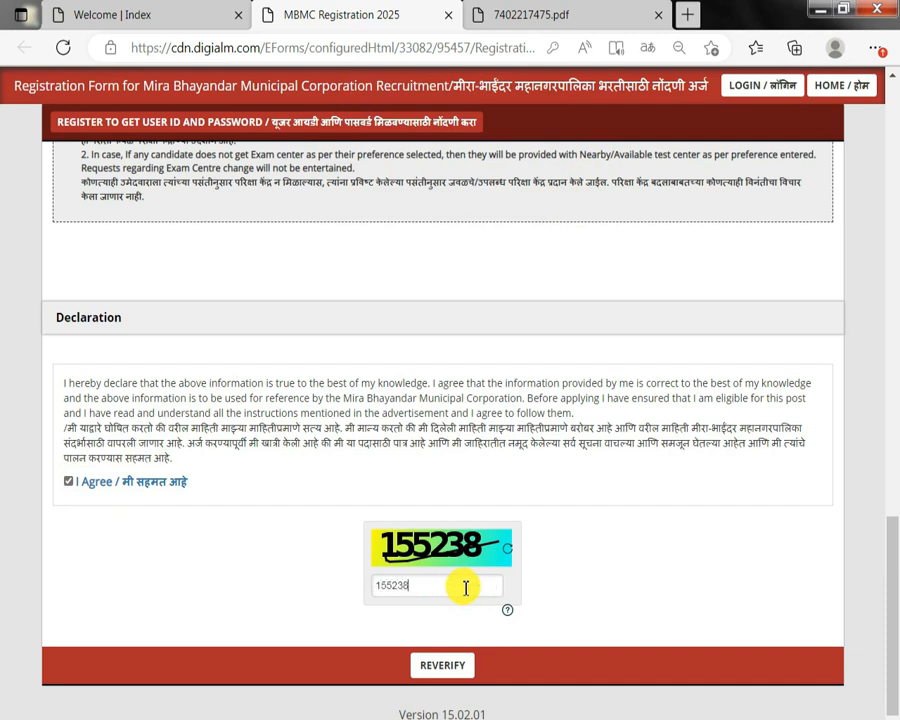
# Reverify the registration details to open the verification table.
pyautogui.click(452, 665)
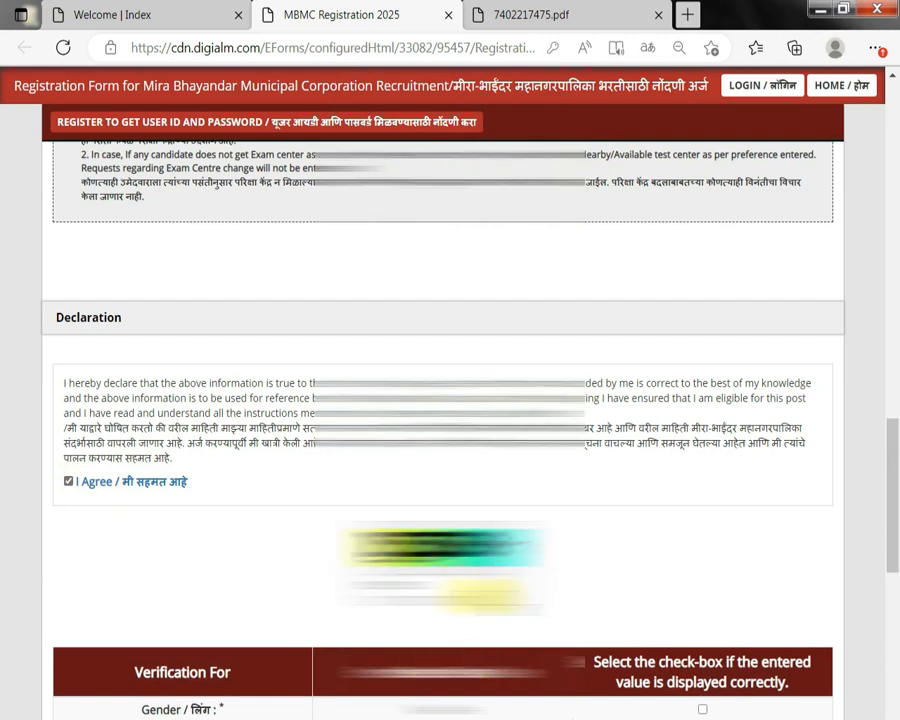
pyautogui.scroll(-3, 450, 450)
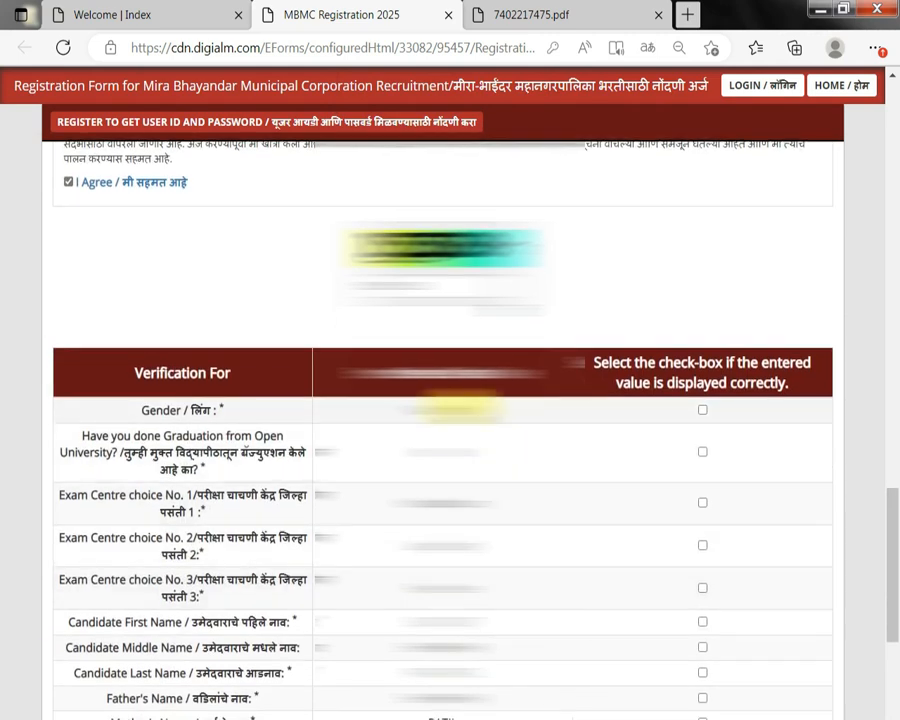
pyautogui.scroll(-1, 743, 300)
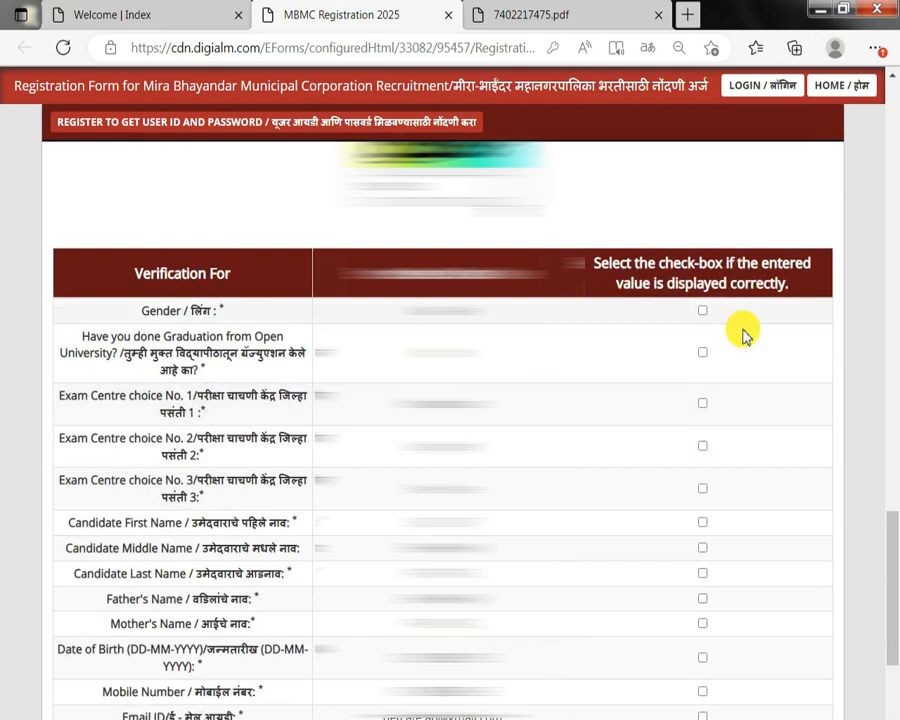
pyautogui.scroll(-1, 743, 340)
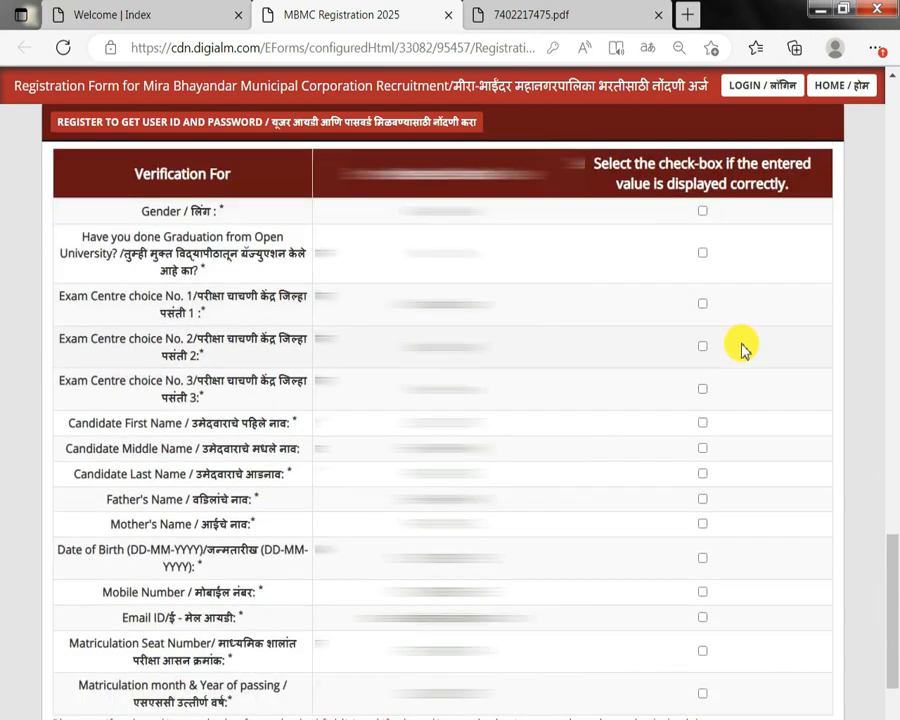
# Tick the confirmation check-box for every entered value in the verification table.
pyautogui.click(703, 258)
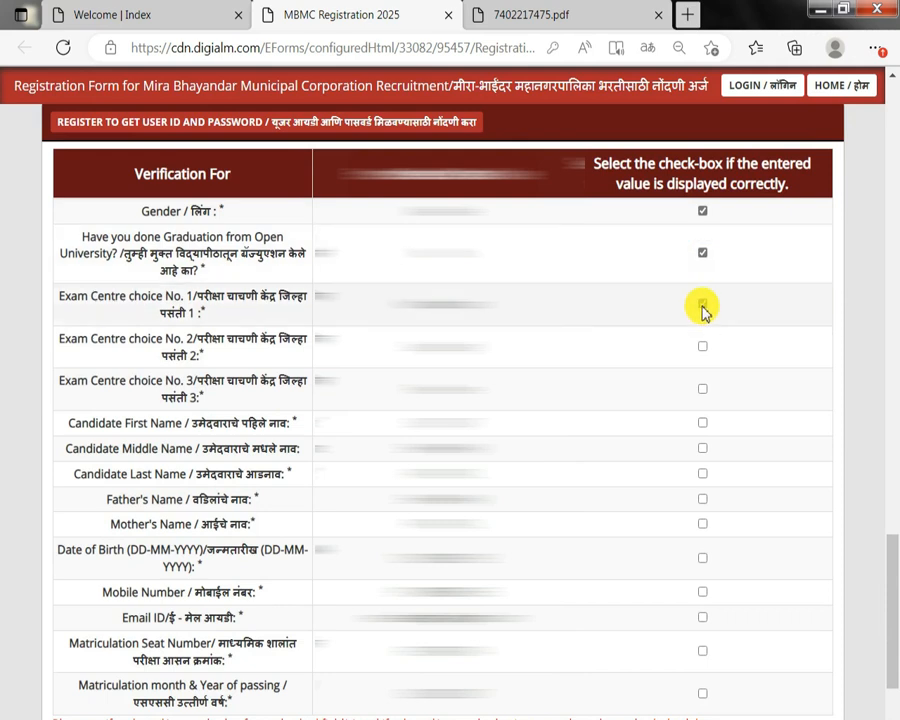
pyautogui.click(703, 304)
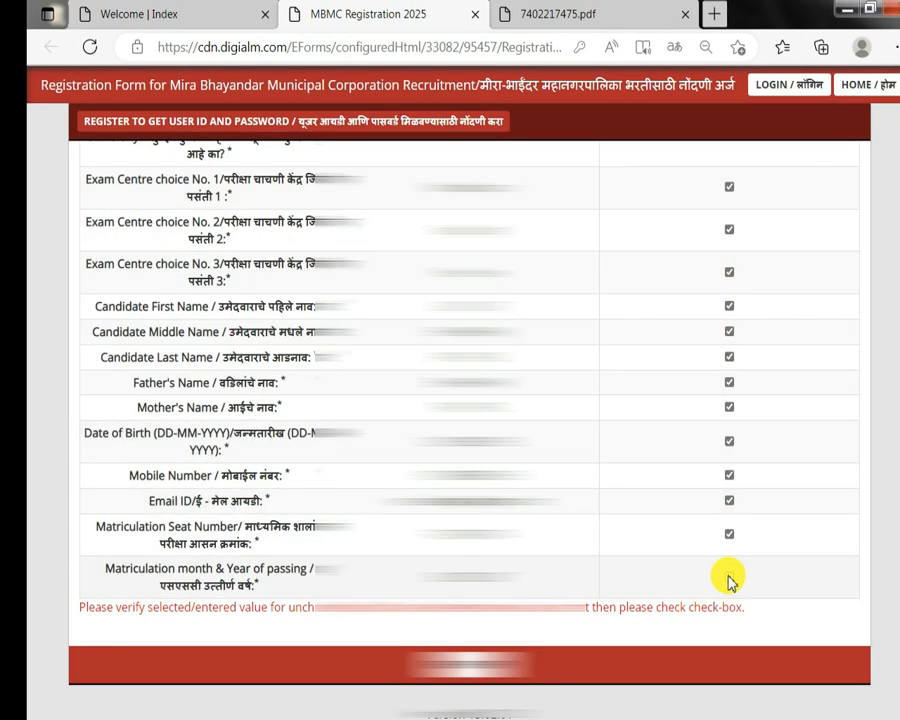
pyautogui.scroll(3, 706, 568)
pyautogui.scroll(-3, 706, 568)
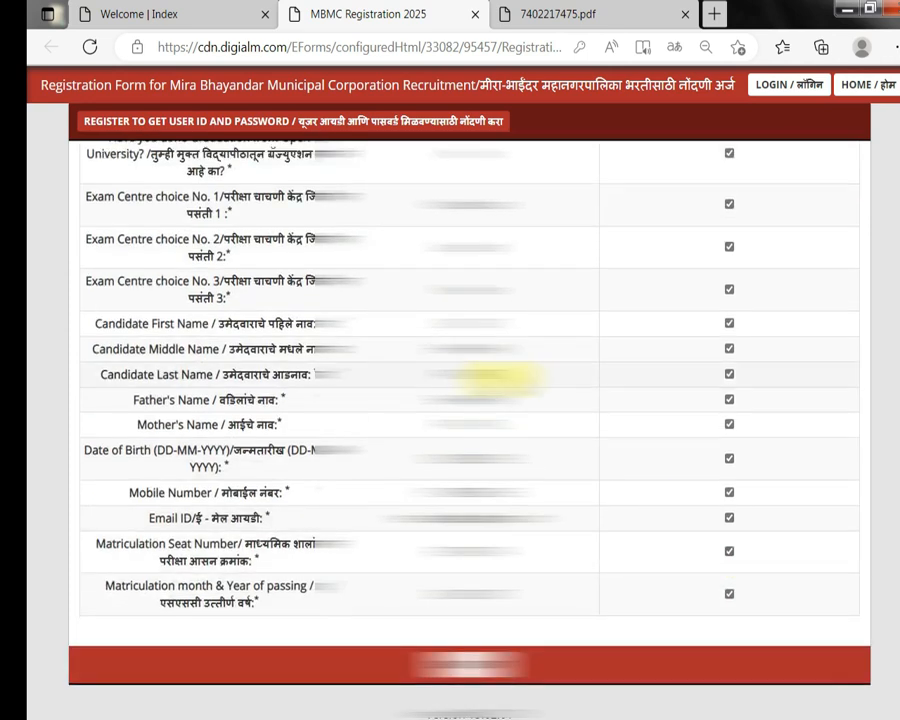
# Submit the registration and close the note about the registration number and password.
pyautogui.click(472, 666)
pyautogui.click(620, 230)
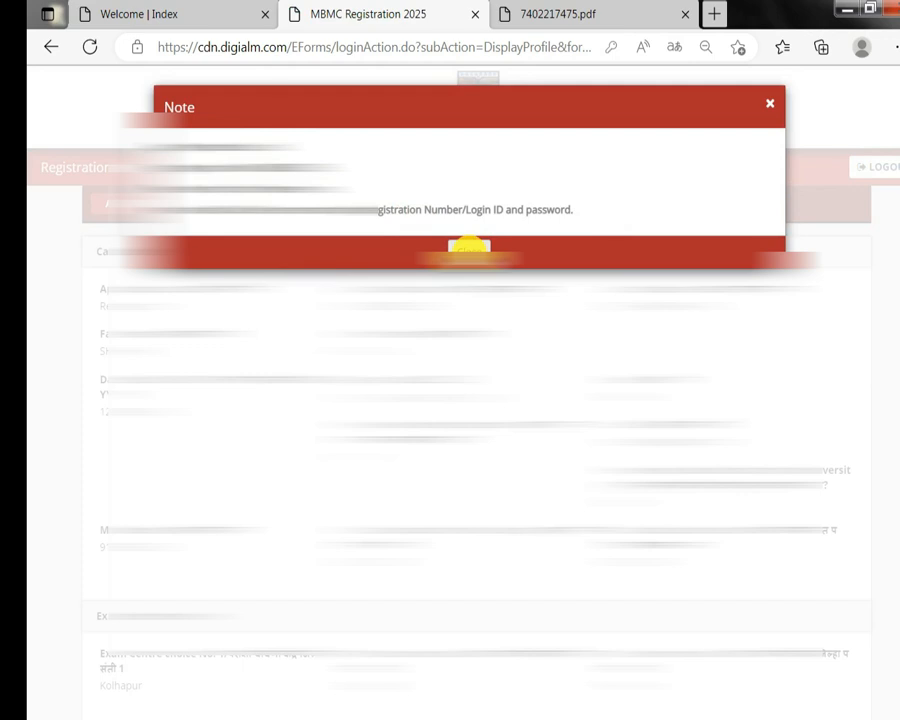
pyautogui.click(469, 250)
pyautogui.scroll(-1, 380, 300)
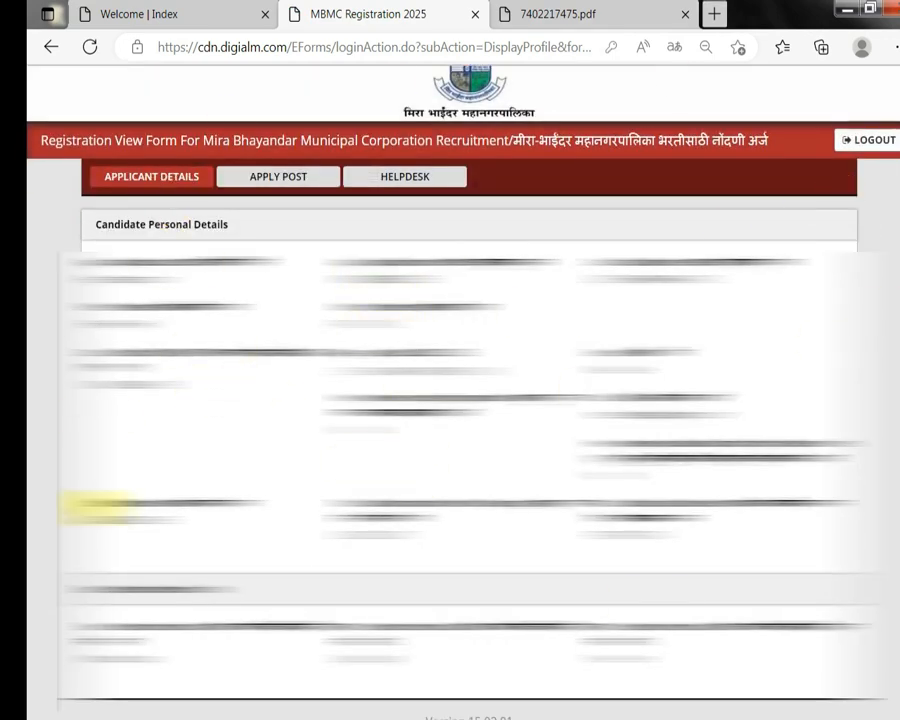
# Open the Apply Post section and add a new post application.
pyautogui.click(289, 182)
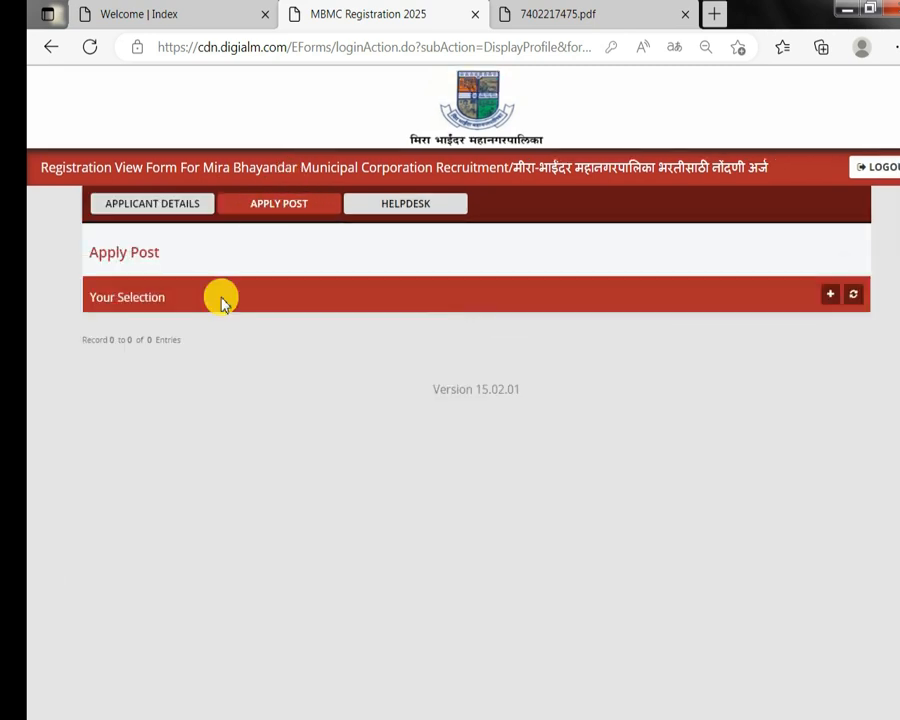
pyautogui.moveTo(107, 253); pyautogui.dragTo(151, 297)
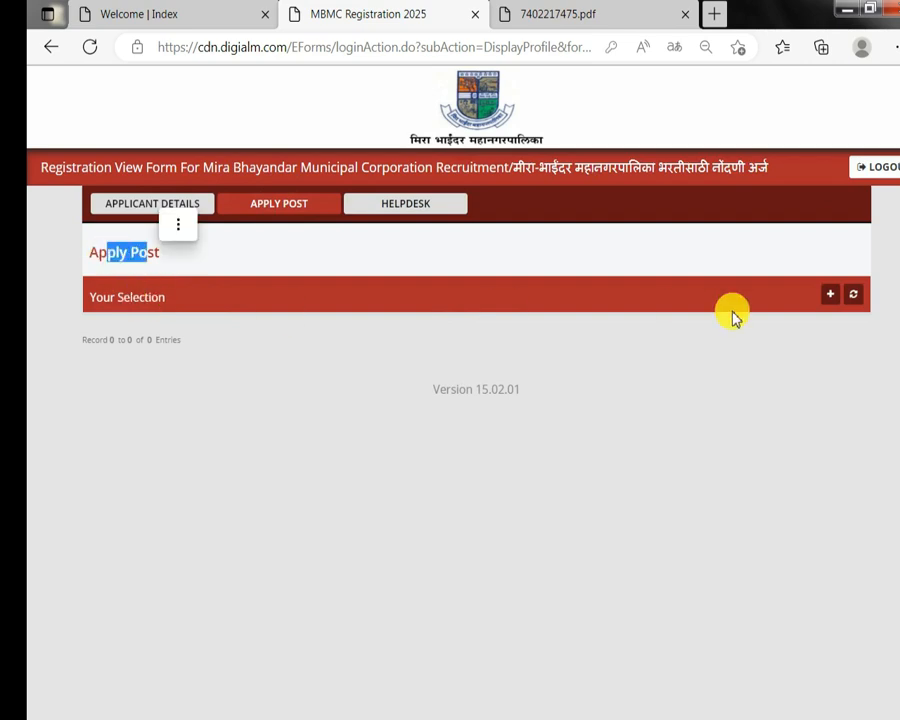
pyautogui.click(828, 297)
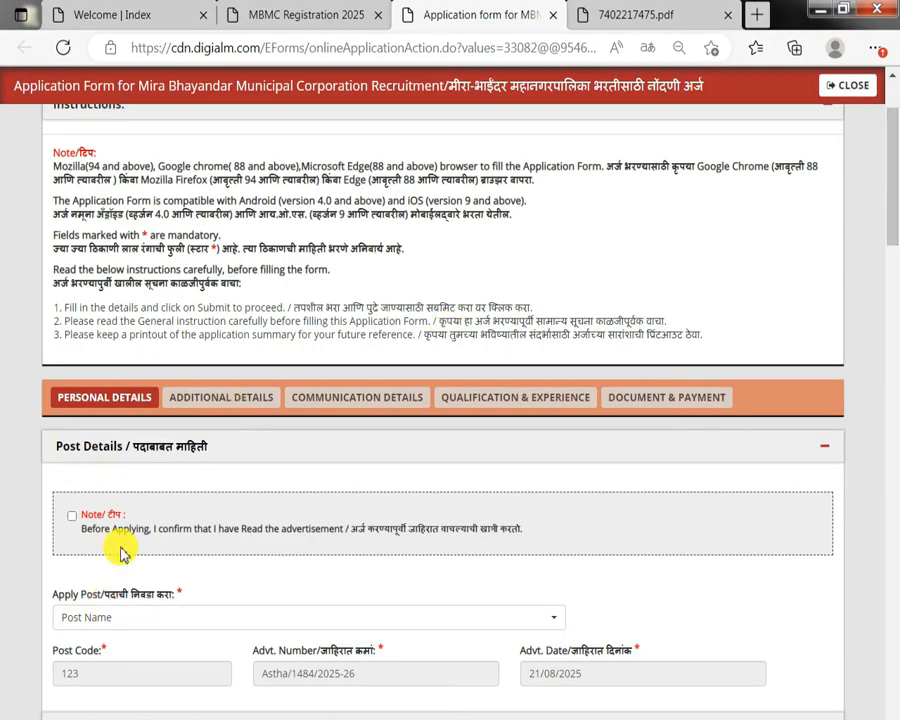
# Confirm having read the advertisement and choose Clerk as the post to apply for.
pyautogui.click(73, 516)
pyautogui.moveTo(76, 599); pyautogui.dragTo(130, 598)
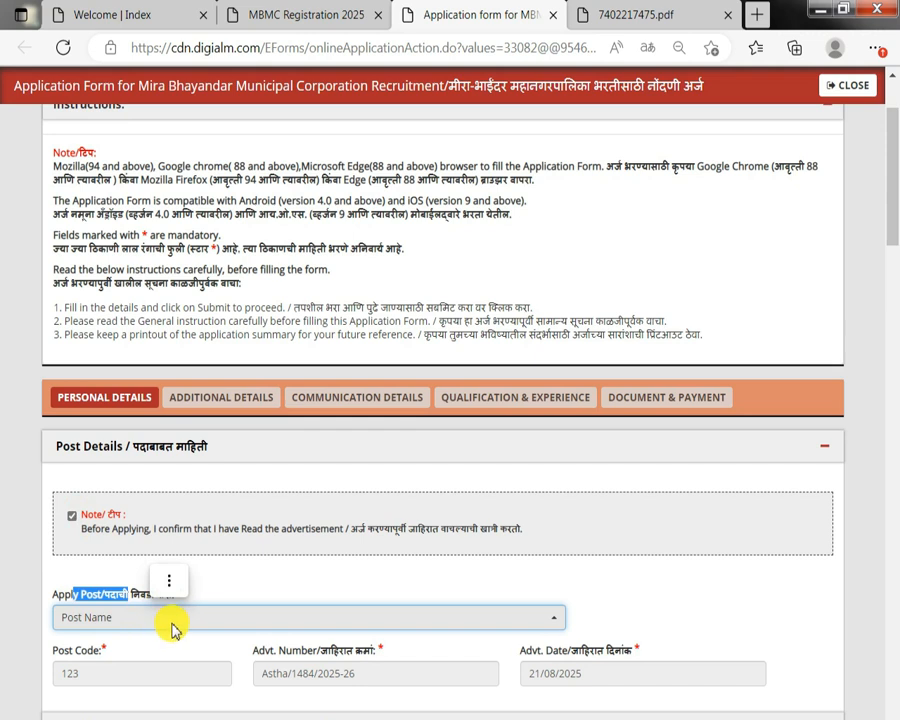
pyautogui.click(180, 618)
pyautogui.scroll(-2, 188, 392)
pyautogui.scroll(2, 190, 396)
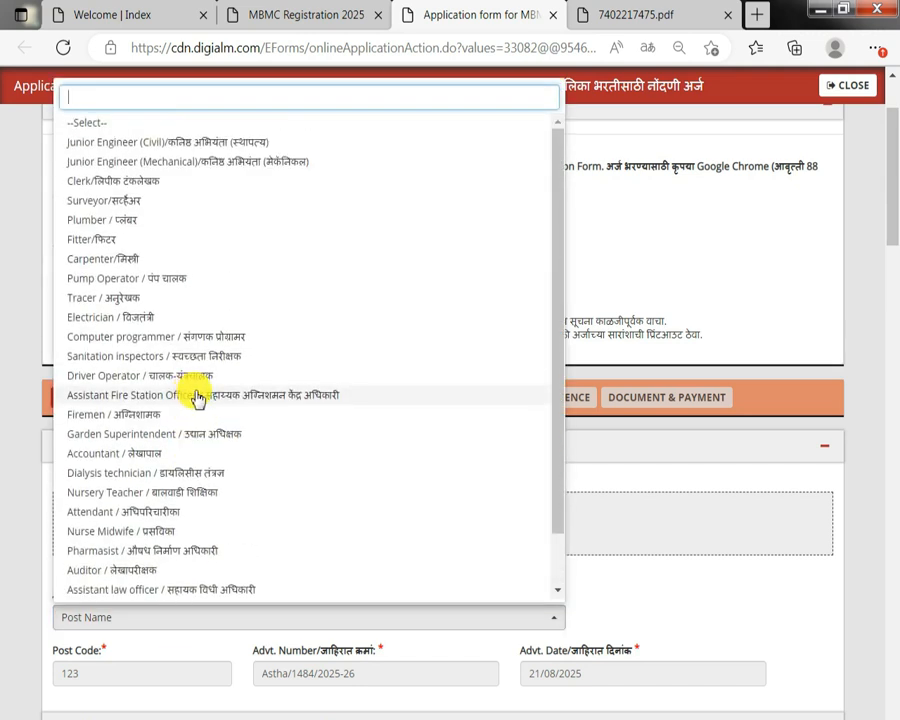
pyautogui.scroll(1, 197, 398)
pyautogui.scroll(-2, 198, 396)
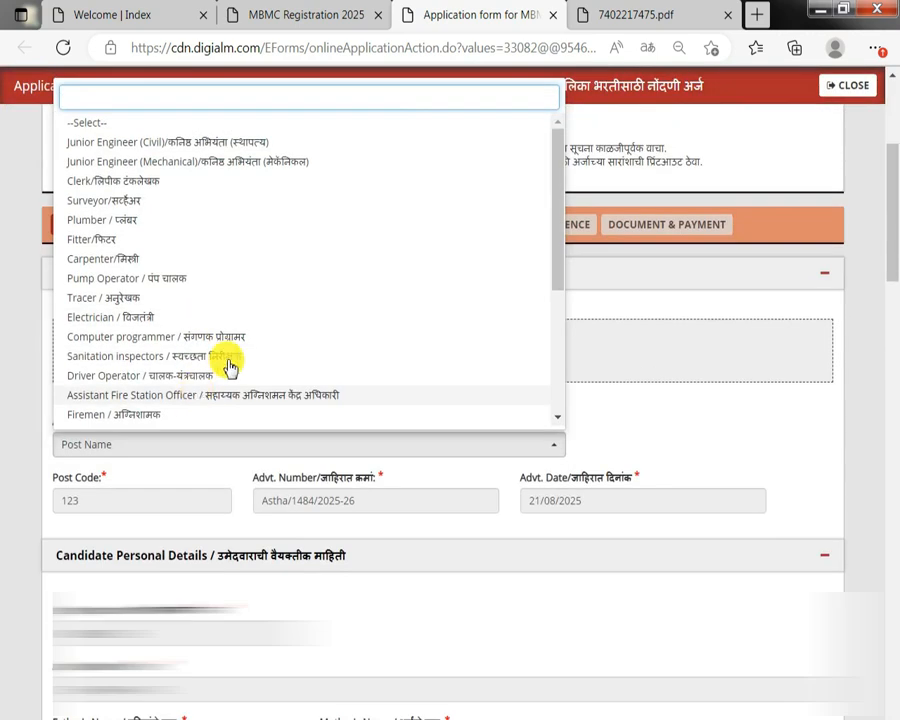
pyautogui.scroll(1, 275, 312)
pyautogui.scroll(1, 277, 316)
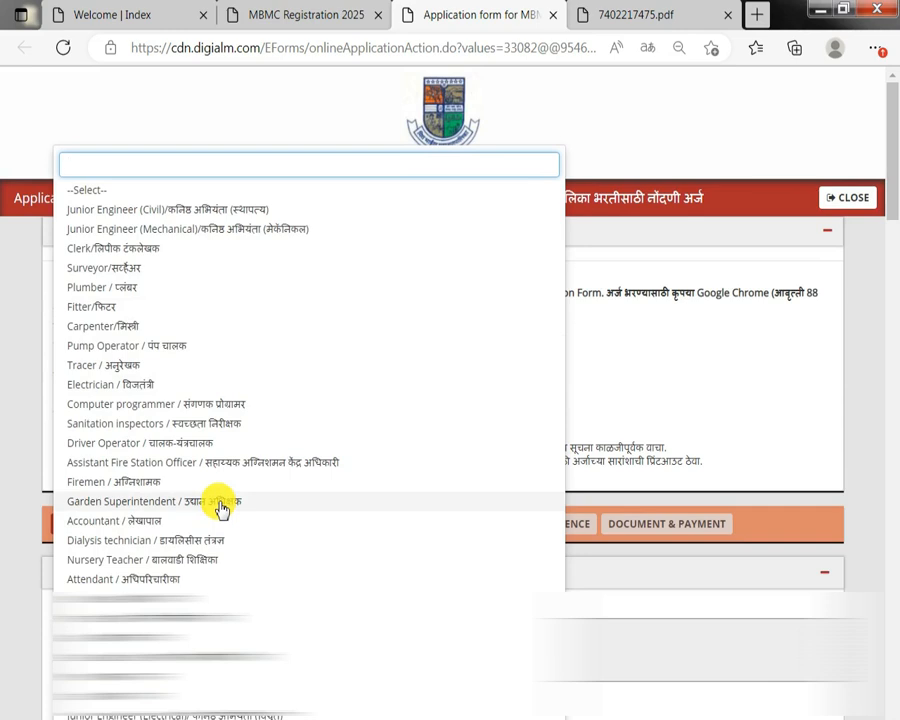
pyautogui.scroll(-1, 221, 508)
pyautogui.scroll(-1, 222, 508)
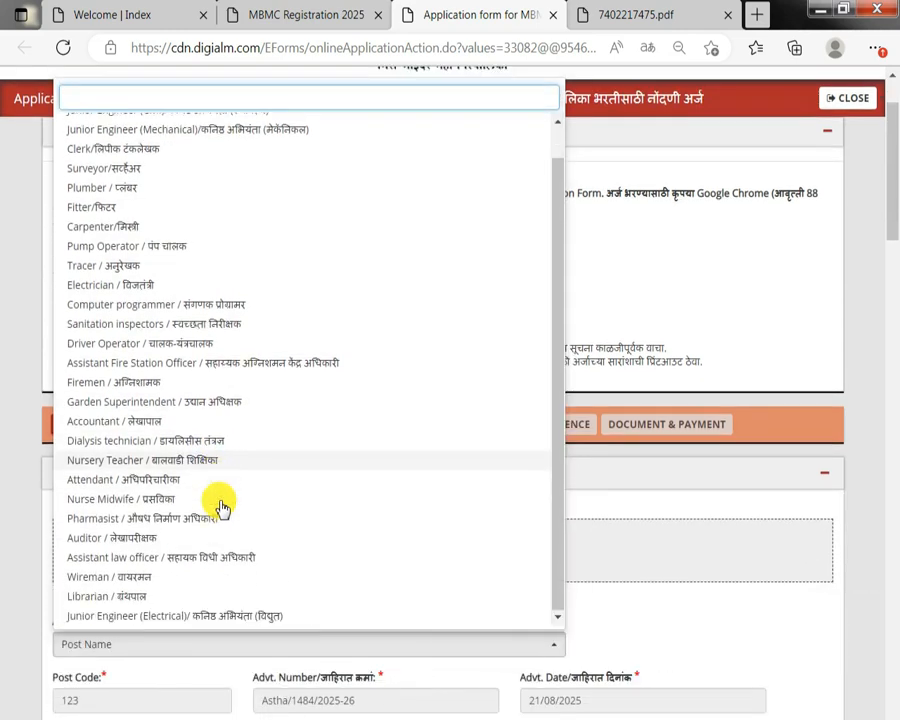
pyautogui.scroll(1, 120, 200)
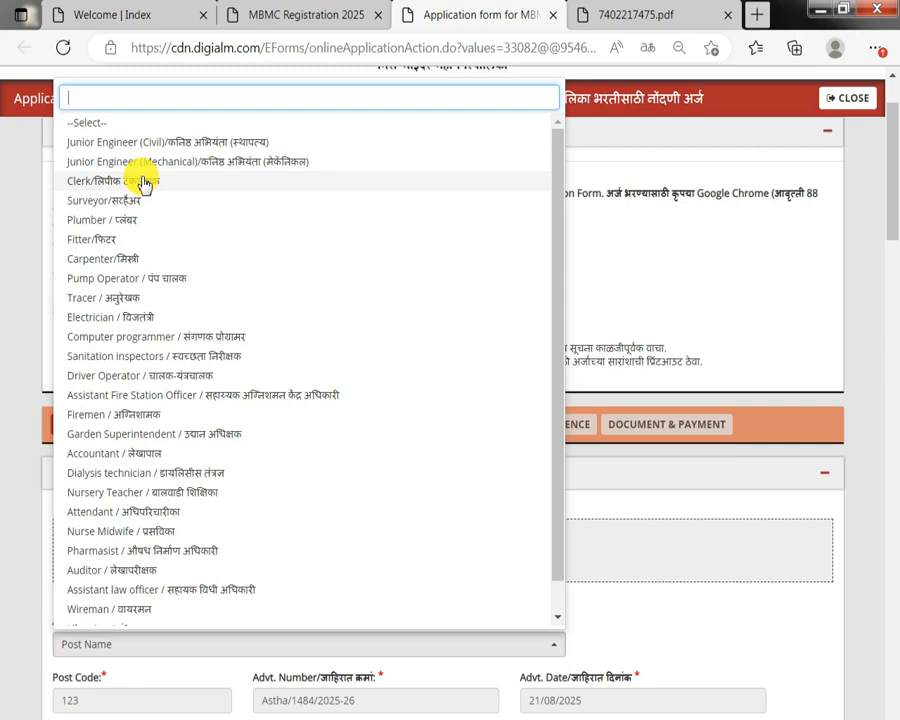
pyautogui.click(144, 184)
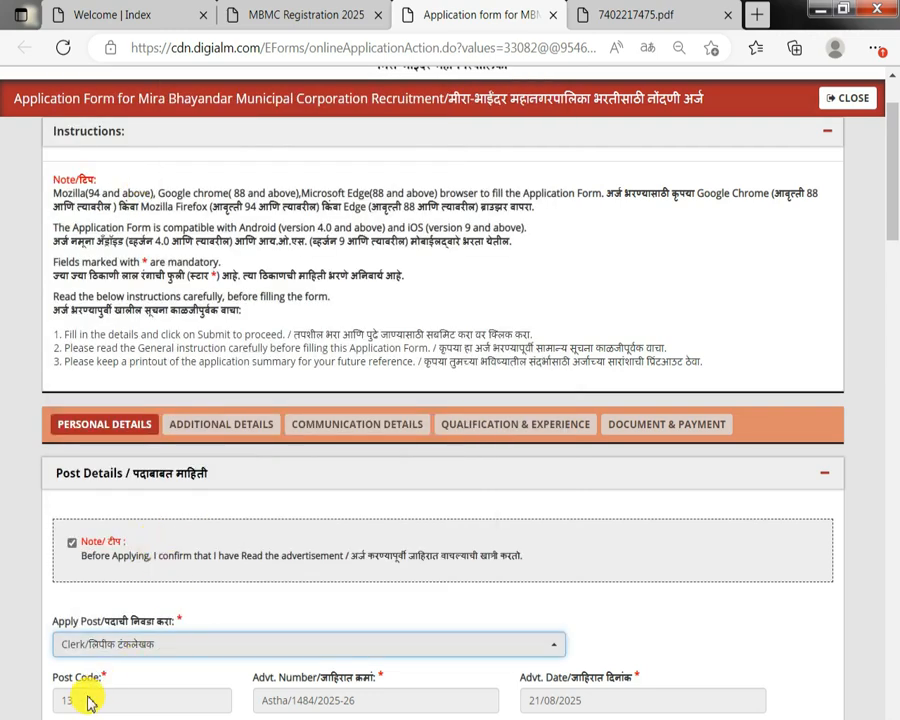
pyautogui.click(662, 626)
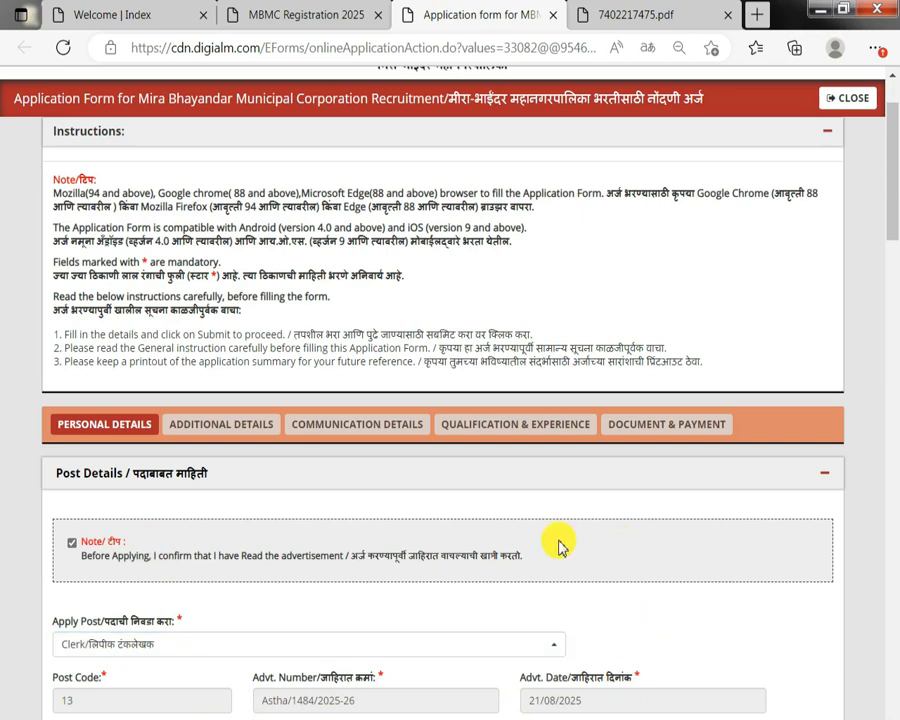
# Set the marital status to Unmarried.
pyautogui.moveTo(893, 175); pyautogui.dragTo(893, 386)
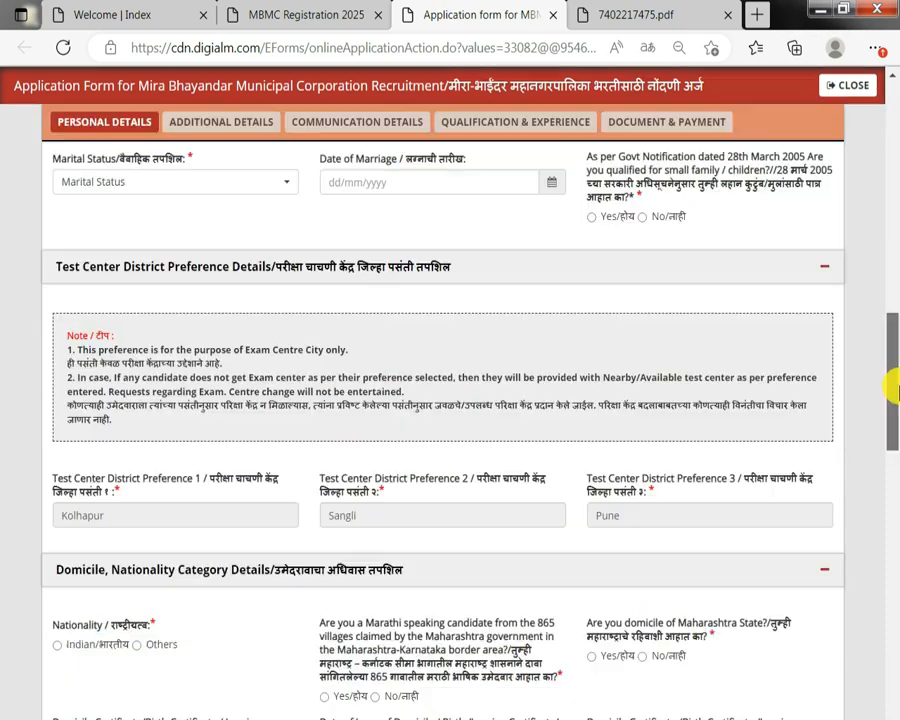
pyautogui.click(122, 189)
pyautogui.click(113, 281)
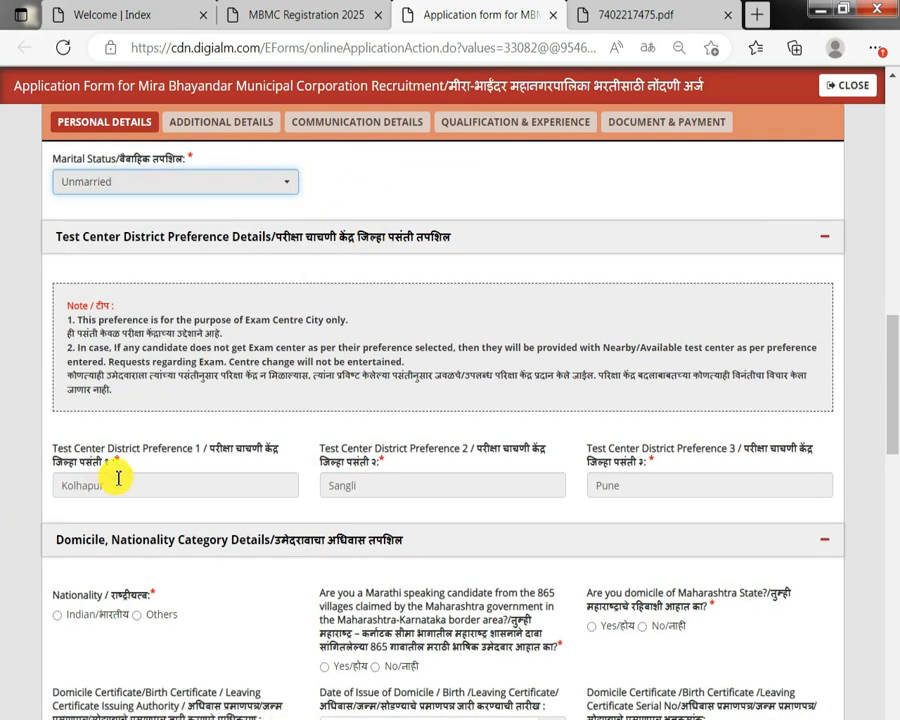
# Set the nationality to Indian.
pyautogui.scroll(-2, 262, 466)
pyautogui.moveTo(78, 396); pyautogui.dragTo(114, 395)
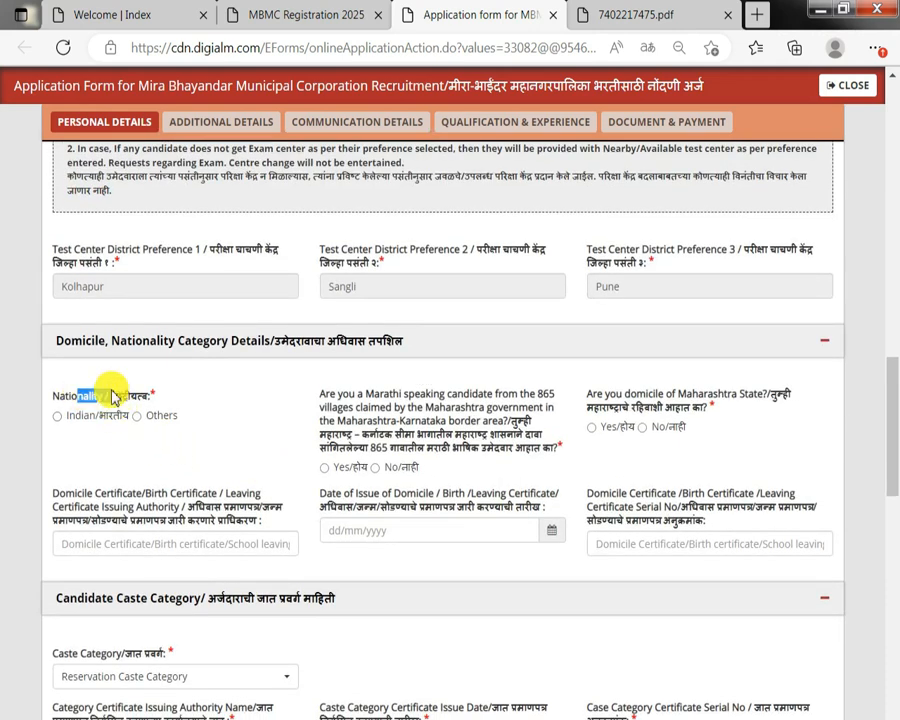
pyautogui.click(57, 416)
# Answer No to the Marathi border-villages question and Yes to the Maharashtra domicile question.
pyautogui.moveTo(338, 421); pyautogui.dragTo(428, 435)
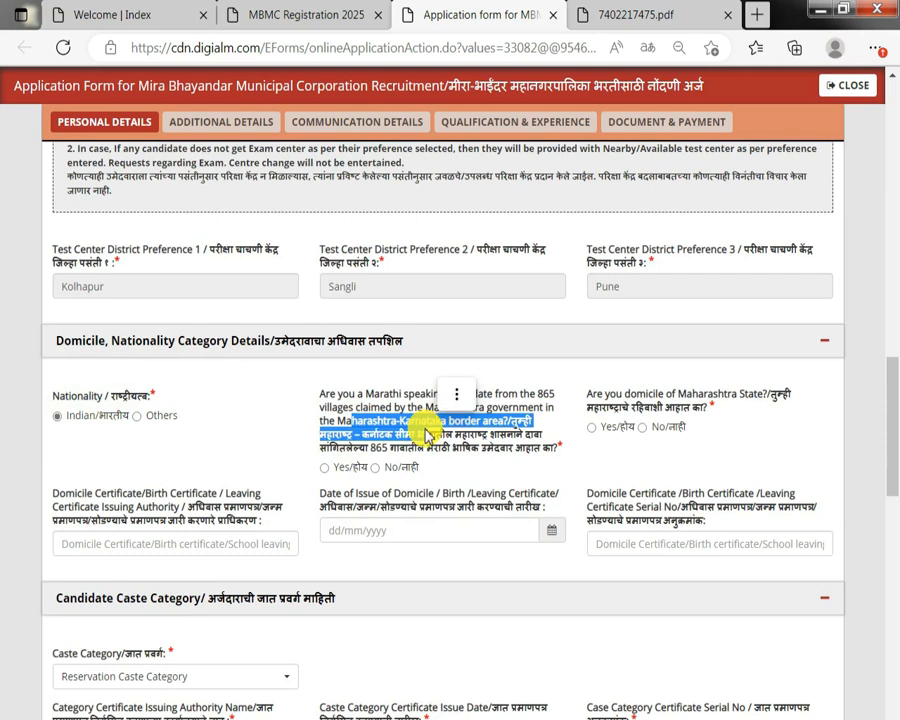
pyautogui.click(330, 469)
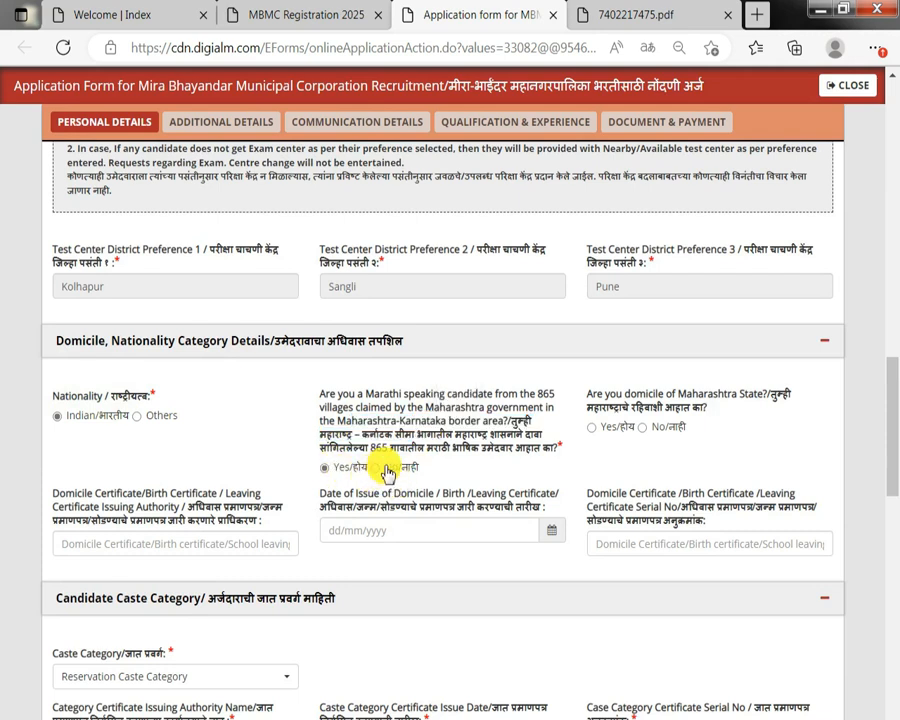
pyautogui.click(376, 467)
pyautogui.moveTo(606, 394); pyautogui.dragTo(720, 402)
pyautogui.click(600, 430)
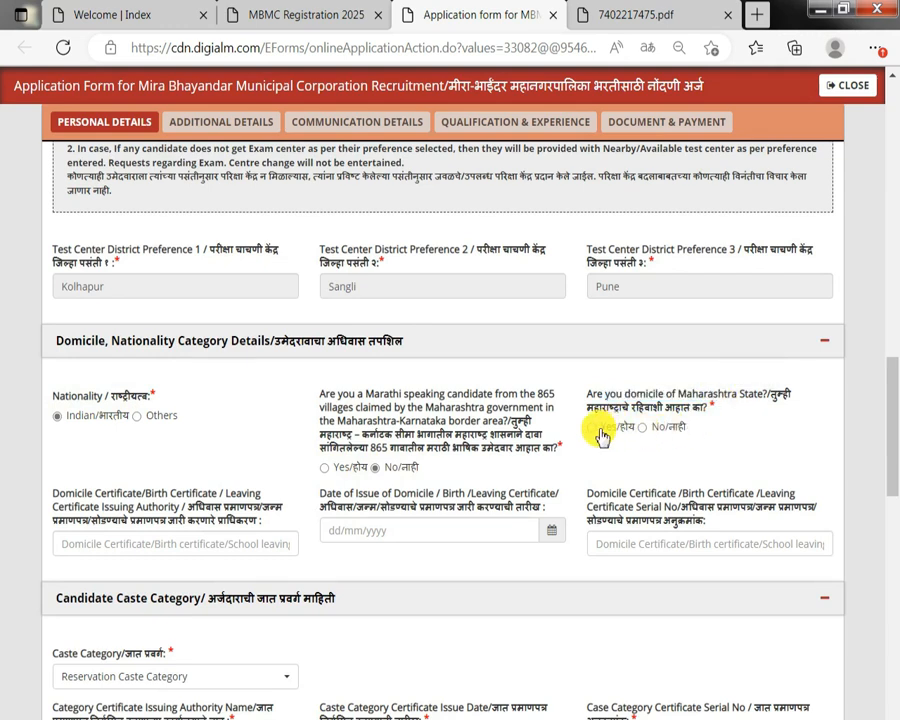
# Review the domicile certificate issuing authority, issue date and serial number fields.
pyautogui.moveTo(120, 493); pyautogui.dragTo(207, 560)
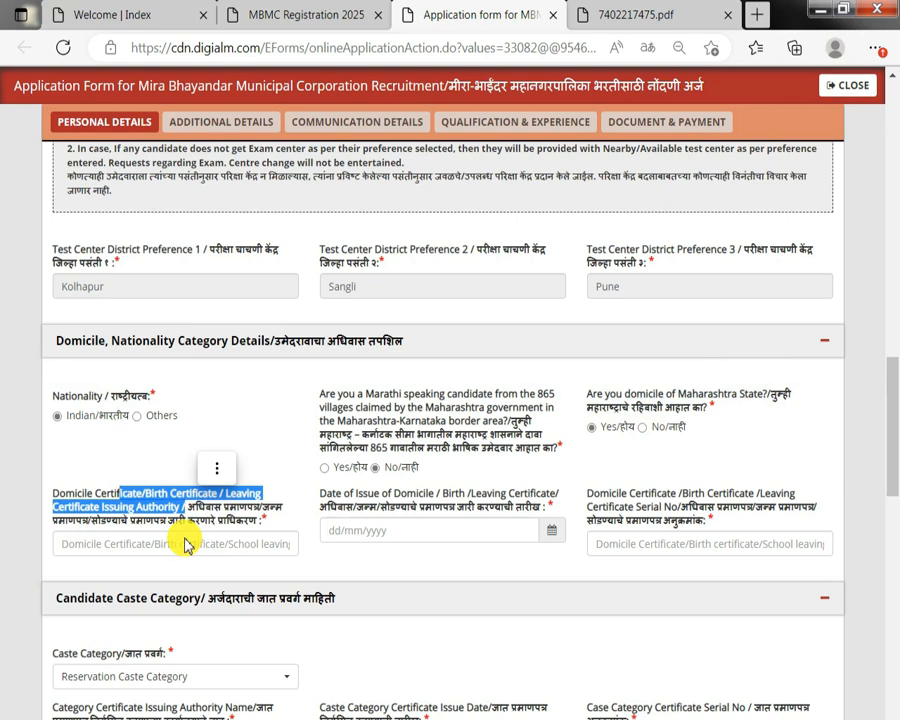
pyautogui.click(186, 543)
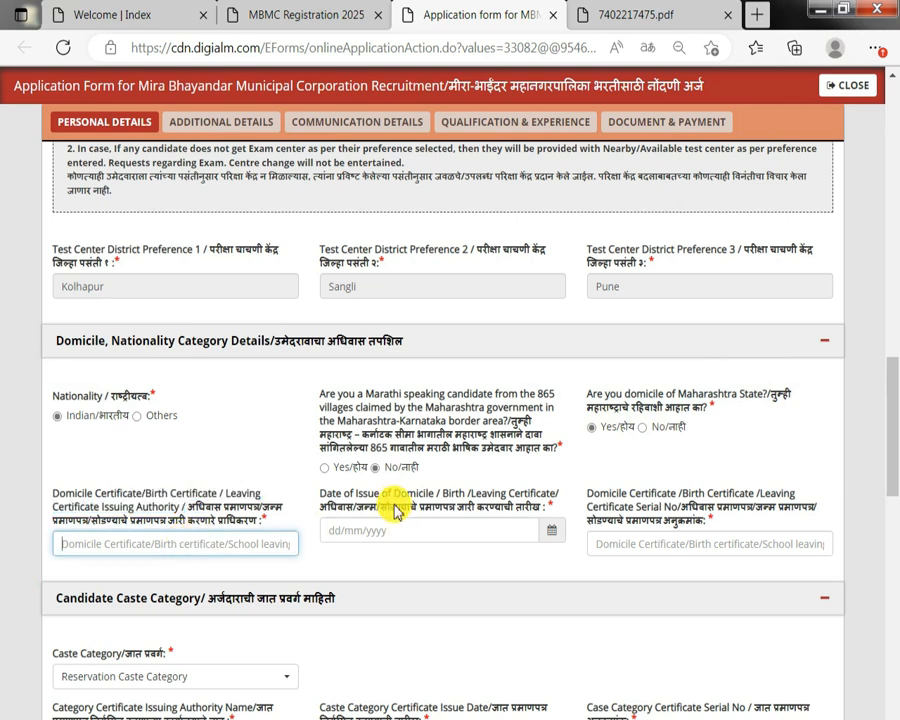
pyautogui.moveTo(372, 493); pyautogui.dragTo(490, 498)
pyautogui.click(492, 531)
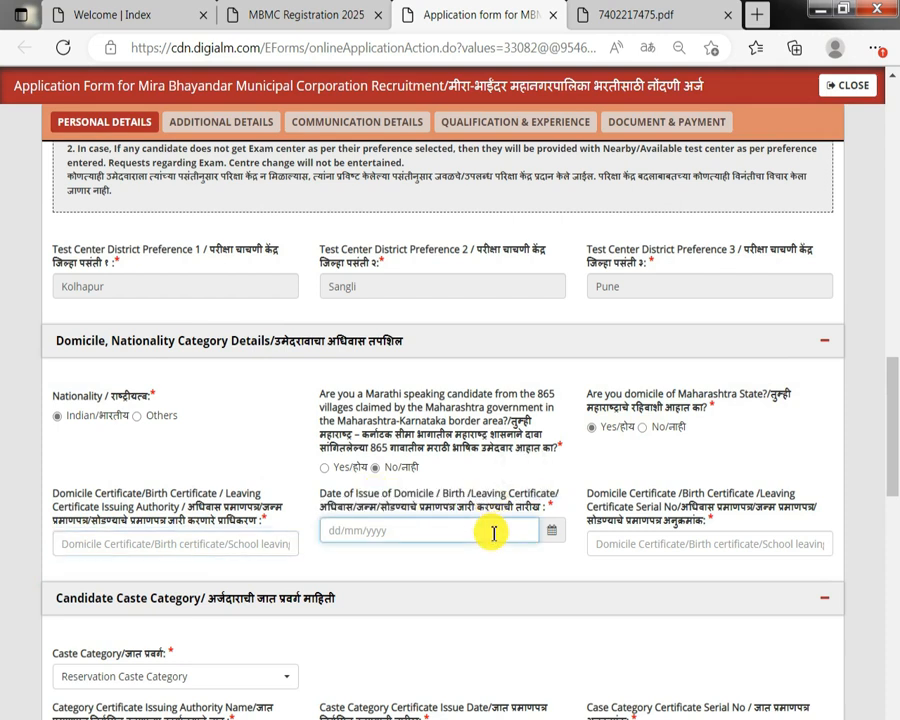
pyautogui.moveTo(590, 493); pyautogui.dragTo(659, 549)
pyautogui.click(660, 547)
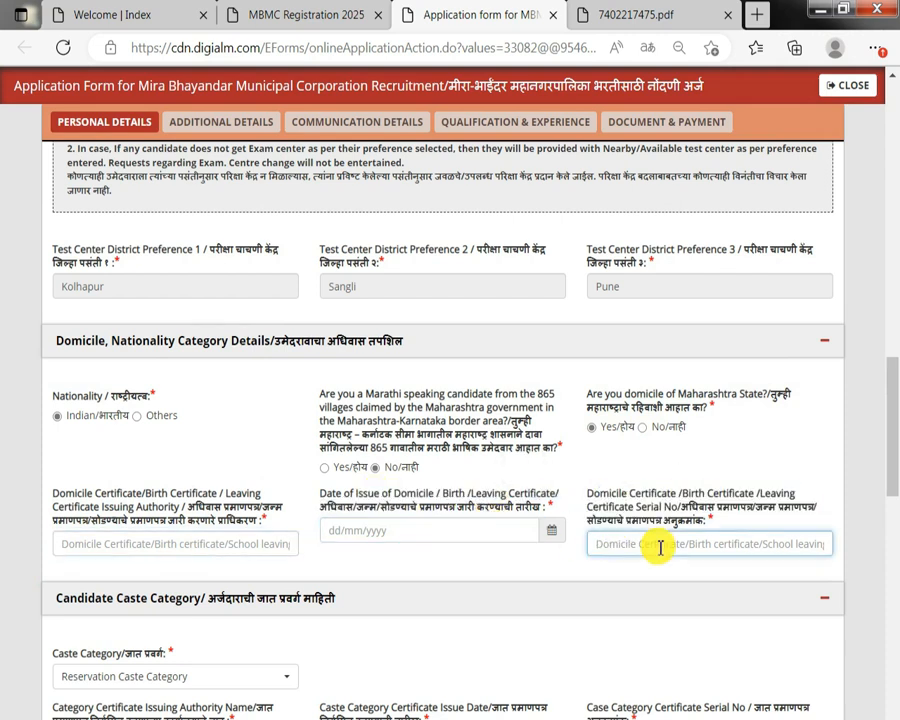
# Try the Open (Unreserved), EWS and SEBC caste categories in turn to see their extra fields.
pyautogui.scroll(-3, 649, 537)
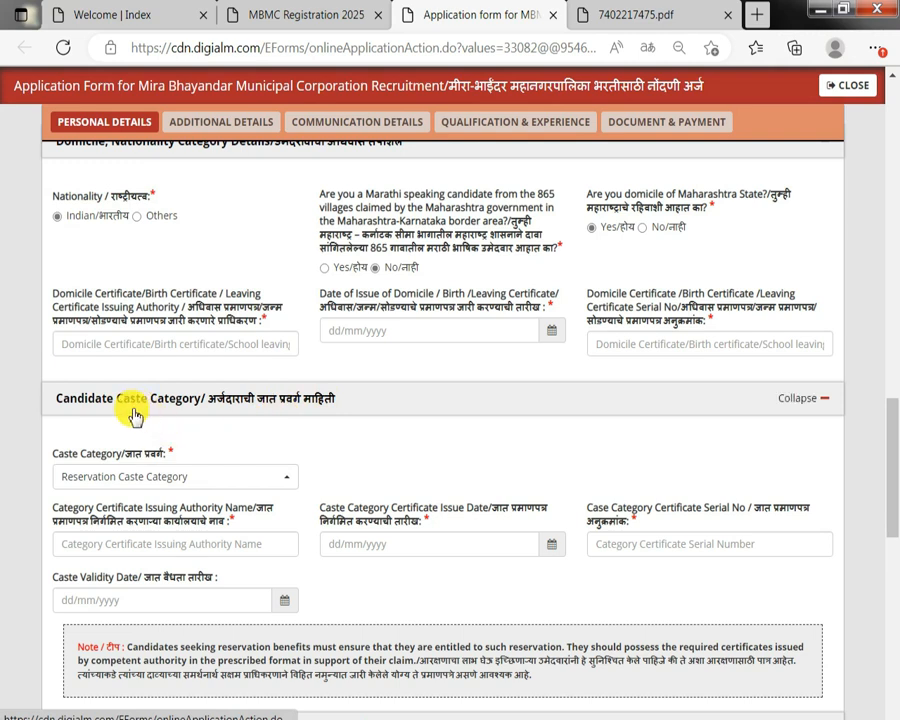
pyautogui.click(124, 477)
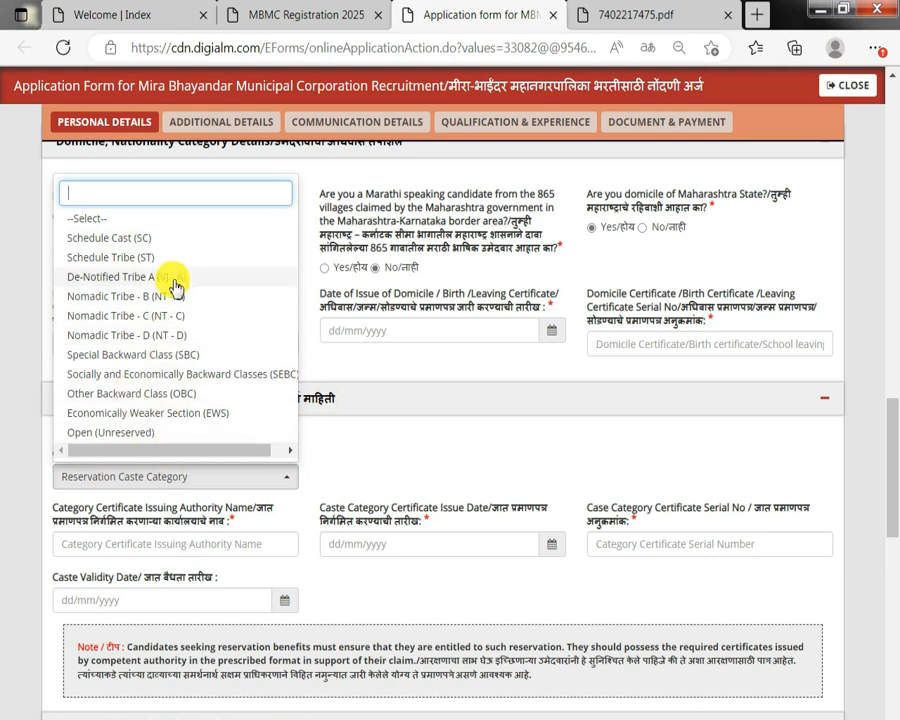
pyautogui.click(157, 432)
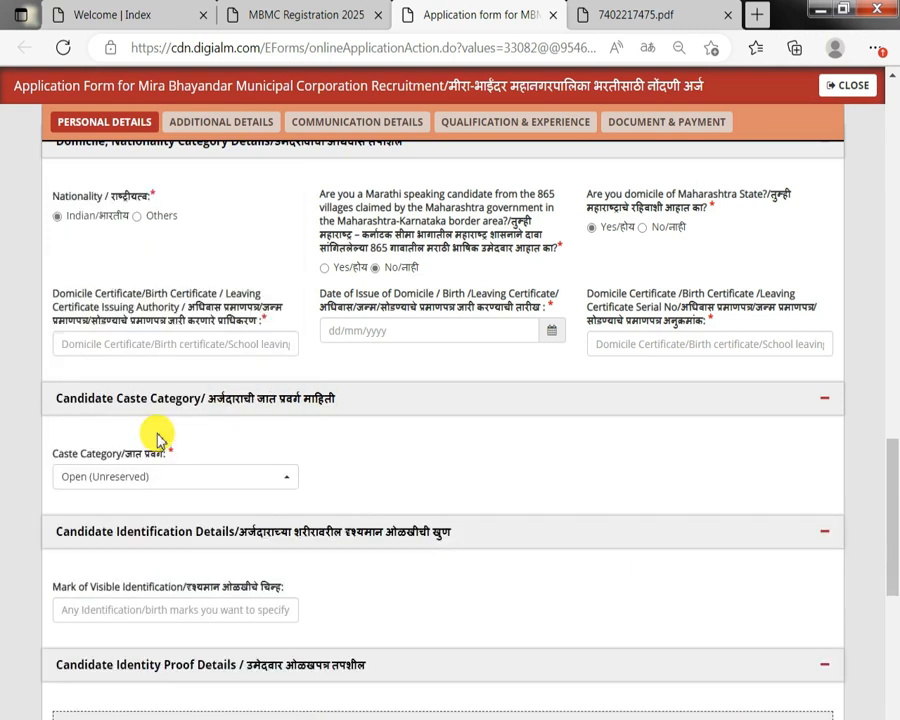
pyautogui.click(157, 478)
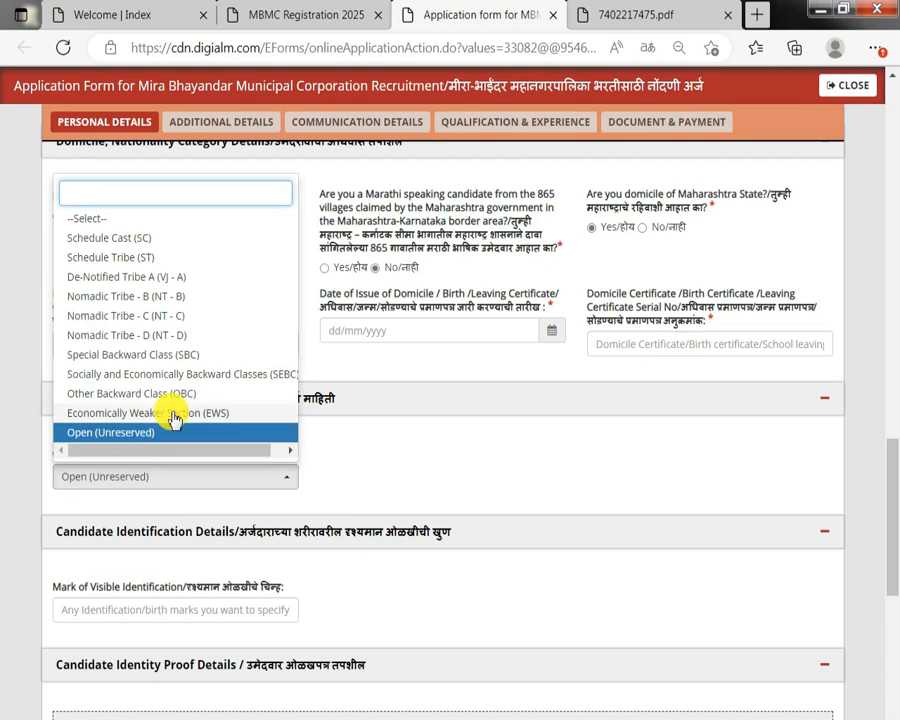
pyautogui.click(174, 414)
pyautogui.click(172, 478)
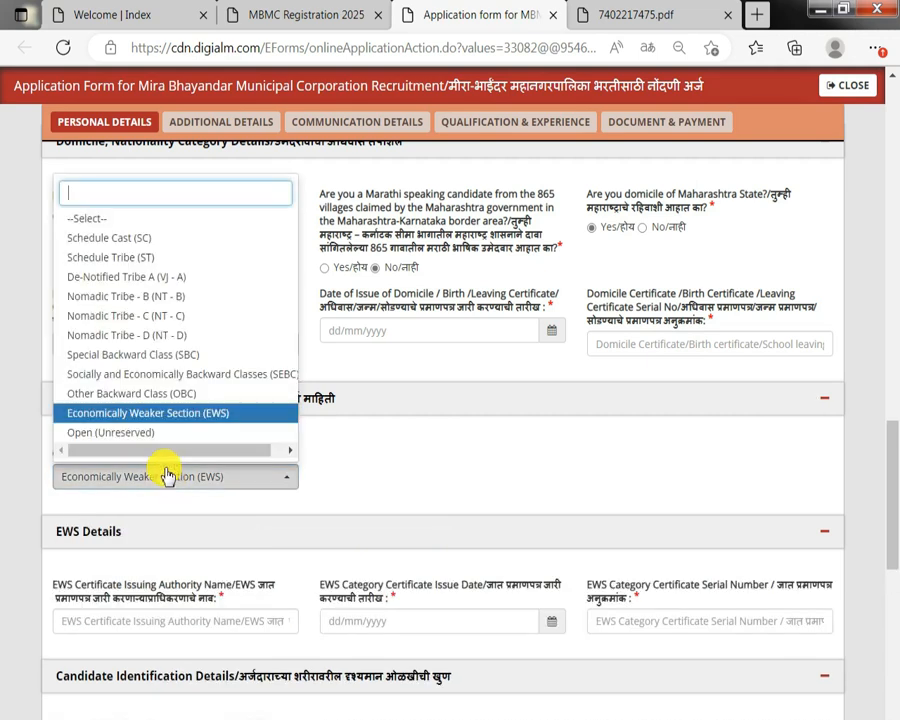
pyautogui.click(180, 374)
# Review the Non Creamy Layer certificate fields shown for the SEBC category.
pyautogui.scroll(-3, 126, 538)
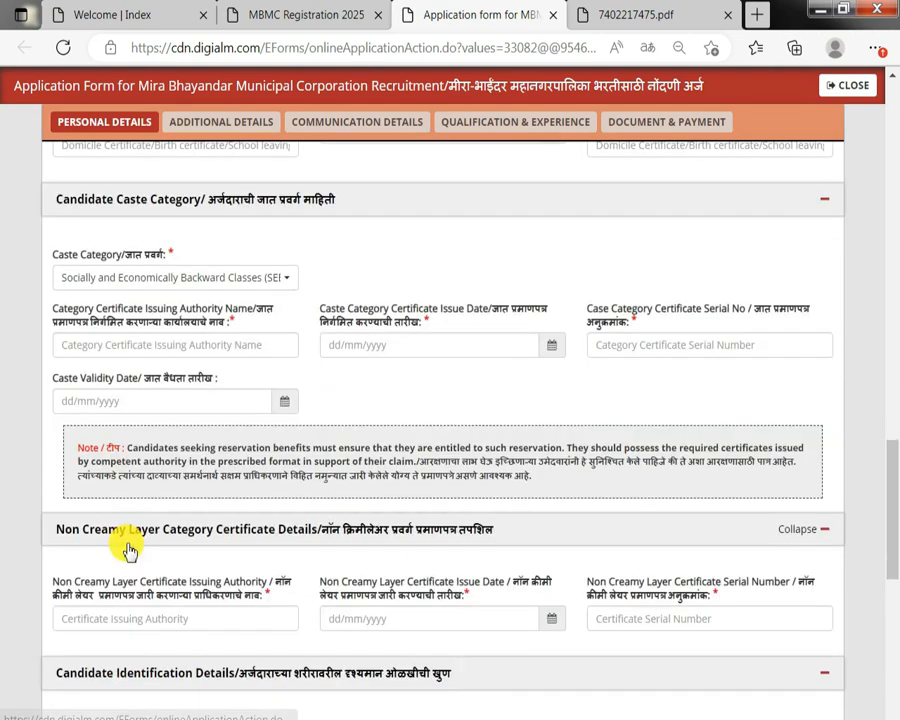
pyautogui.moveTo(113, 581); pyautogui.dragTo(53, 581)
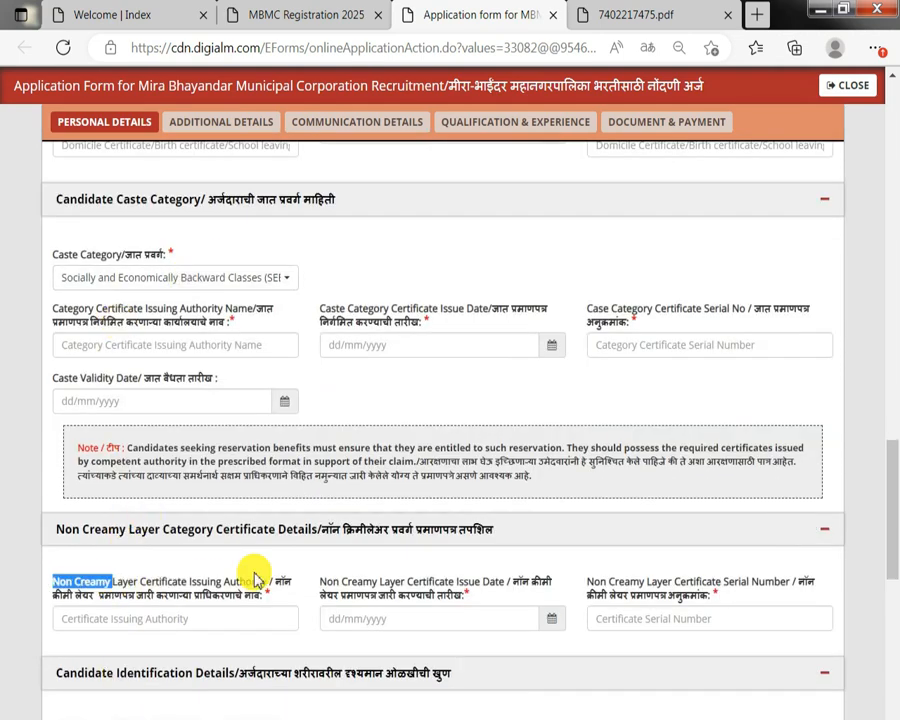
pyautogui.doubleClick(384, 584)
# Set the caste category to Schedule Cast (SC).
pyautogui.click(209, 277)
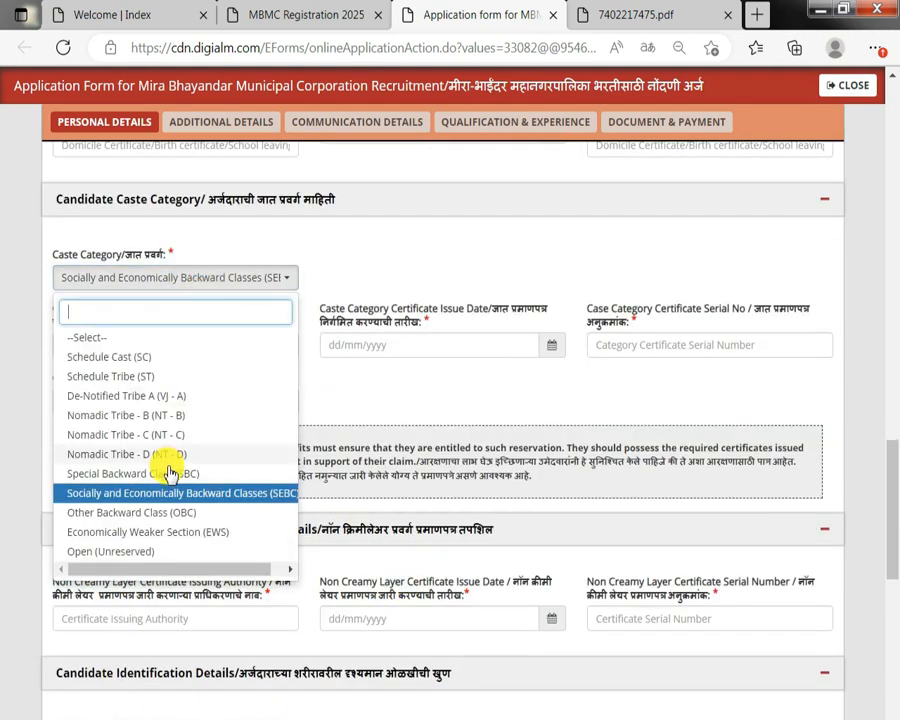
pyautogui.click(147, 358)
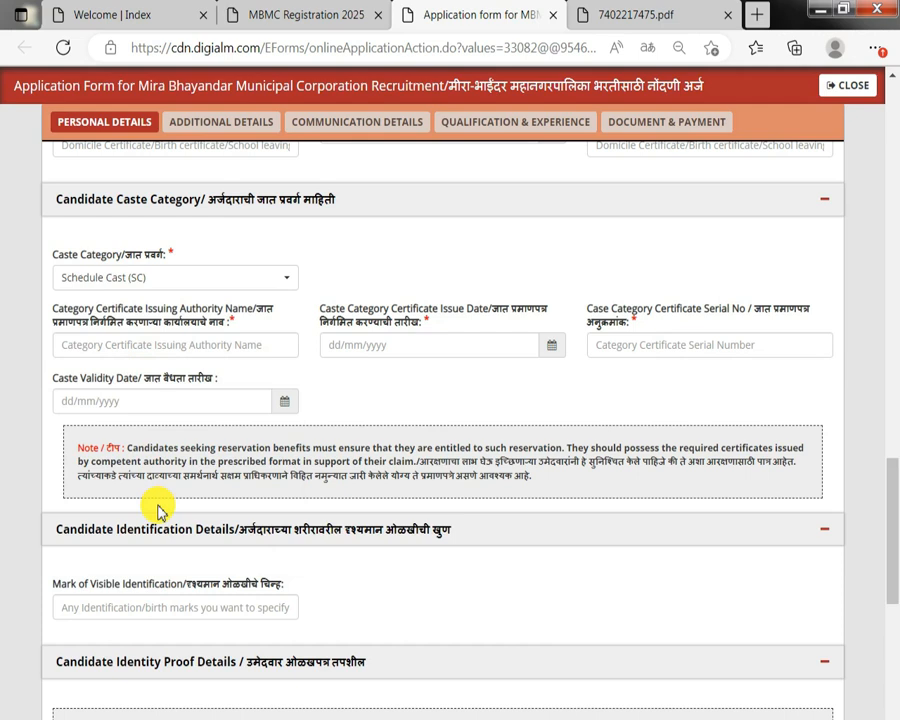
pyautogui.click(115, 280)
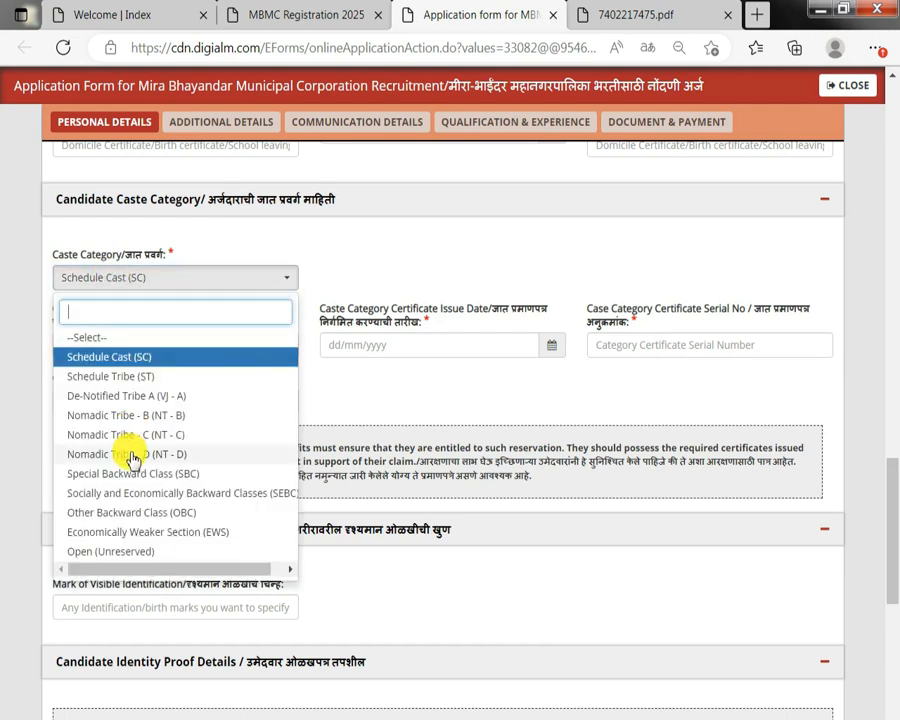
pyautogui.click(462, 432)
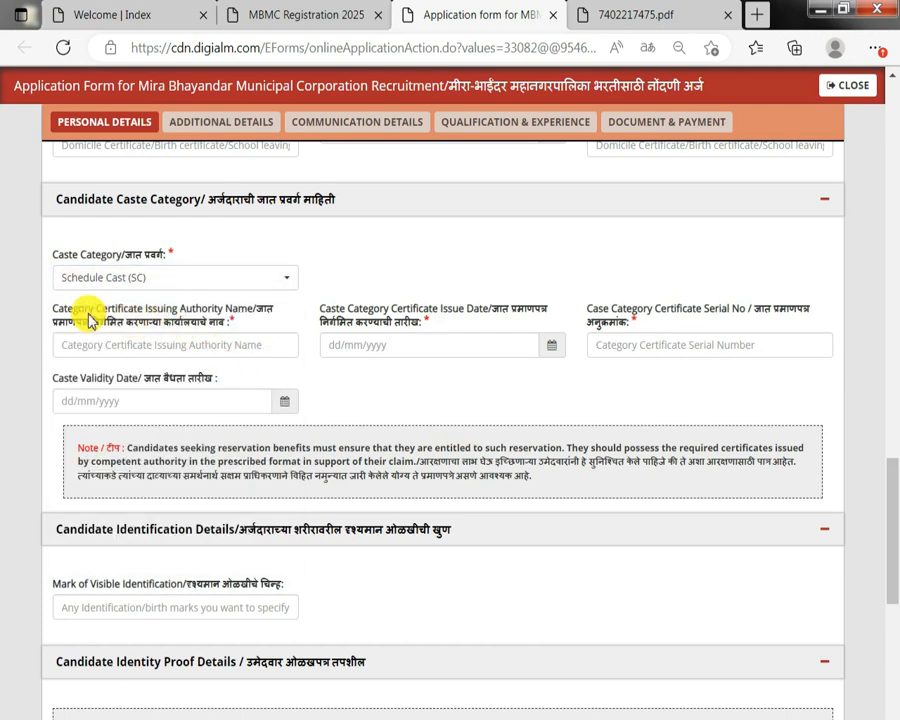
# Review the caste certificate fields, caste validity date and the visible identification mark field.
pyautogui.moveTo(88, 312); pyautogui.dragTo(218, 327)
pyautogui.moveTo(351, 310); pyautogui.dragTo(586, 320)
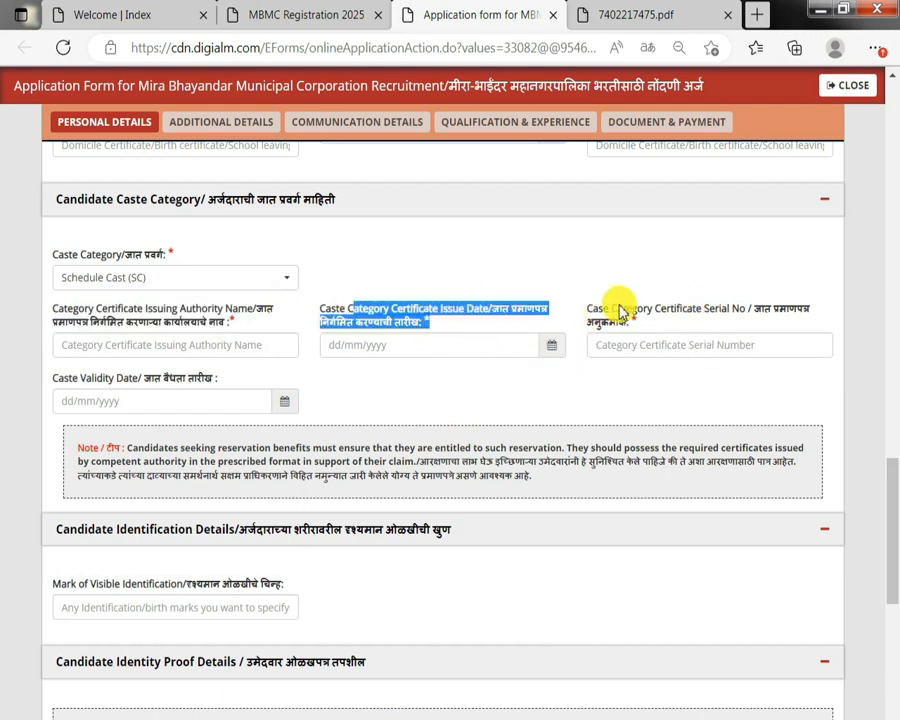
pyautogui.click(663, 330)
pyautogui.moveTo(40, 386); pyautogui.dragTo(187, 388)
pyautogui.click(187, 401)
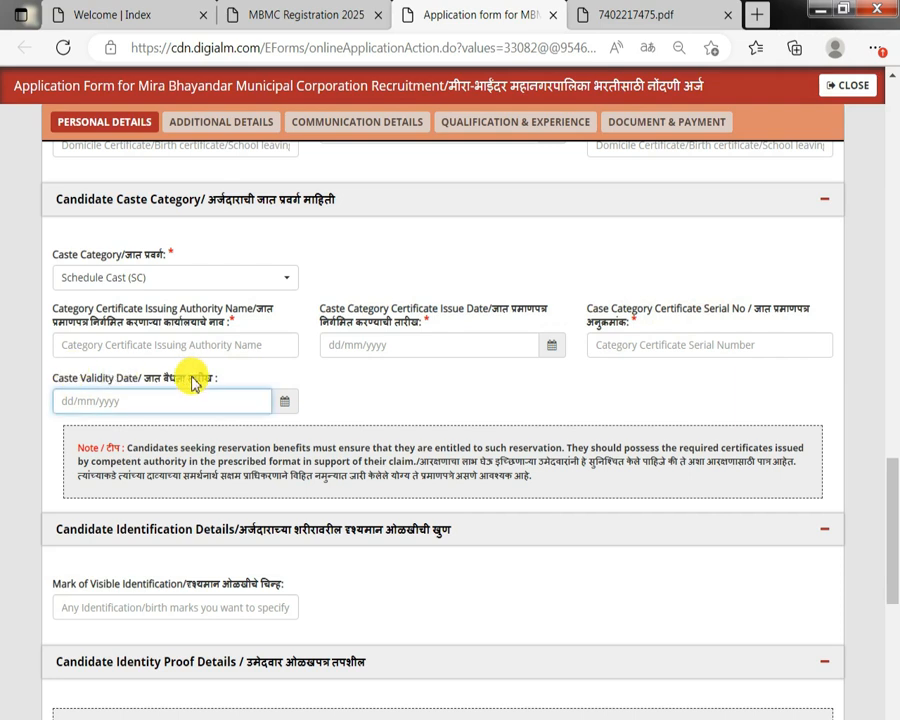
pyautogui.scroll(-1, 211, 453)
pyautogui.moveTo(54, 486); pyautogui.dragTo(238, 488)
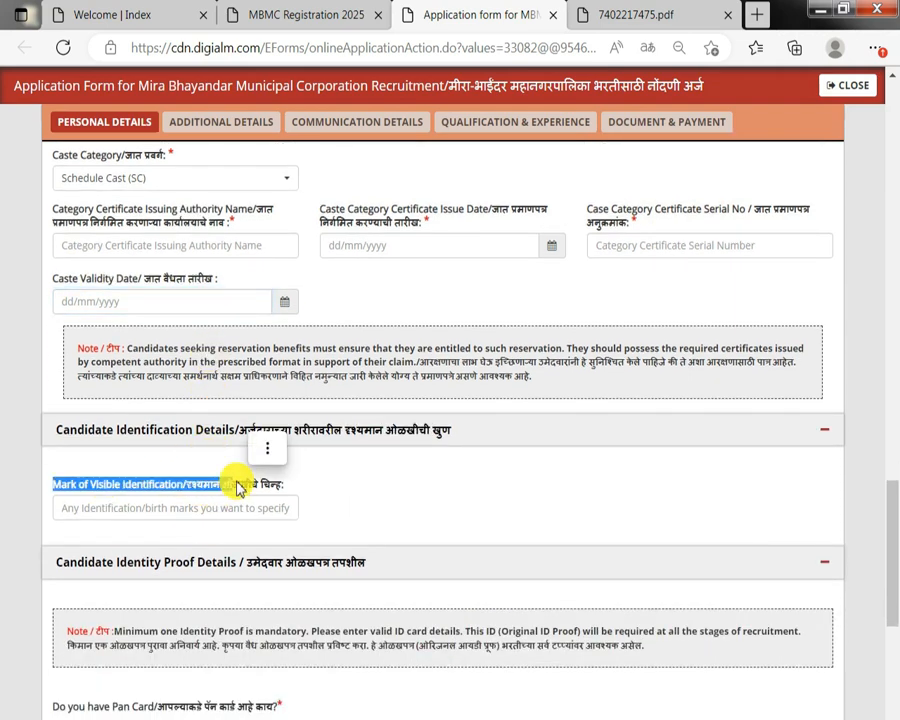
pyautogui.scroll(-3, 237, 486)
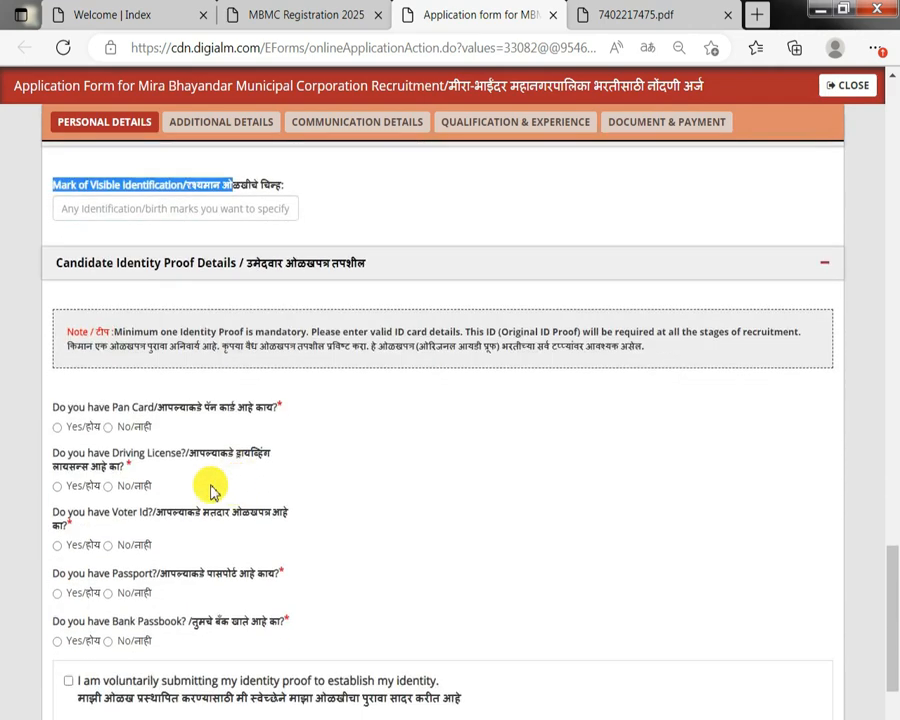
# Answer Yes to having a PAN card and No to having a driving licence.
pyautogui.moveTo(53, 407); pyautogui.dragTo(225, 408)
pyautogui.click(57, 427)
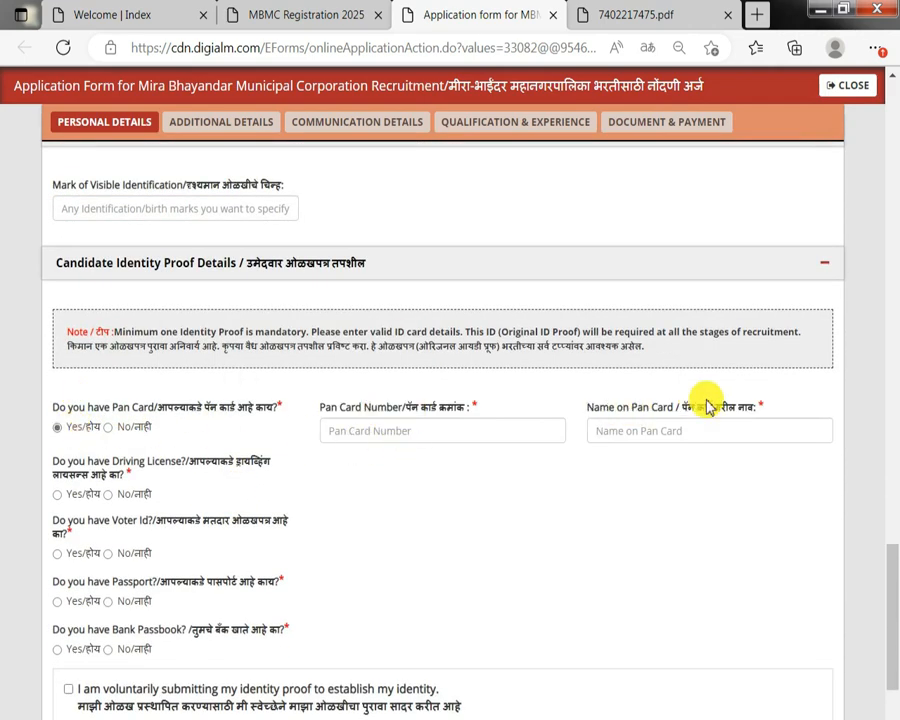
pyautogui.moveTo(87, 461); pyautogui.dragTo(205, 461)
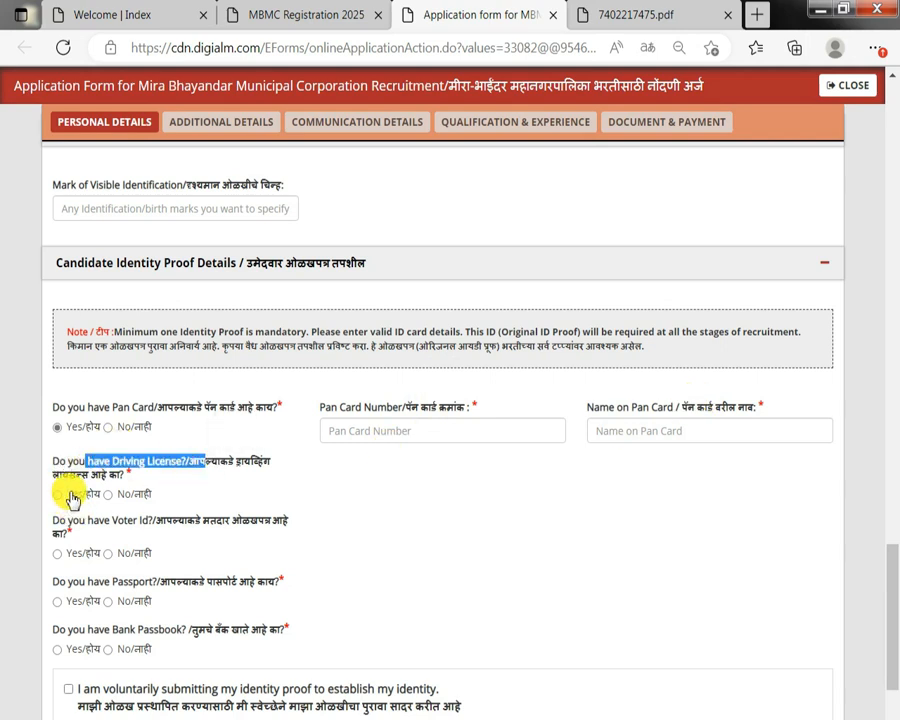
pyautogui.click(68, 494)
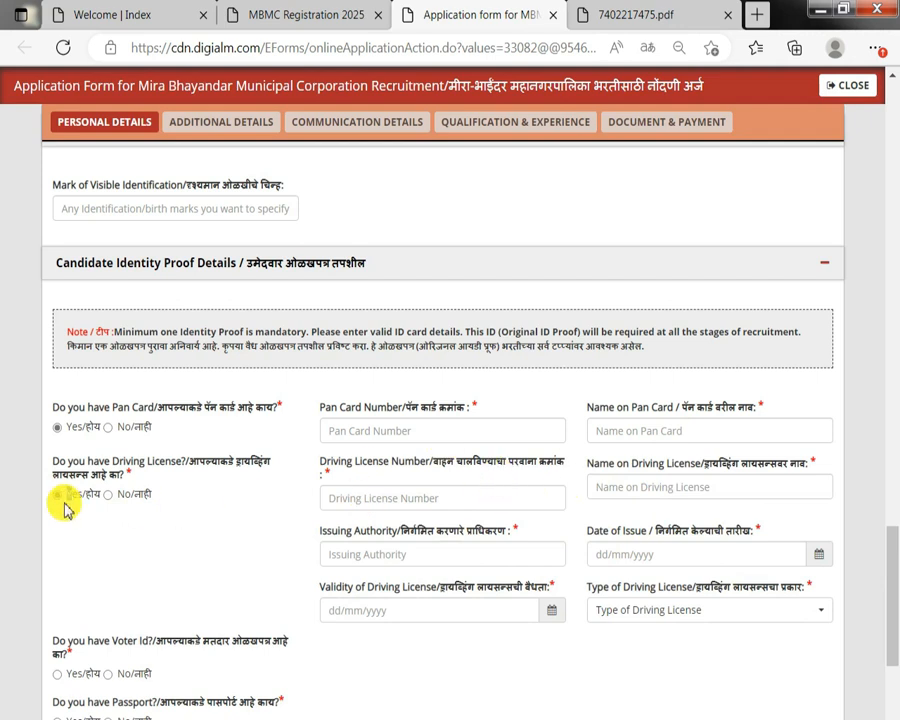
pyautogui.click(108, 495)
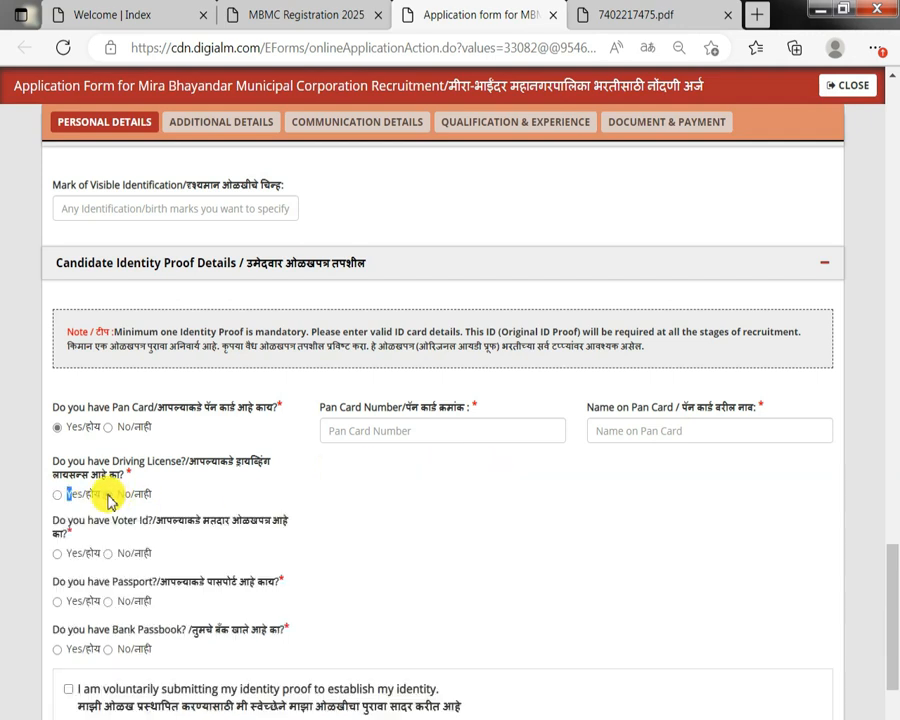
# Answer No to the Voter ID and passport questions.
pyautogui.moveTo(128, 522); pyautogui.dragTo(258, 522)
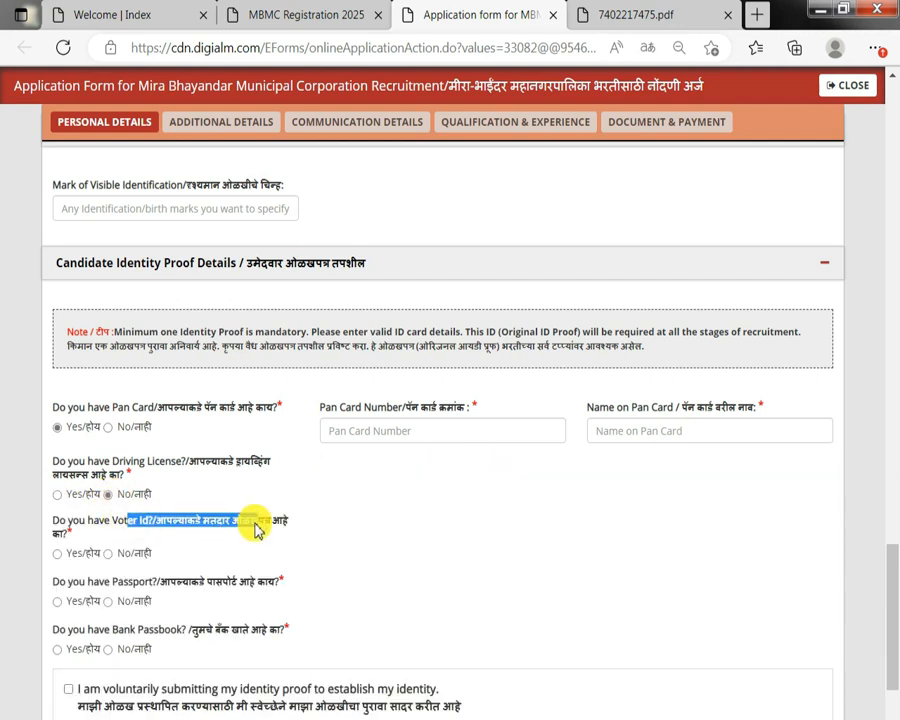
pyautogui.click(57, 554)
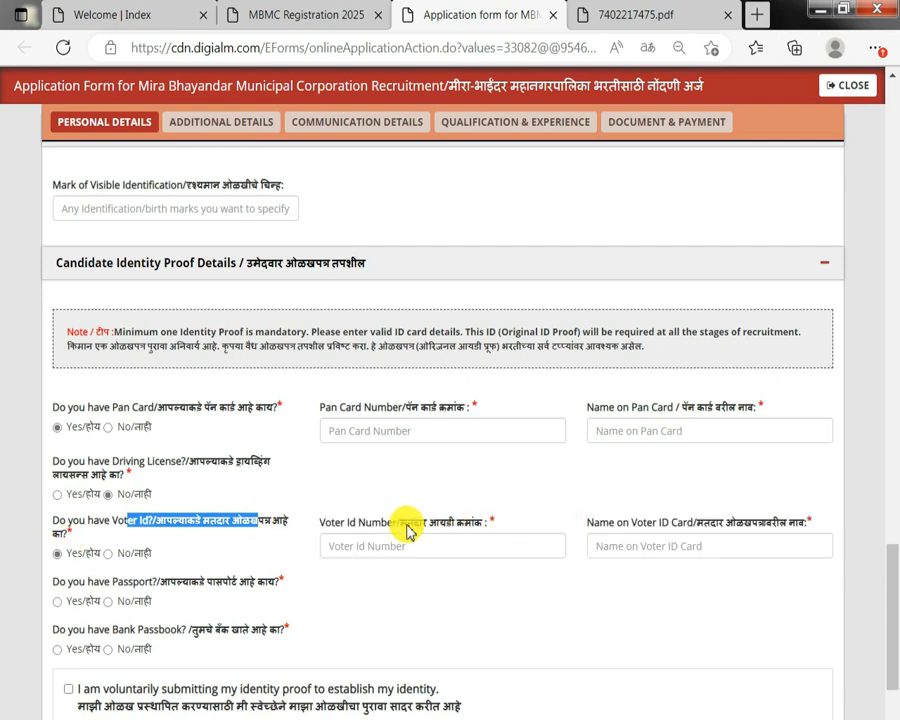
pyautogui.moveTo(406, 527); pyautogui.dragTo(458, 527)
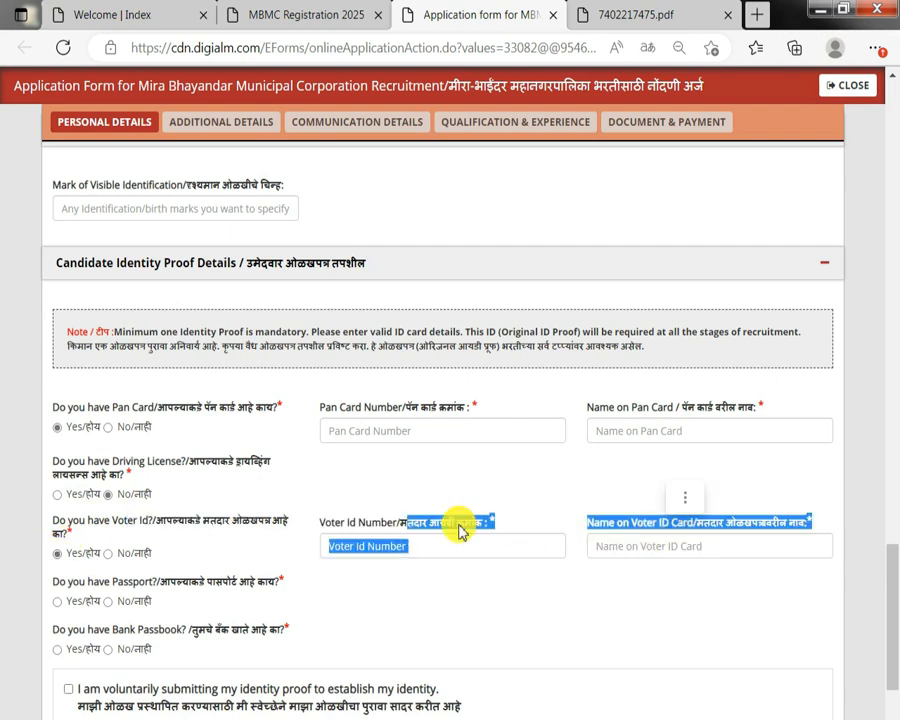
pyautogui.click(108, 554)
pyautogui.moveTo(118, 583); pyautogui.dragTo(255, 582)
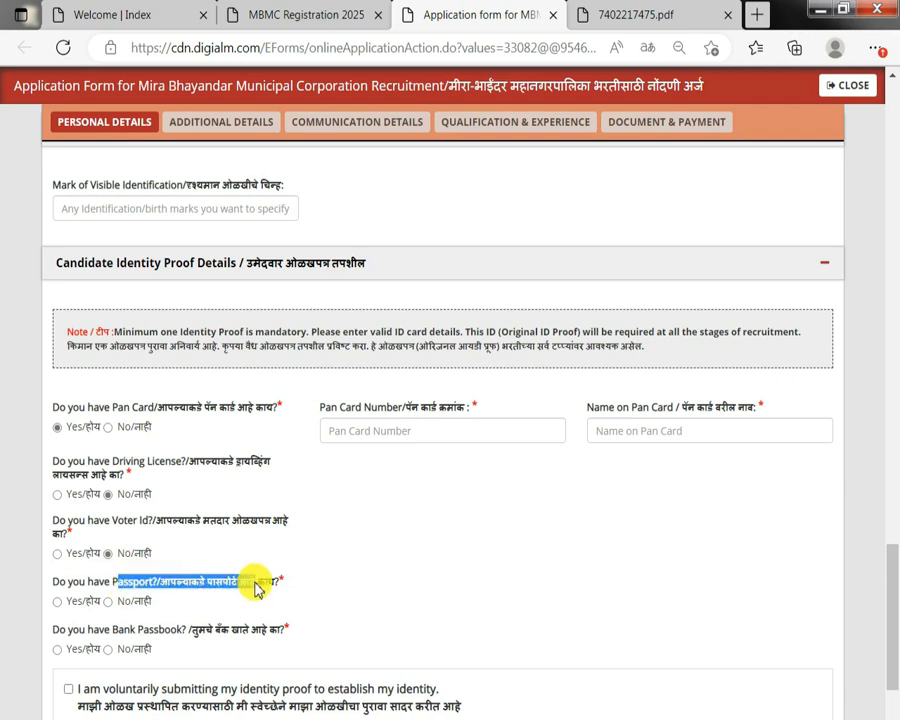
pyautogui.doubleClick(62, 604)
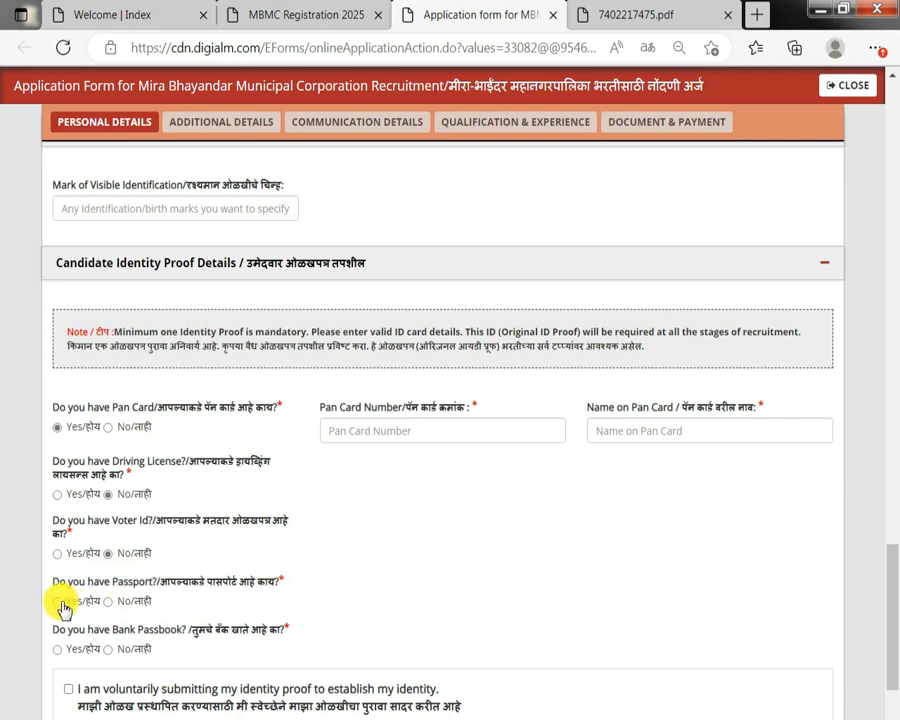
pyautogui.scroll(-2, 383, 590)
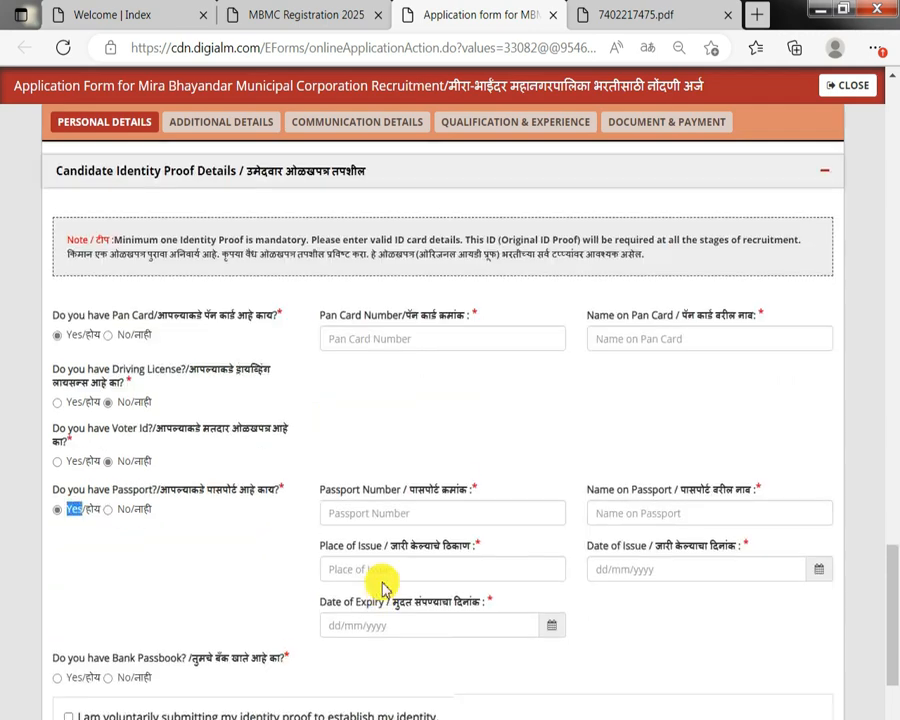
pyautogui.click(117, 508)
# Answer No to having a bank passbook and tick the voluntary identity-proof declaration.
pyautogui.moveTo(124, 530); pyautogui.dragTo(262, 535)
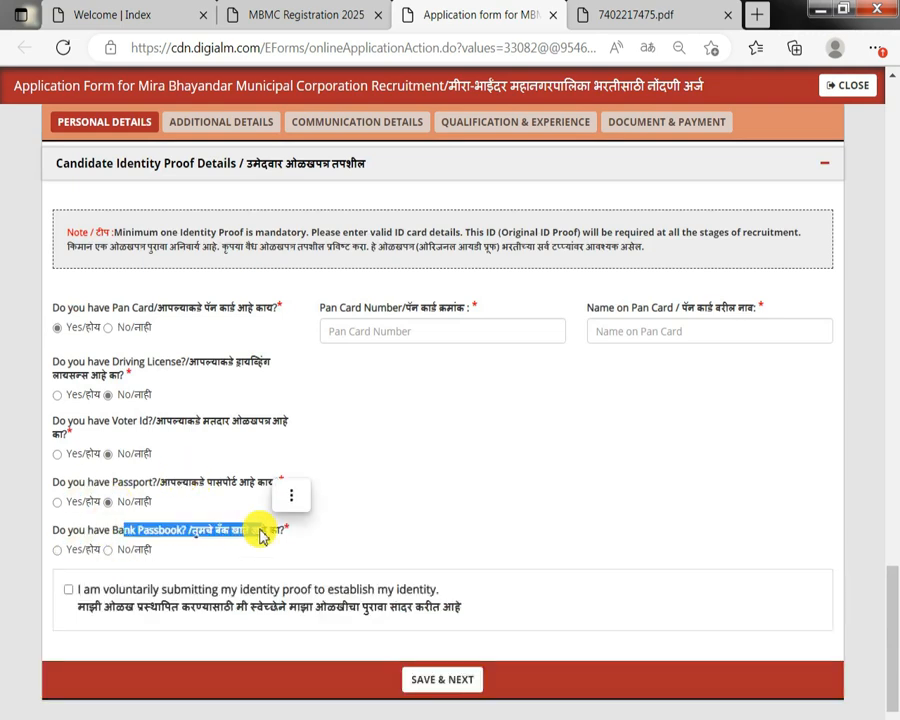
pyautogui.doubleClick(68, 549)
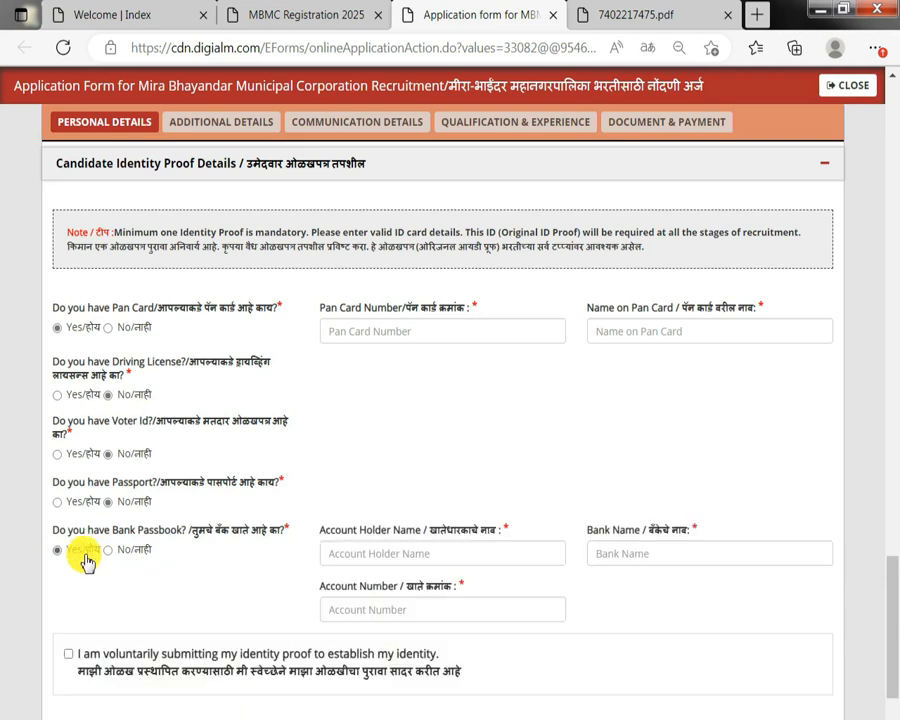
pyautogui.click(344, 554)
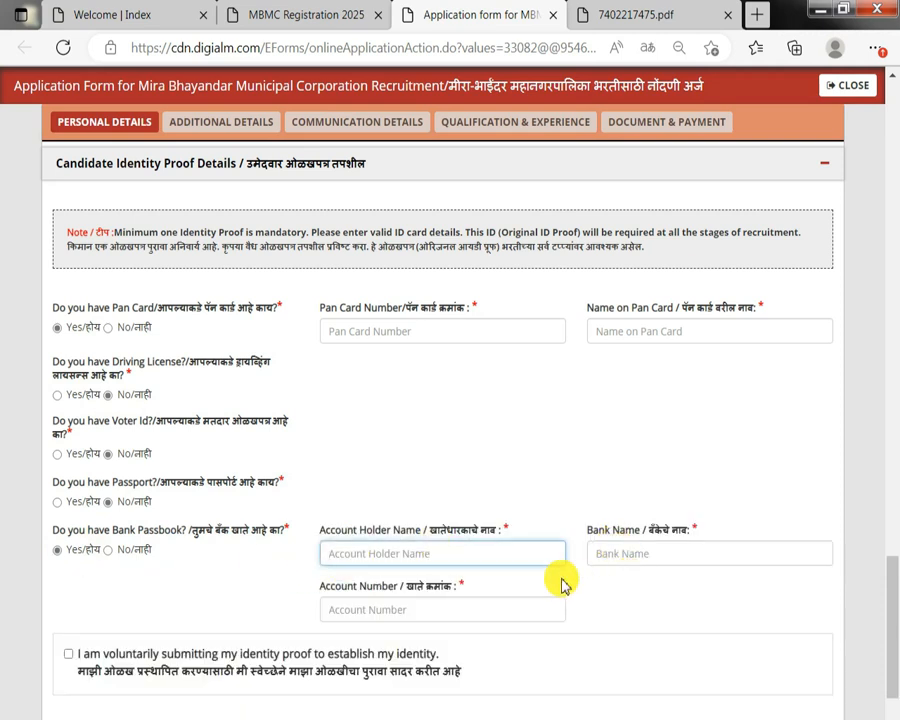
pyautogui.click(124, 557)
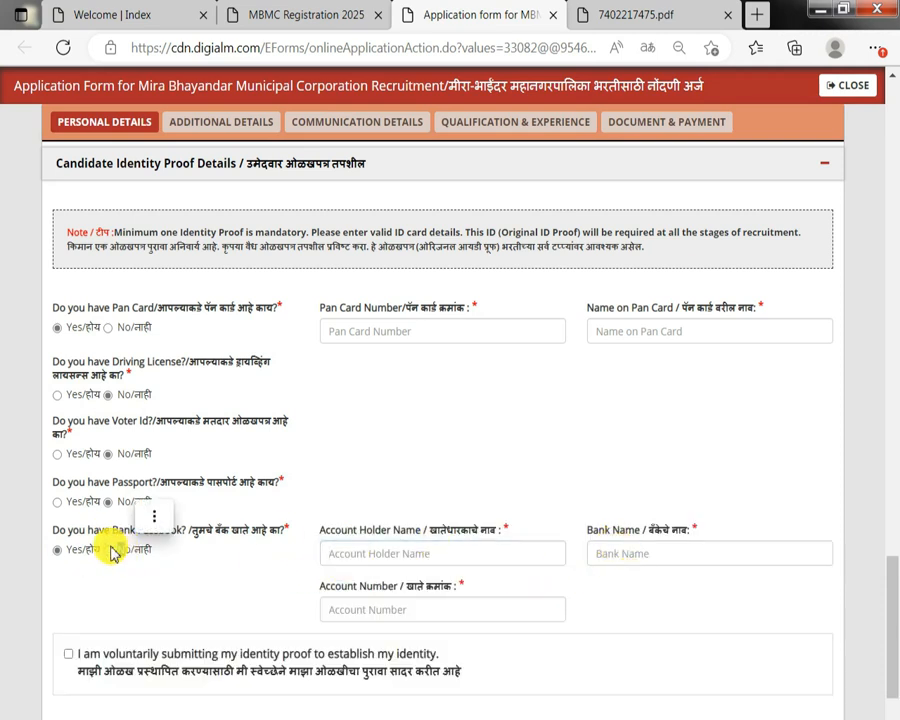
pyautogui.click(116, 549)
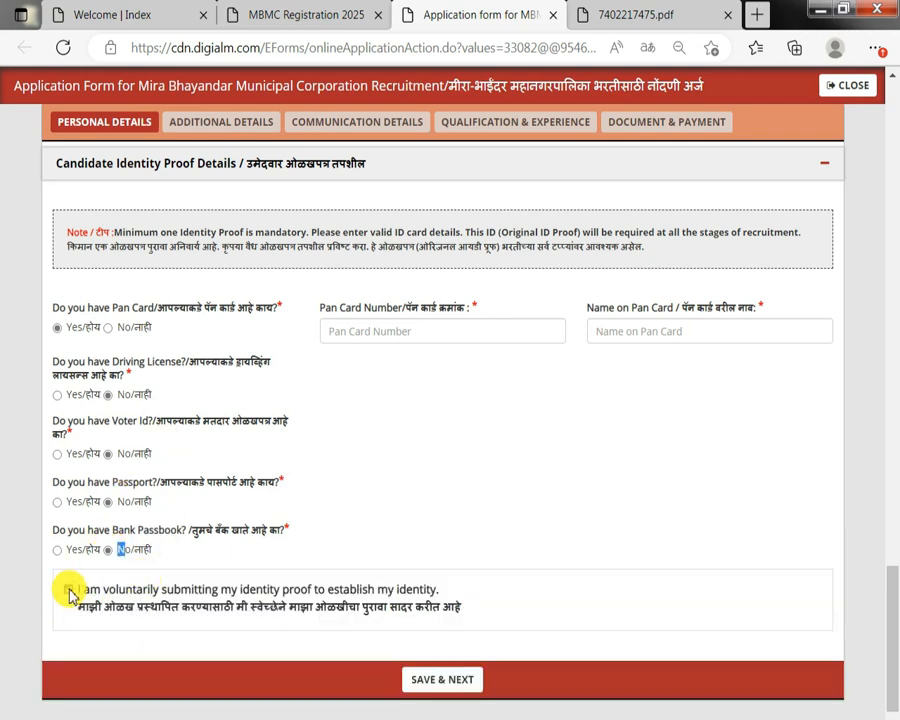
pyautogui.click(68, 590)
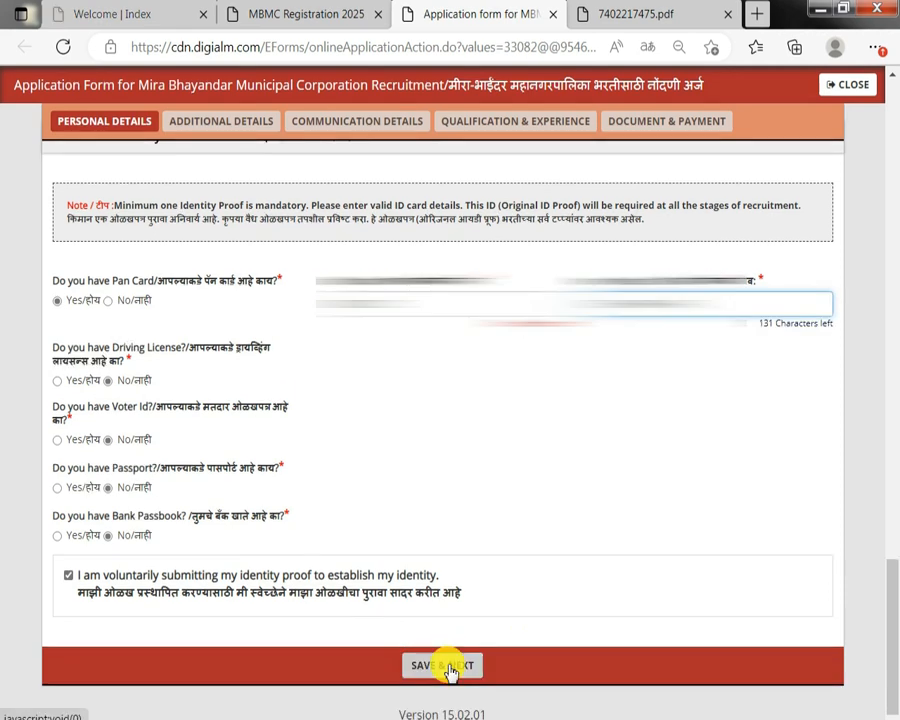
# Save the identity proof details and continue to the additional details section of the form.
pyautogui.click(447, 667)
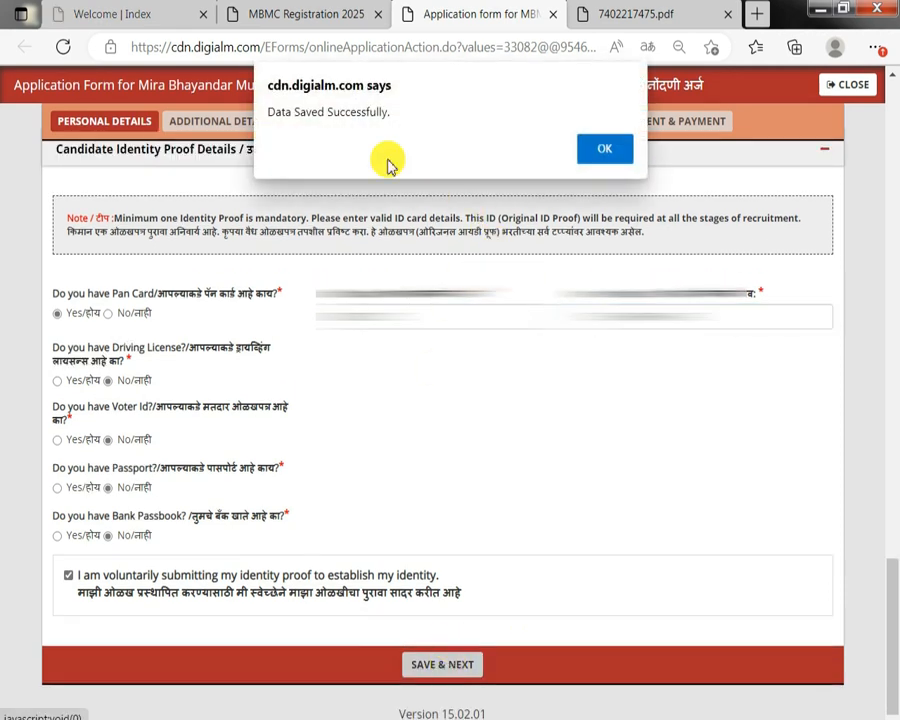
pyautogui.moveTo(277, 114); pyautogui.dragTo(402, 115)
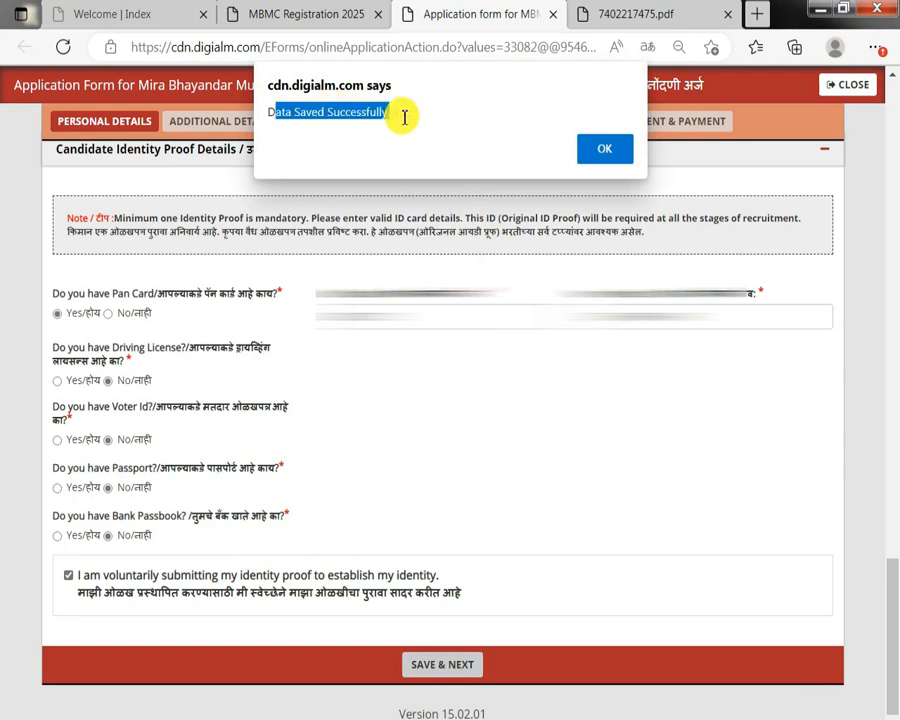
pyautogui.click(605, 152)
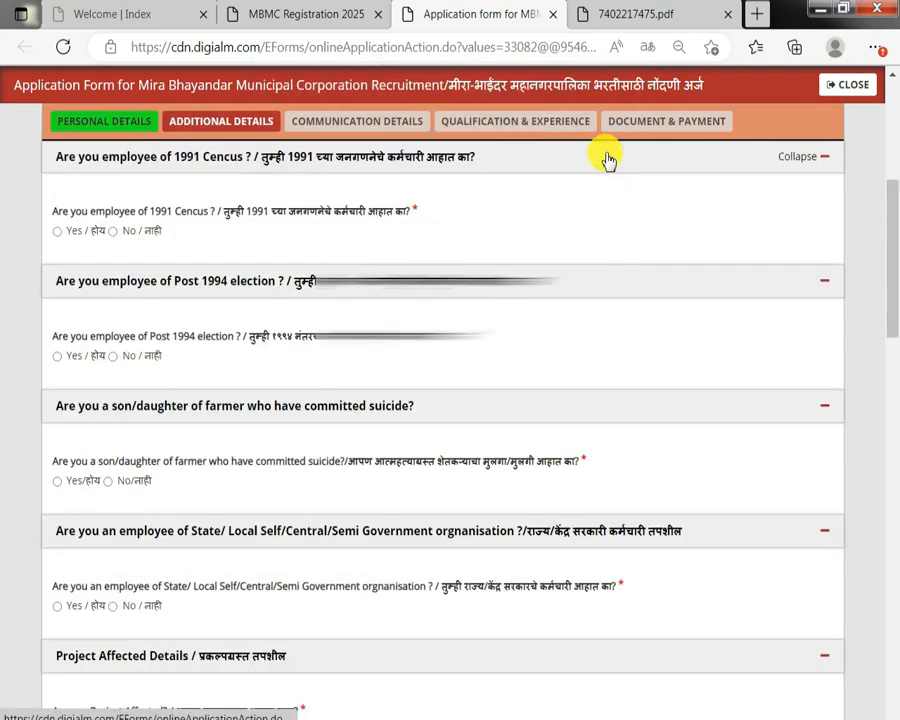
# Answer No to being an employee of the 1991 Census and of the post-1994 election.
pyautogui.scroll(2, 300, 430)
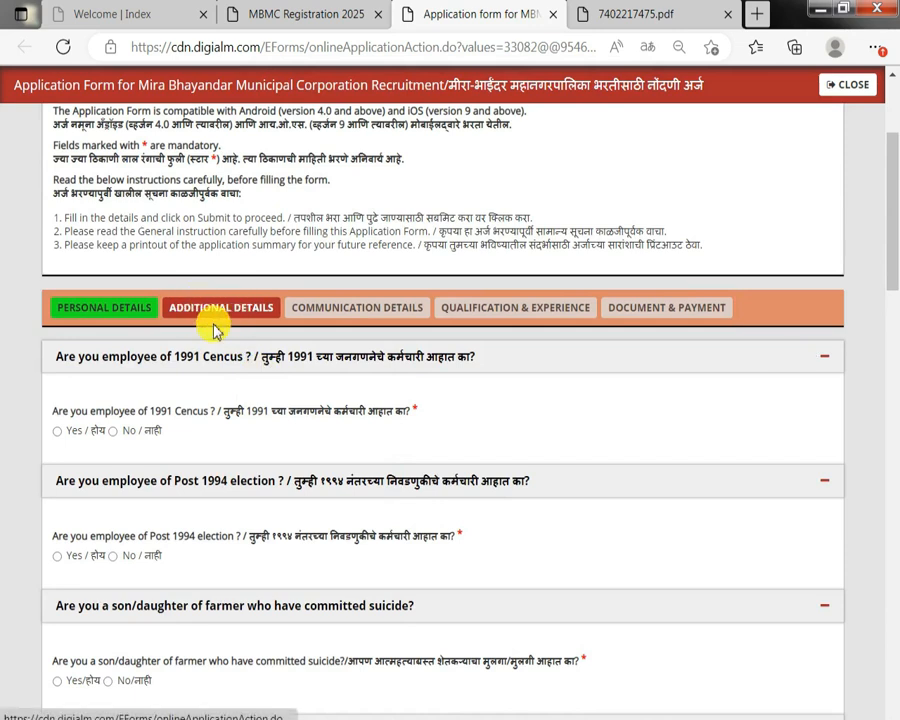
pyautogui.moveTo(80, 410); pyautogui.dragTo(183, 420)
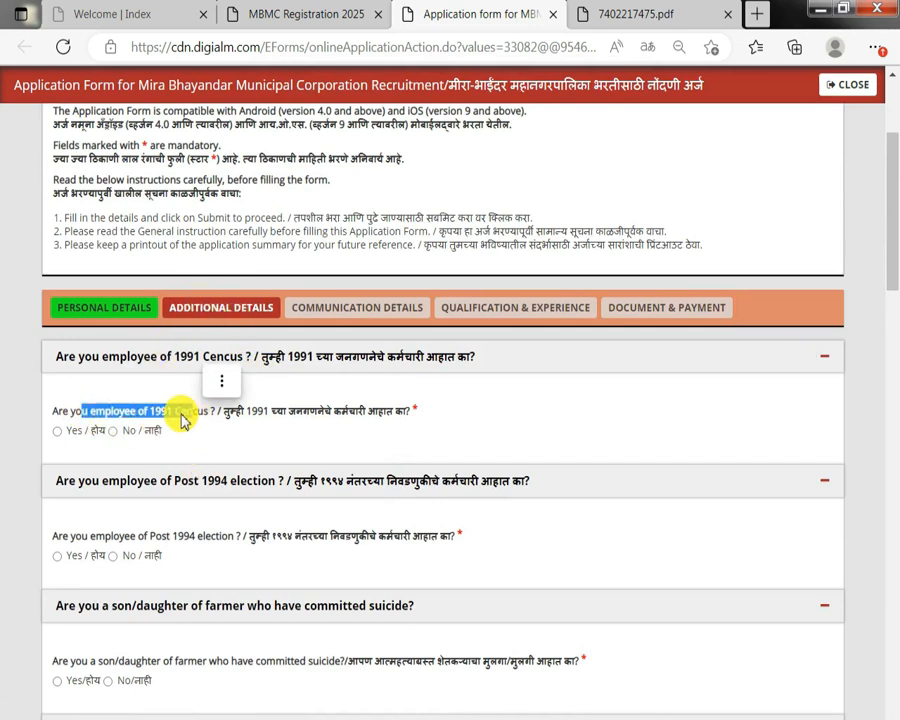
pyautogui.click(57, 431)
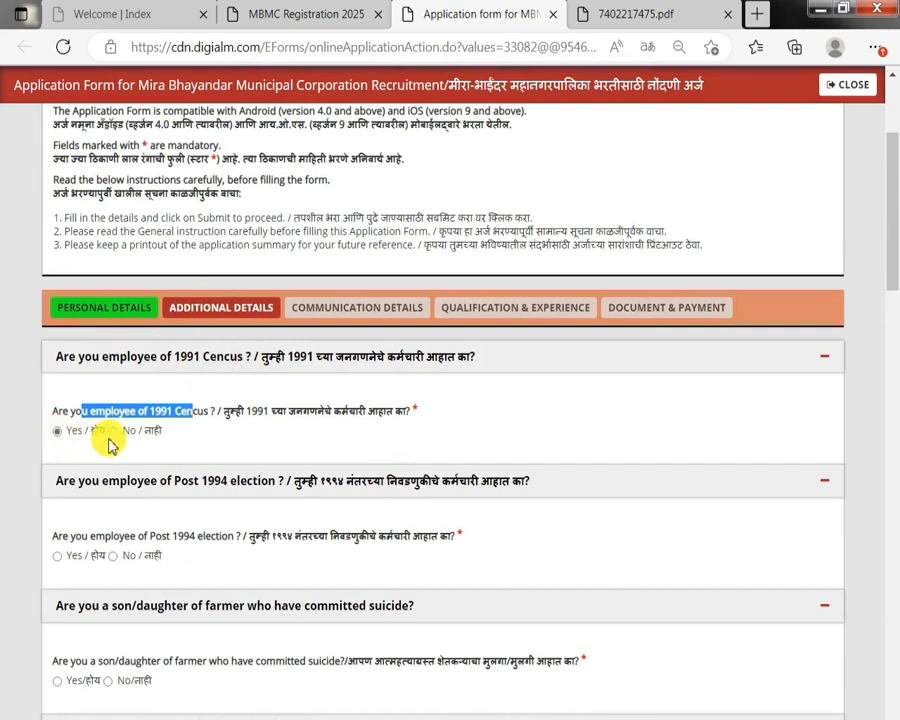
pyautogui.click(113, 431)
pyautogui.scroll(-1, 184, 460)
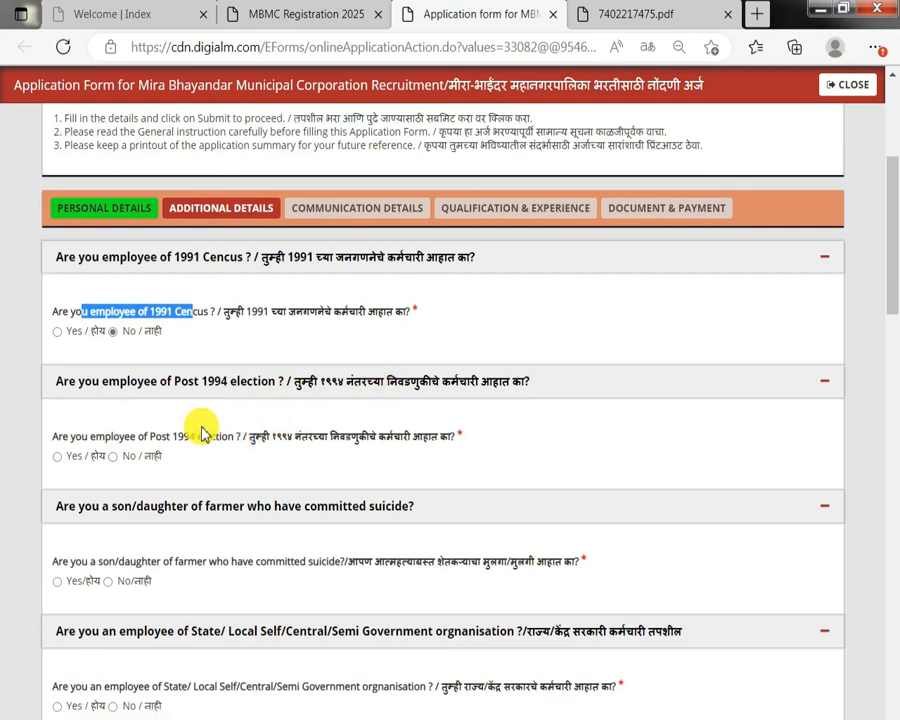
pyautogui.moveTo(155, 436); pyautogui.dragTo(248, 437)
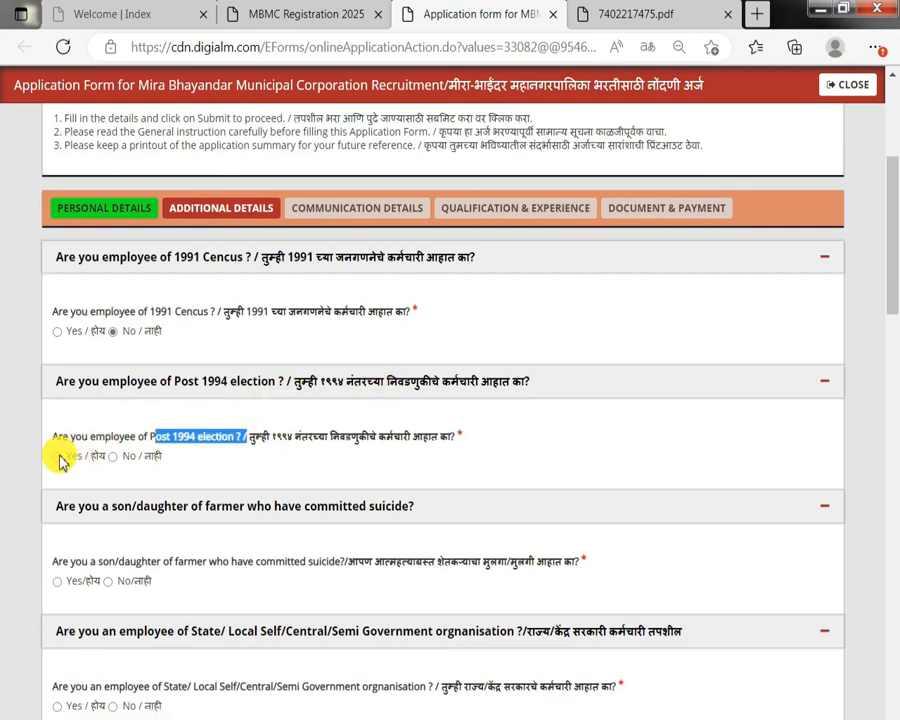
pyautogui.click(126, 457)
# Answer No to being a child of a farmer who committed suicide and to being a State/Central/Semi Government employee.
pyautogui.scroll(-1, 134, 465)
pyautogui.moveTo(103, 463); pyautogui.dragTo(470, 485)
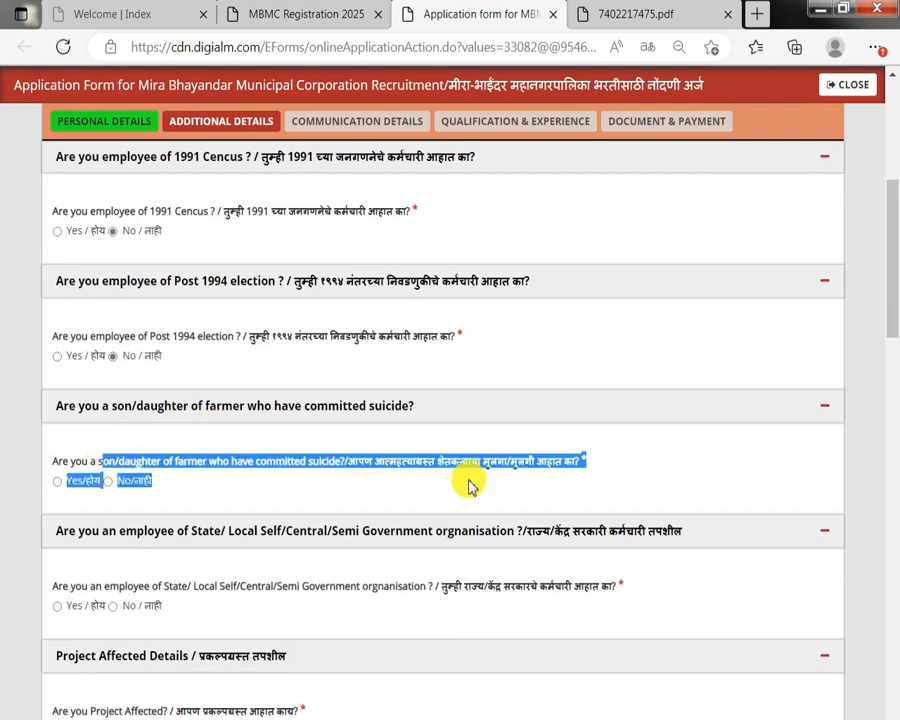
pyautogui.click(57, 481)
pyautogui.moveTo(124, 508); pyautogui.dragTo(657, 522)
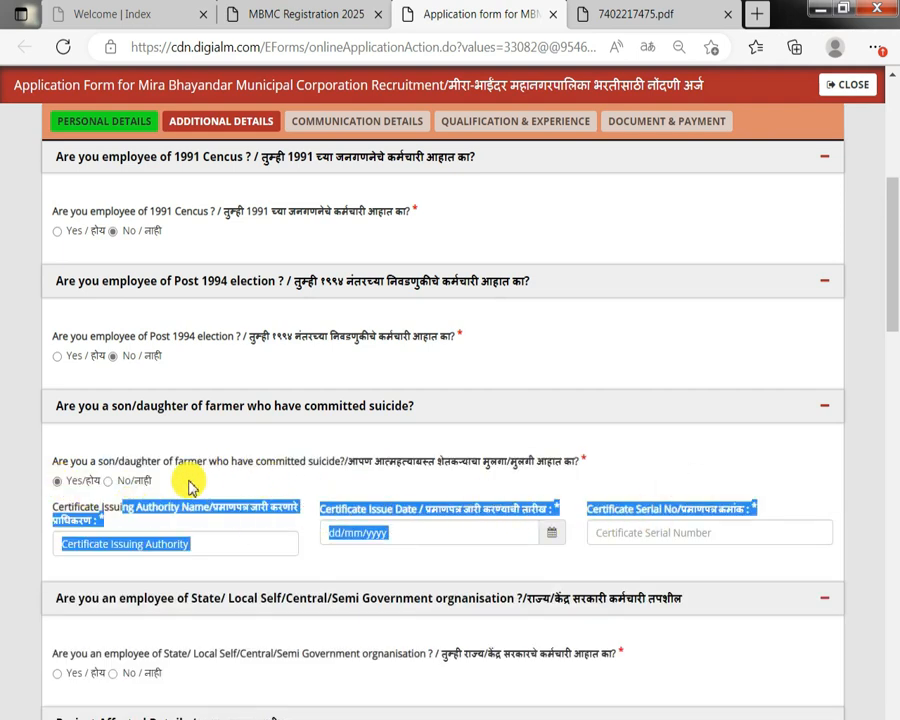
pyautogui.click(114, 481)
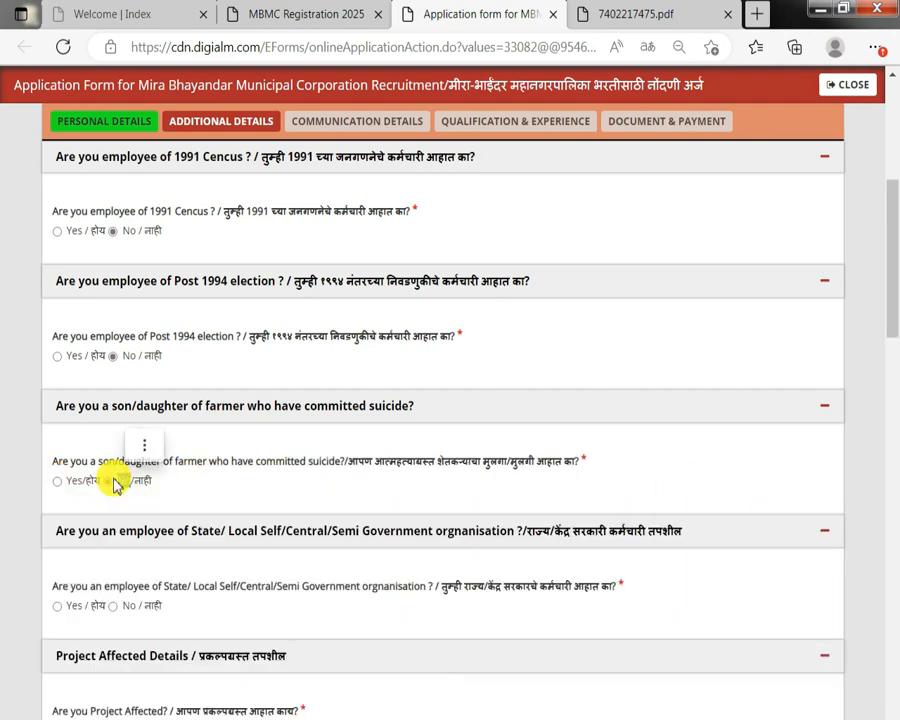
pyautogui.scroll(-1, 113, 484)
pyautogui.moveTo(133, 488); pyautogui.dragTo(207, 494)
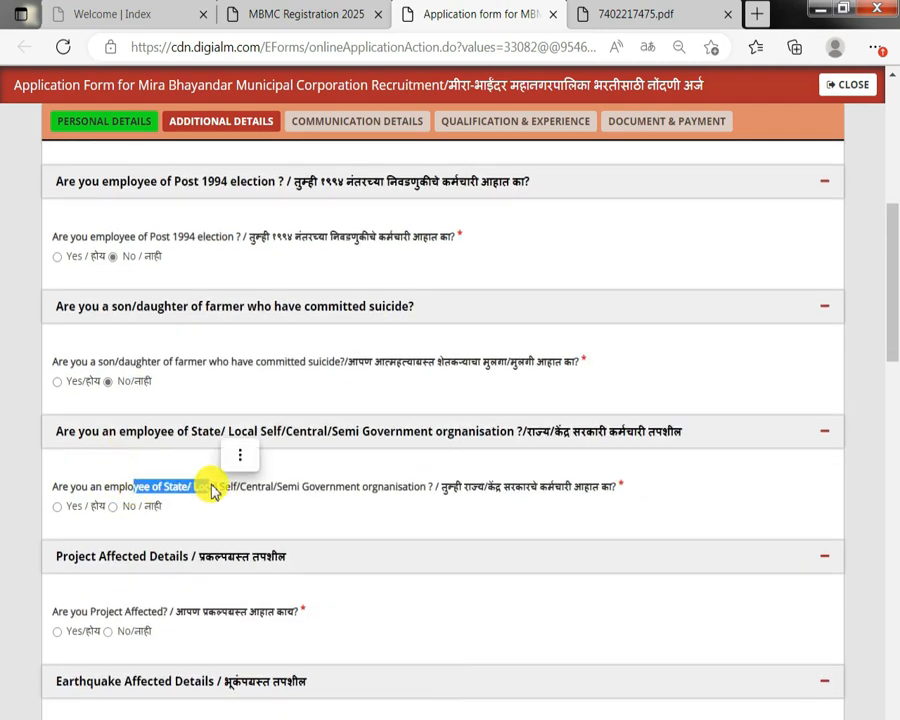
pyautogui.click(70, 508)
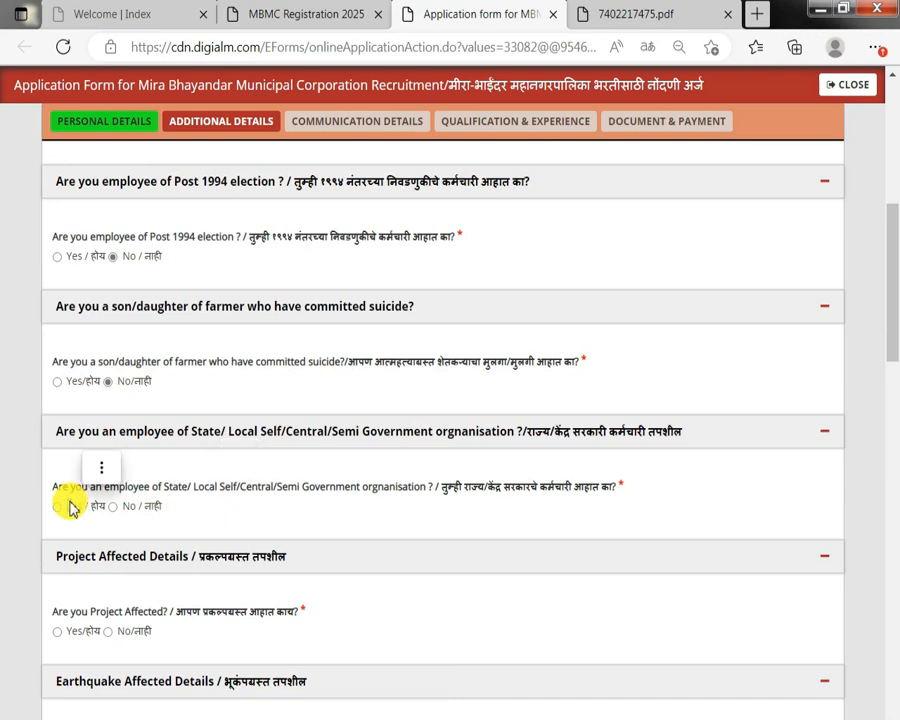
pyautogui.click(57, 508)
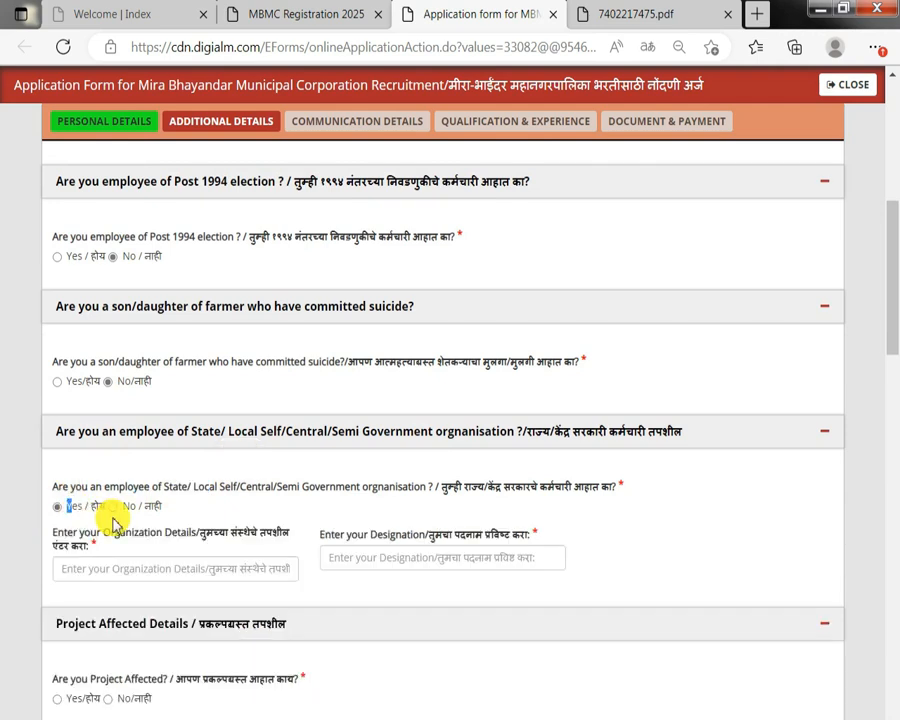
pyautogui.moveTo(110, 516); pyautogui.dragTo(473, 547)
pyautogui.click(141, 508)
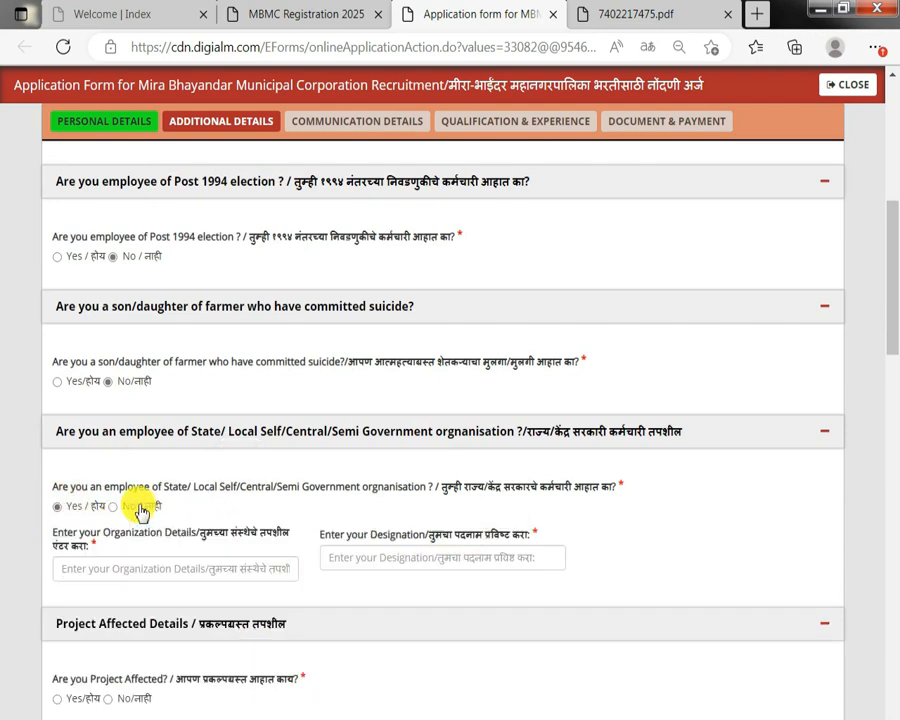
# Answer No to the project affected and earthquake affected questions.
pyautogui.scroll(-1, 138, 510)
pyautogui.moveTo(82, 512); pyautogui.dragTo(220, 519)
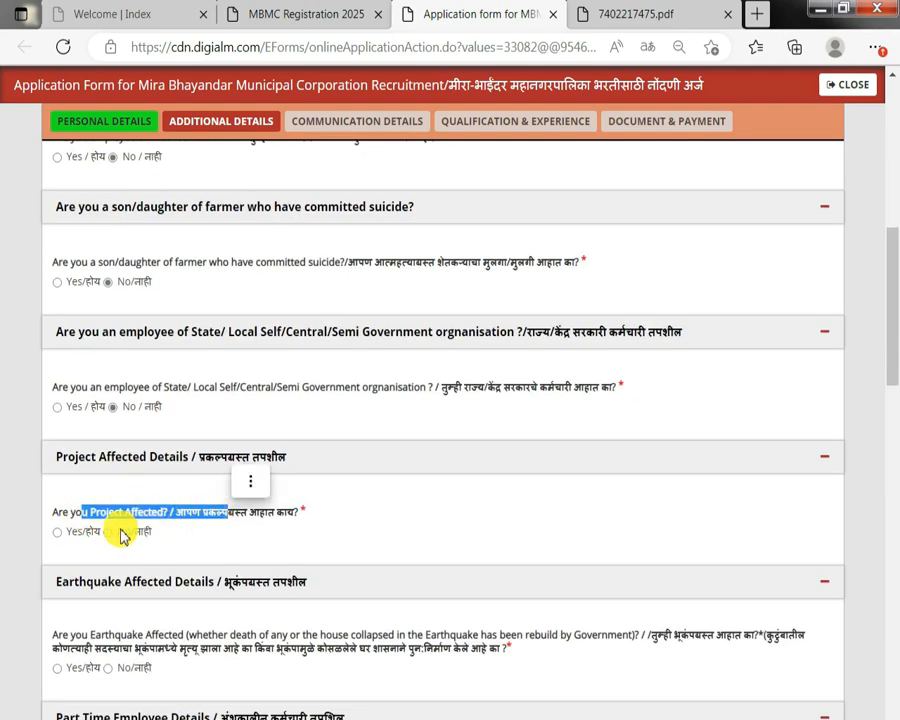
pyautogui.click(57, 532)
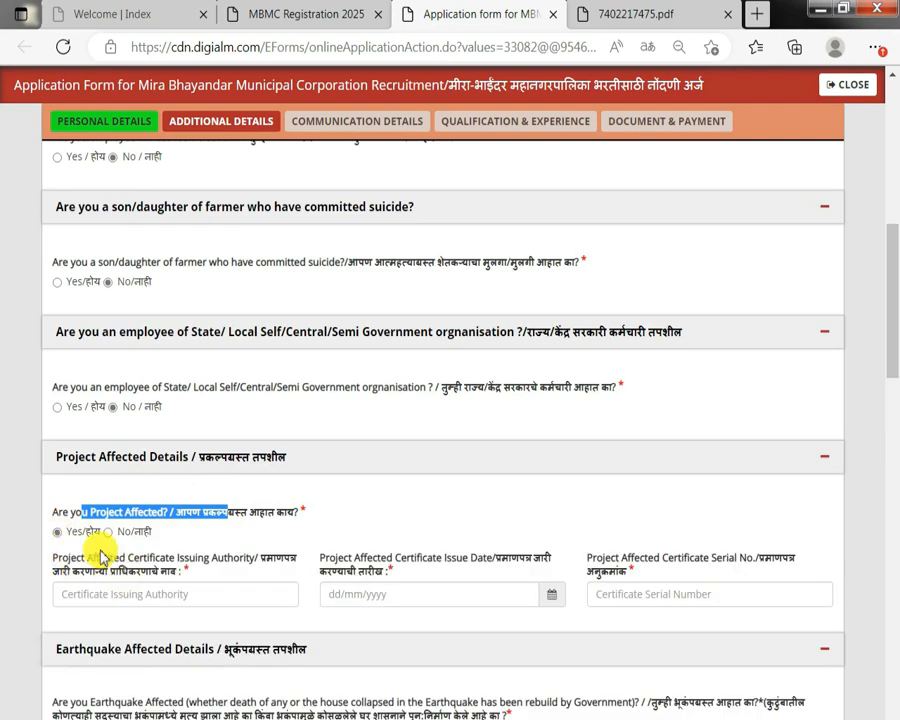
pyautogui.moveTo(102, 533); pyautogui.dragTo(566, 536)
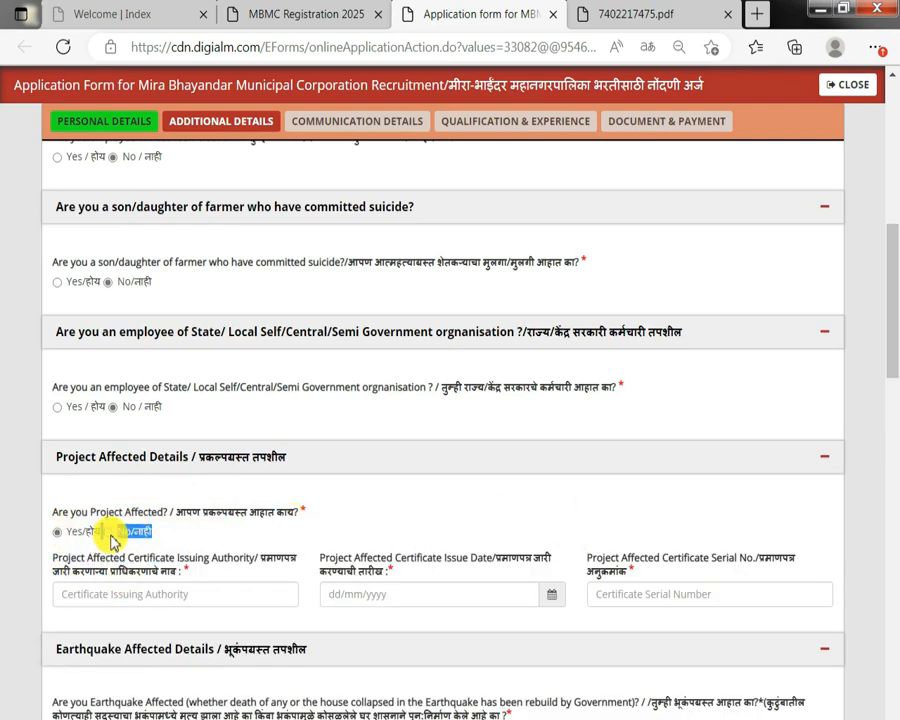
pyautogui.click(108, 532)
pyautogui.scroll(-1, 110, 530)
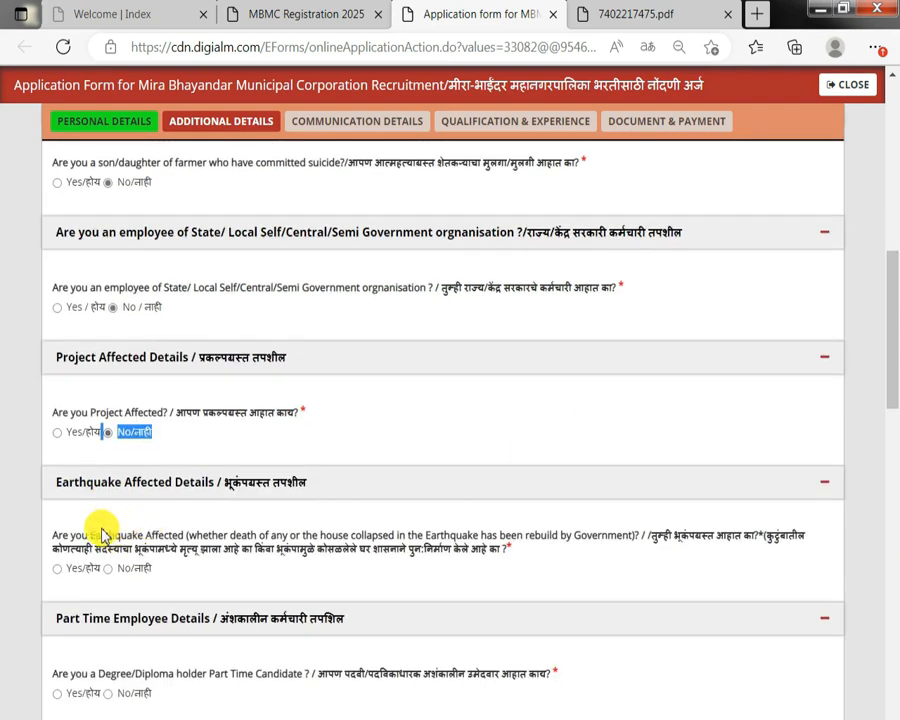
pyautogui.moveTo(103, 533); pyautogui.dragTo(268, 536)
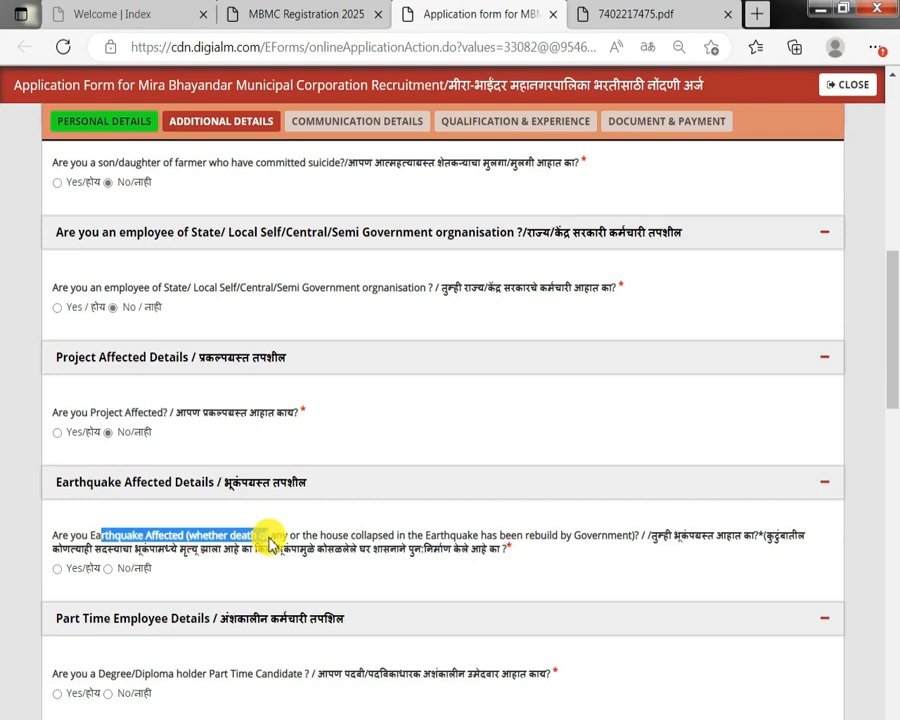
pyautogui.click(74, 571)
pyautogui.moveTo(84, 597); pyautogui.dragTo(390, 595)
pyautogui.click(143, 569)
pyautogui.click(141, 568)
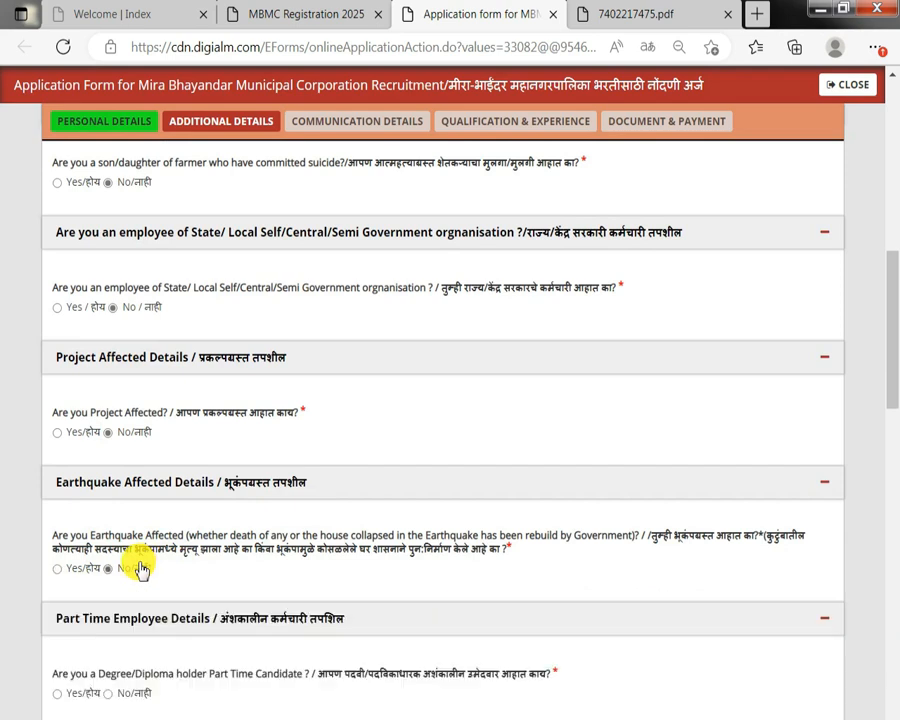
# Answer No to being a degree/diploma holder part-time candidate.
pyautogui.scroll(-2, 138, 568)
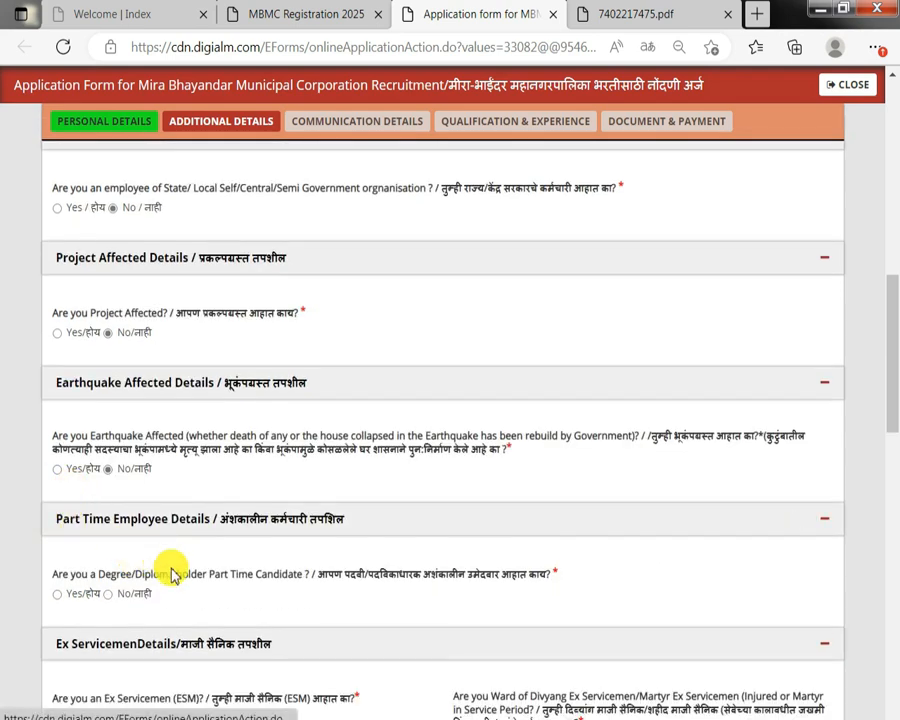
pyautogui.moveTo(52, 574); pyautogui.dragTo(262, 574)
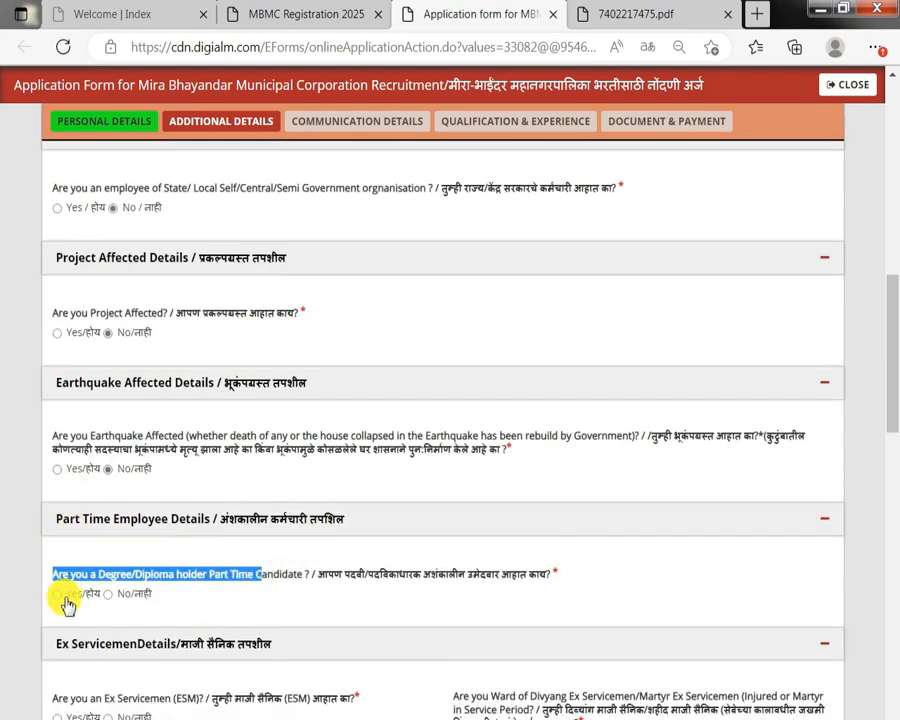
pyautogui.click(57, 594)
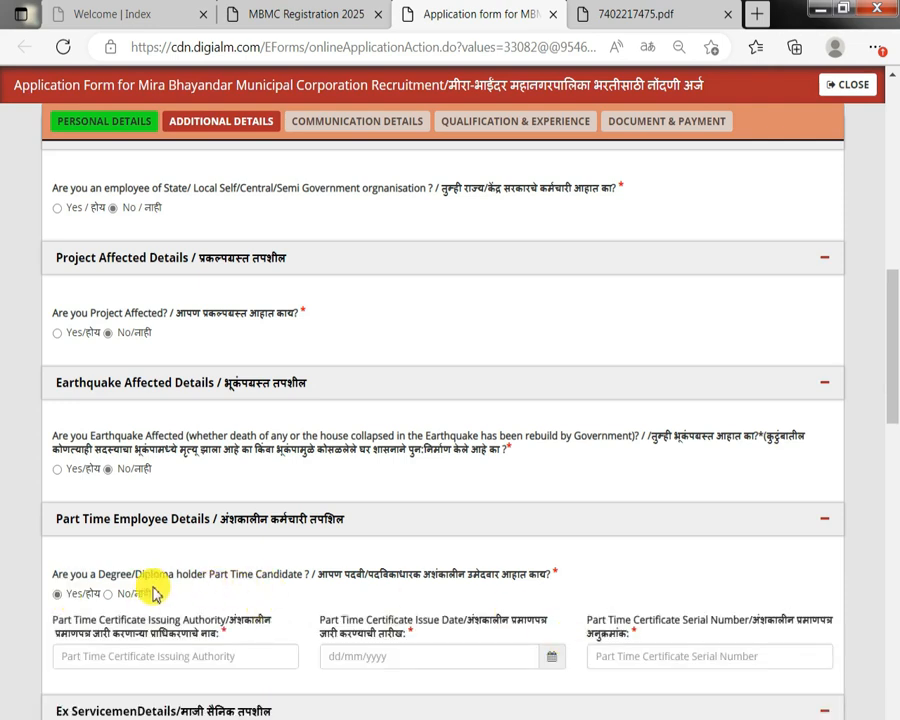
pyautogui.click(108, 594)
# Answer No to being an ex-serviceman and No to being a ward of a divyang or martyr ex-serviceman.
pyautogui.scroll(-2, 145, 590)
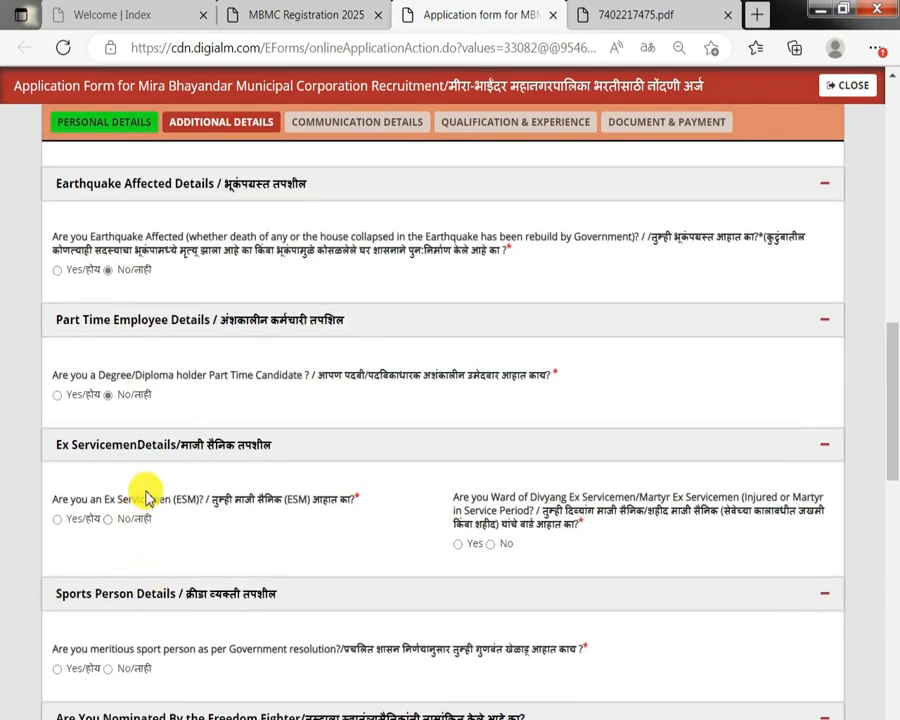
pyautogui.moveTo(100, 500); pyautogui.dragTo(231, 500)
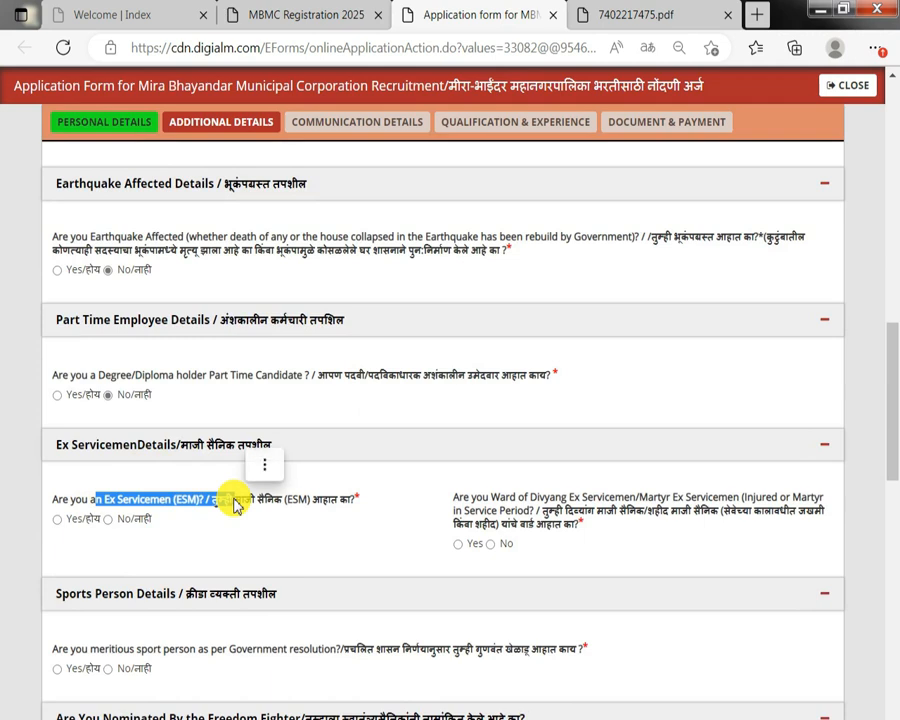
pyautogui.click(50, 521)
pyautogui.click(62, 522)
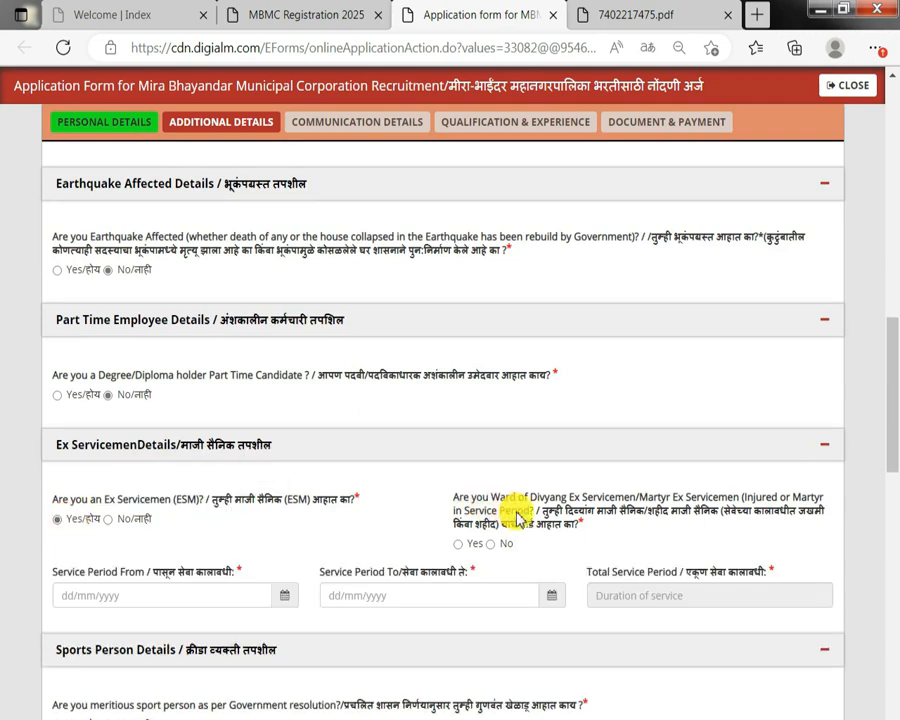
pyautogui.moveTo(524, 512); pyautogui.dragTo(604, 522)
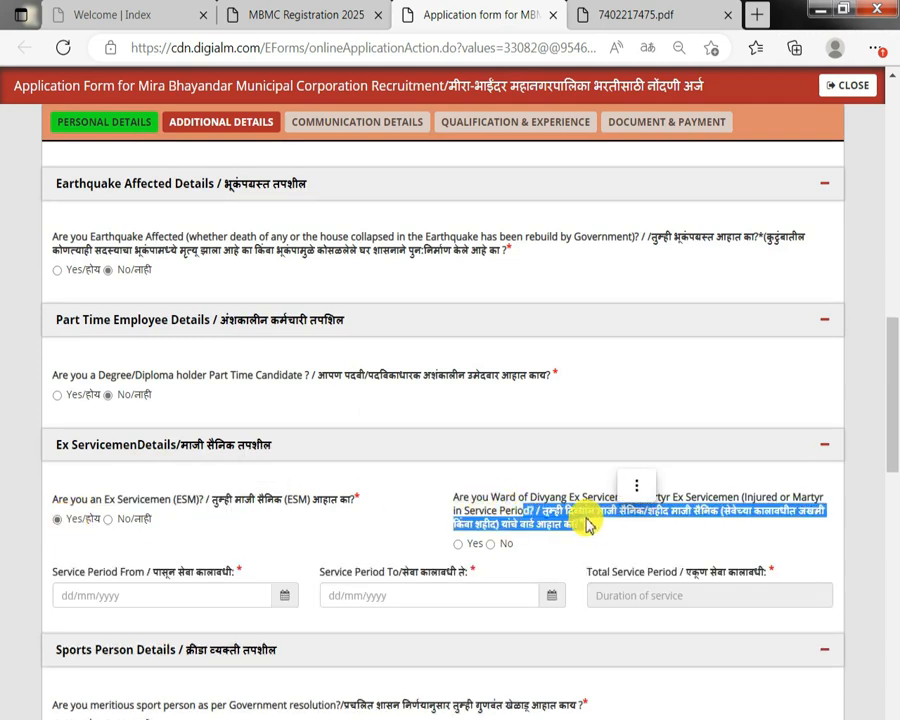
pyautogui.click(468, 545)
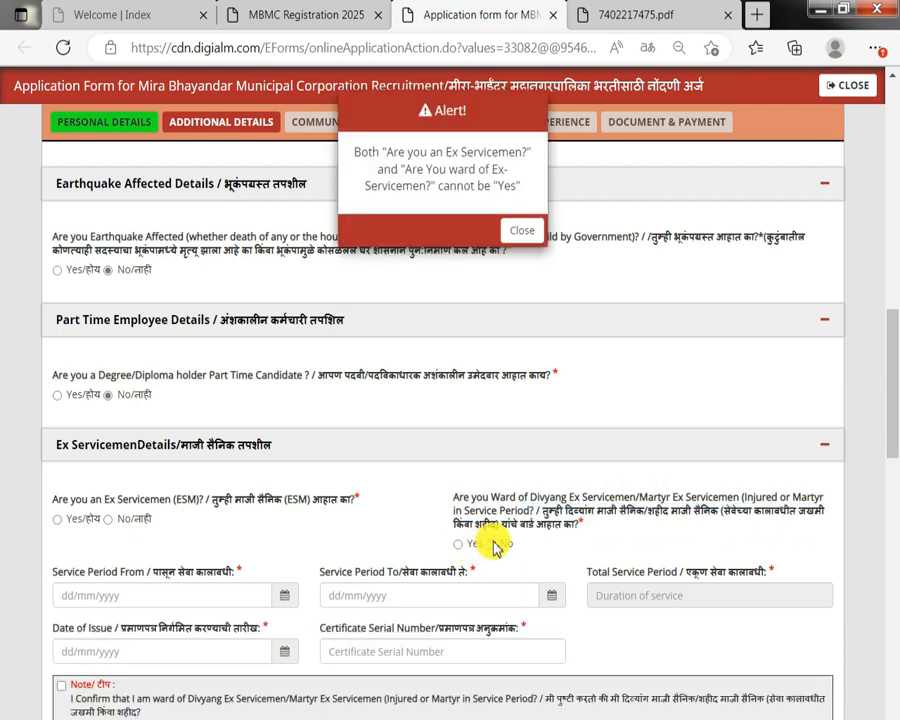
pyautogui.click(520, 231)
pyautogui.click(494, 546)
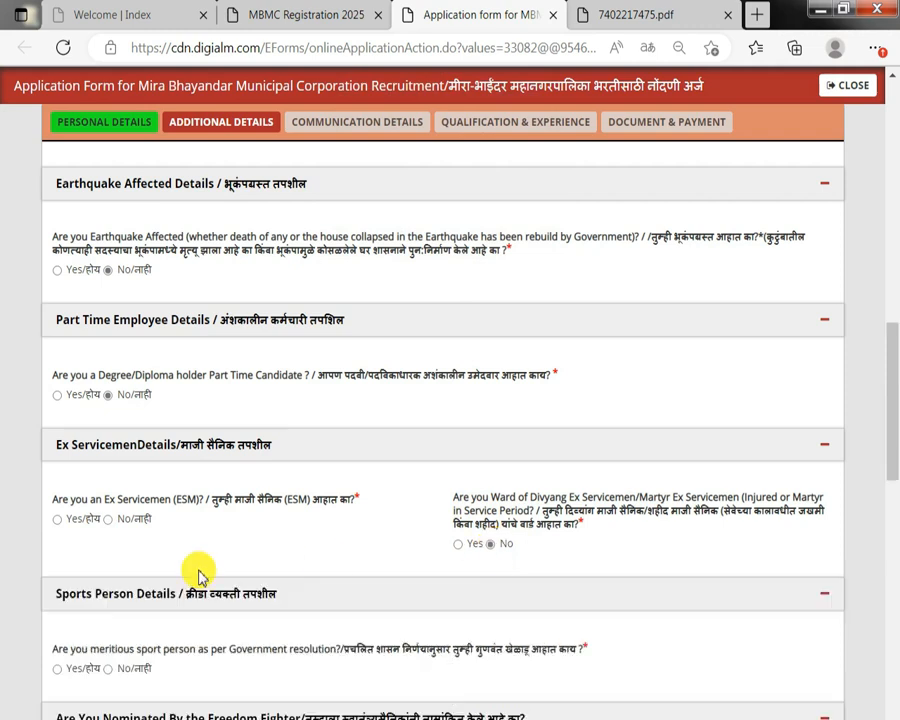
pyautogui.click(62, 521)
pyautogui.moveTo(54, 573); pyautogui.dragTo(216, 577)
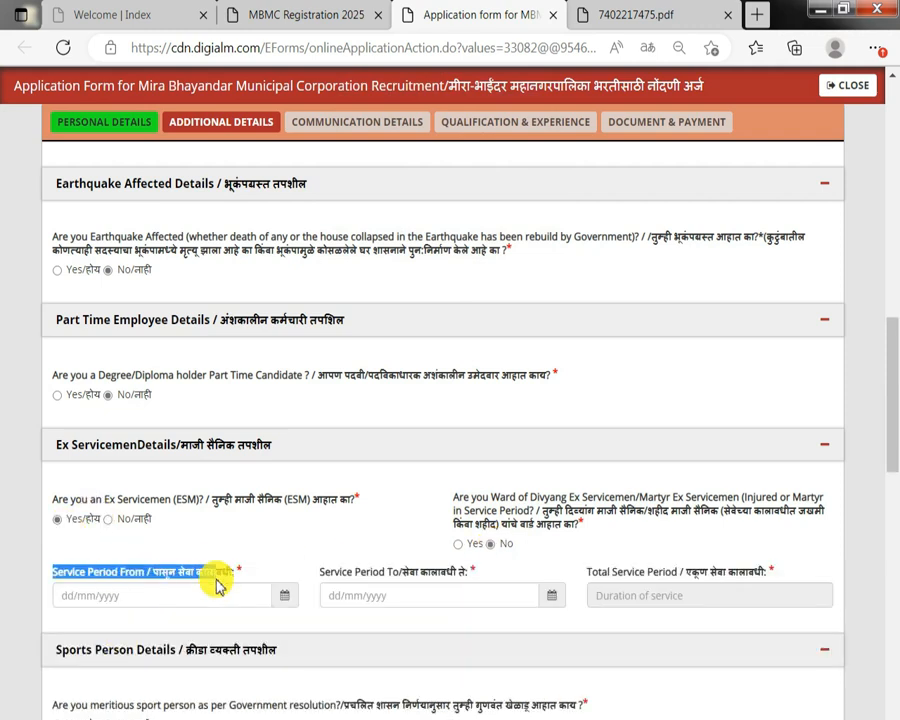
pyautogui.moveTo(361, 574); pyautogui.dragTo(481, 577)
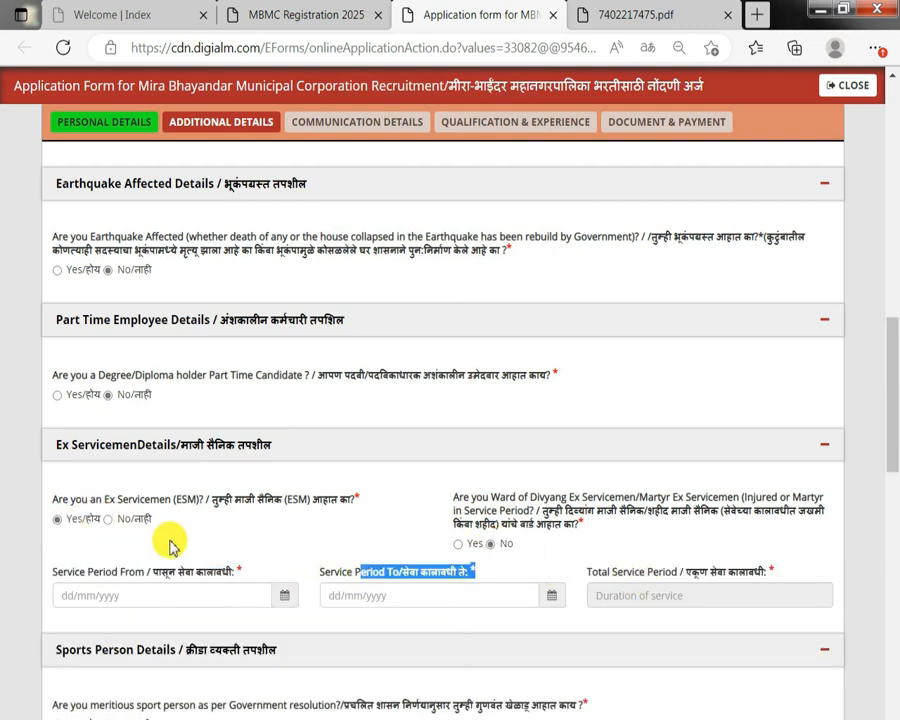
pyautogui.click(112, 521)
# Answer Yes to being a meritorious sports person and Yes to having submitted sports certificates for verification.
pyautogui.scroll(-2, 120, 526)
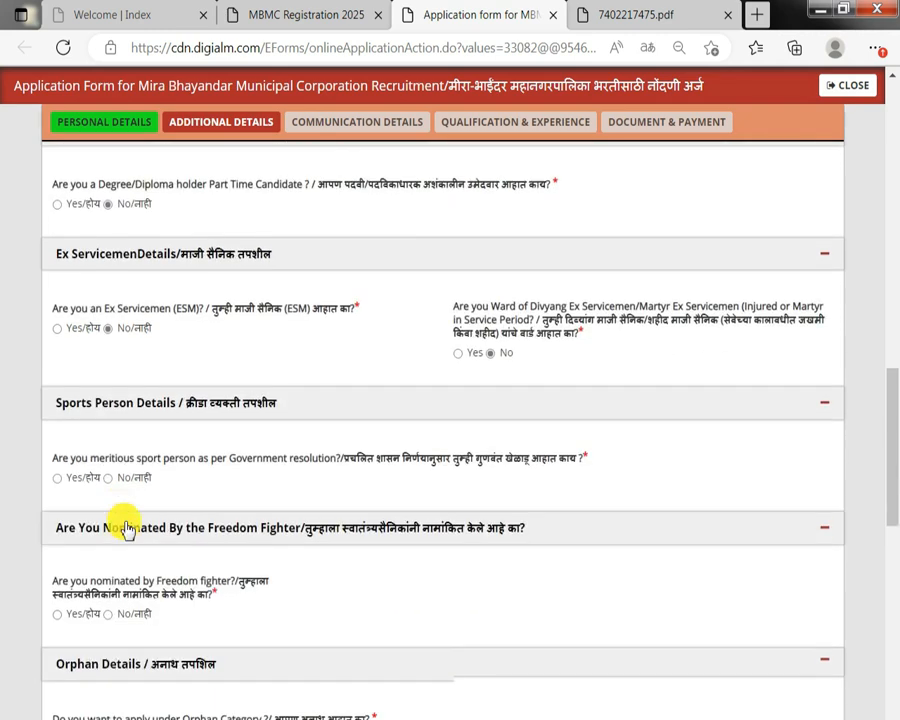
pyautogui.tripleClick(209, 455)
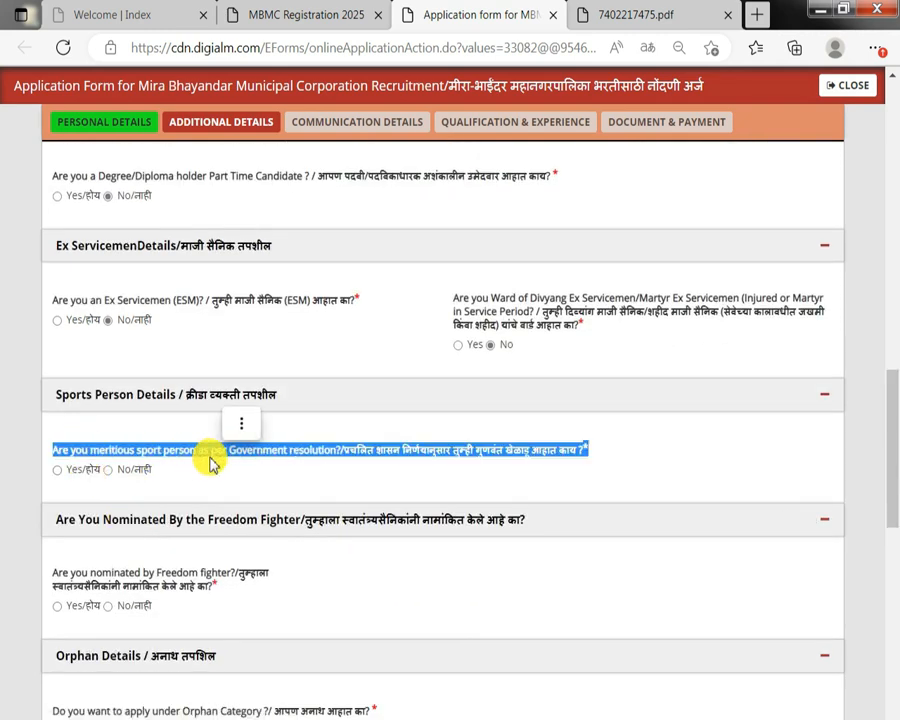
pyautogui.click(57, 469)
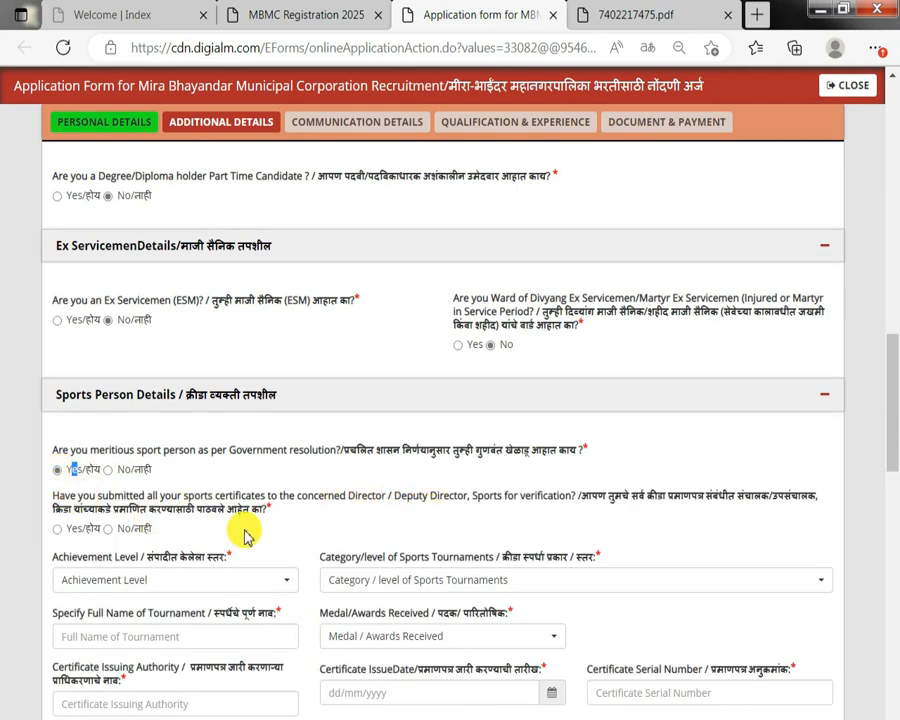
pyautogui.moveTo(150, 510); pyautogui.dragTo(257, 510)
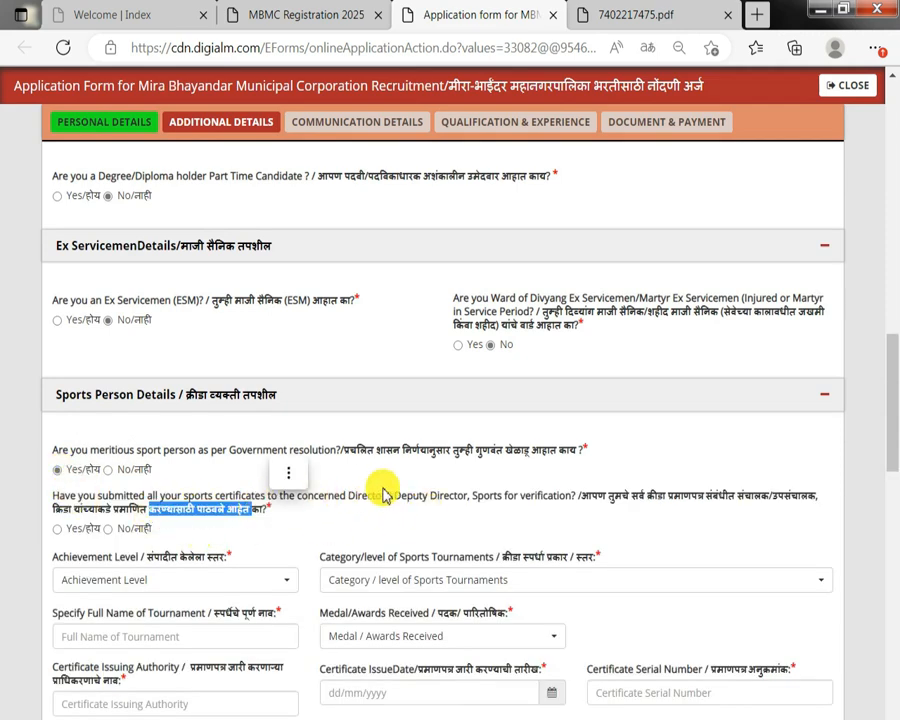
pyautogui.click(66, 535)
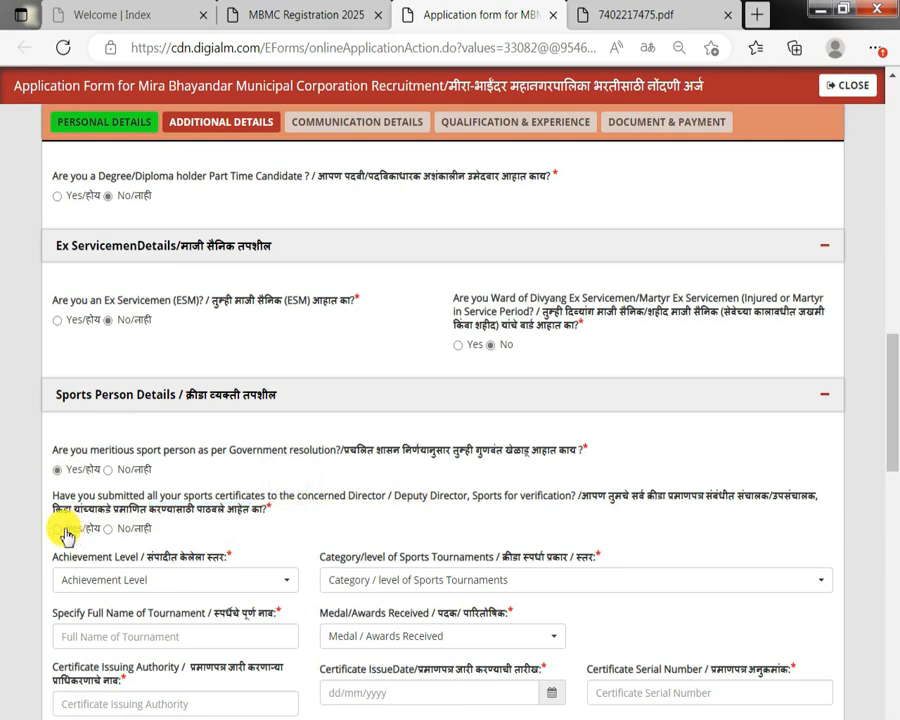
# Choose State Level achievement, Senior State Championship/Inter District Senior Championship category, and Gold Medal - 1st as the award.
pyautogui.click(130, 590)
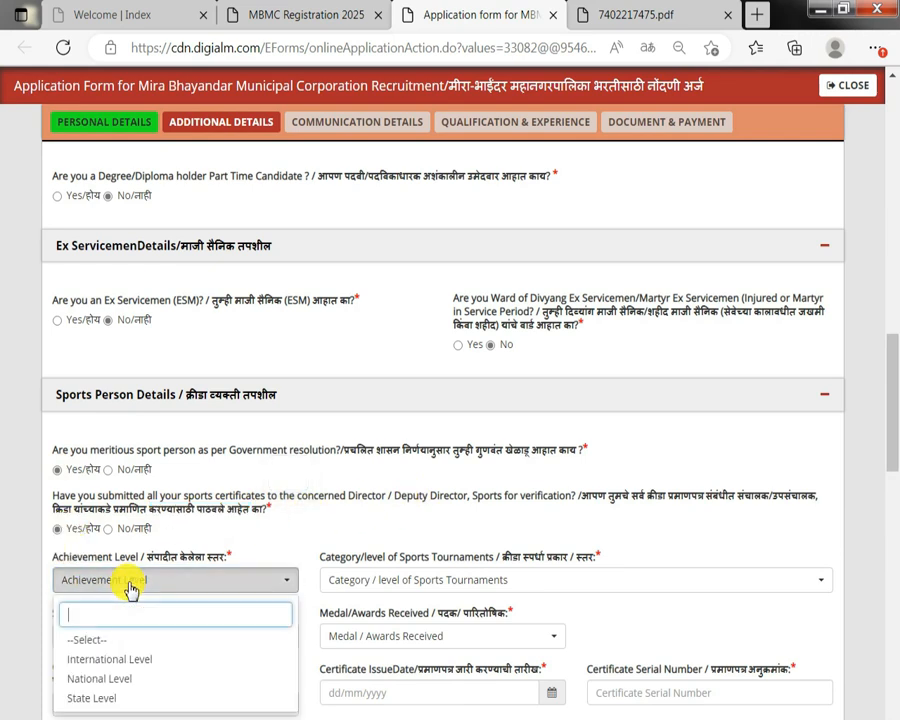
pyautogui.click(102, 698)
pyautogui.moveTo(372, 556); pyautogui.dragTo(442, 588)
pyautogui.click(442, 588)
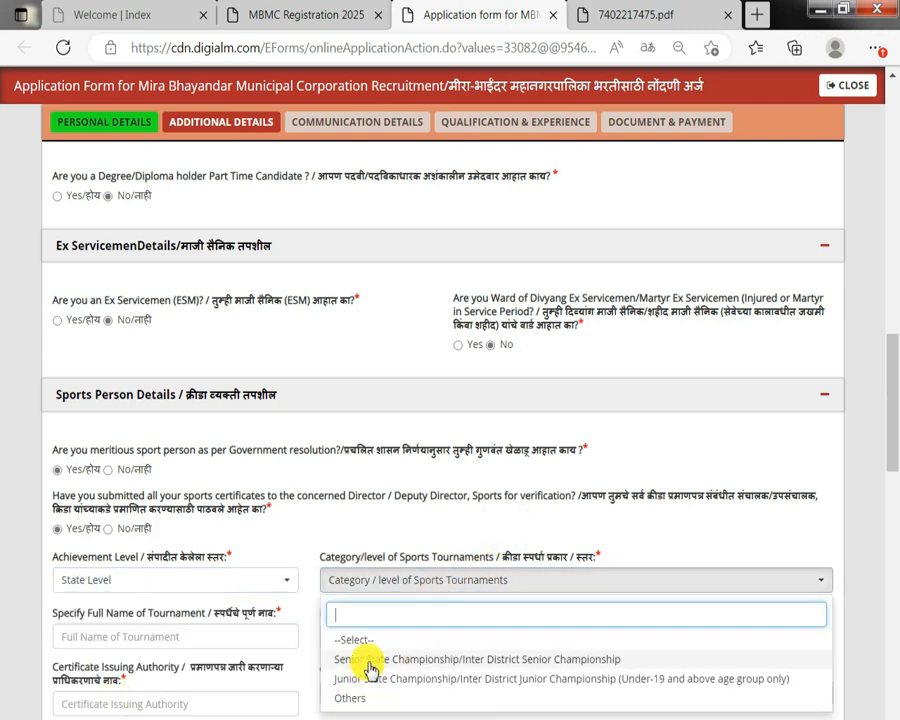
pyautogui.click(338, 648)
pyautogui.moveTo(101, 611); pyautogui.dragTo(206, 622)
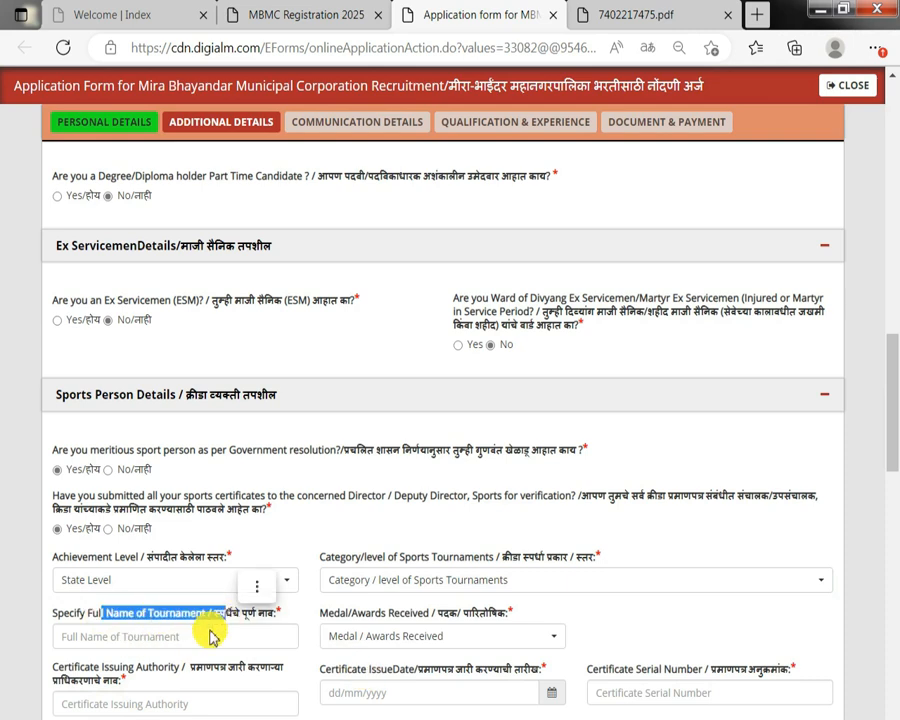
pyautogui.click(340, 636)
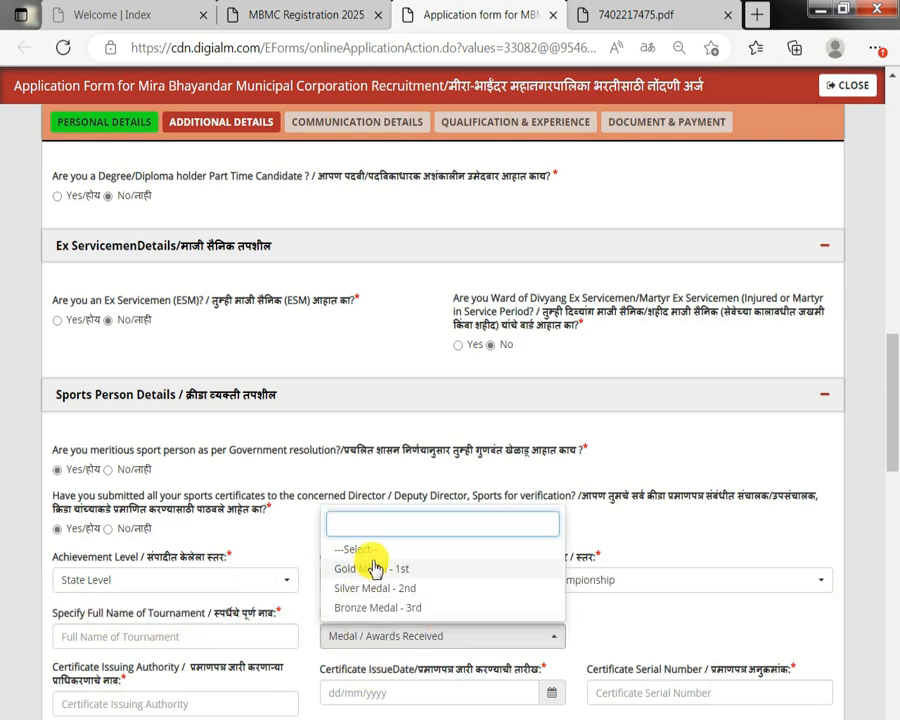
pyautogui.click(370, 569)
# Examine the sports certificate issuing authority, issue date, serial number and receipt number fields.
pyautogui.scroll(-1, 368, 577)
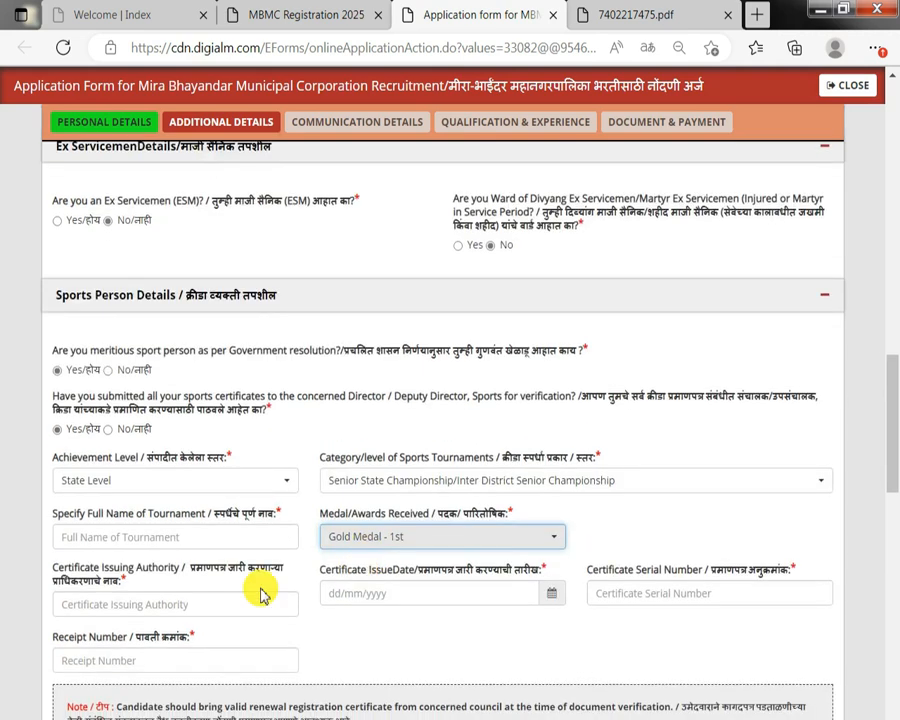
pyautogui.moveTo(78, 568); pyautogui.dragTo(146, 593)
pyautogui.moveTo(420, 569); pyautogui.dragTo(810, 563)
pyautogui.click(791, 572)
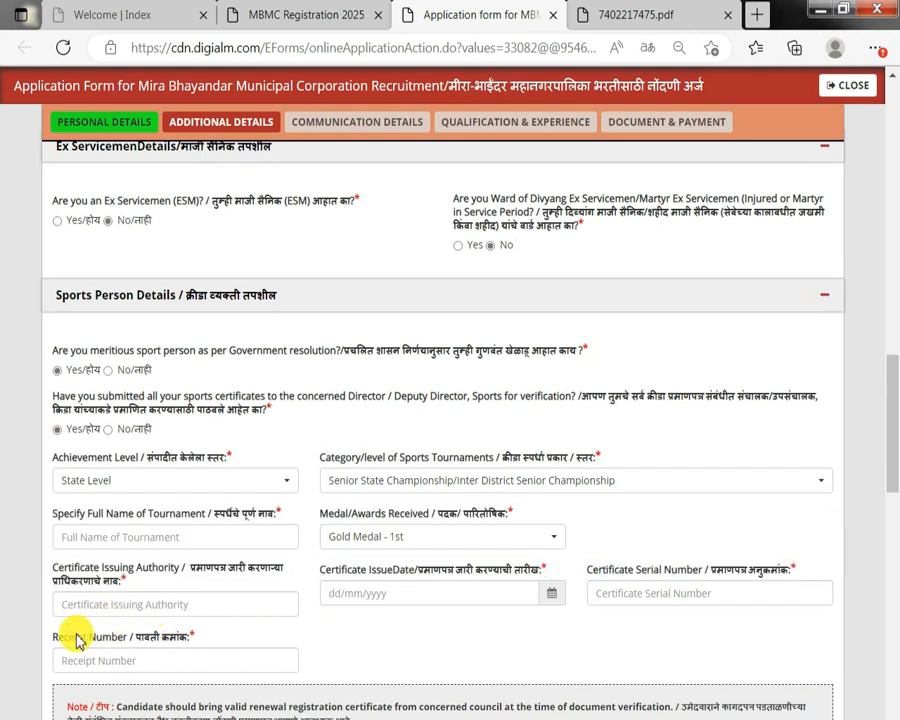
pyautogui.click(128, 656)
pyautogui.scroll(-1, 128, 653)
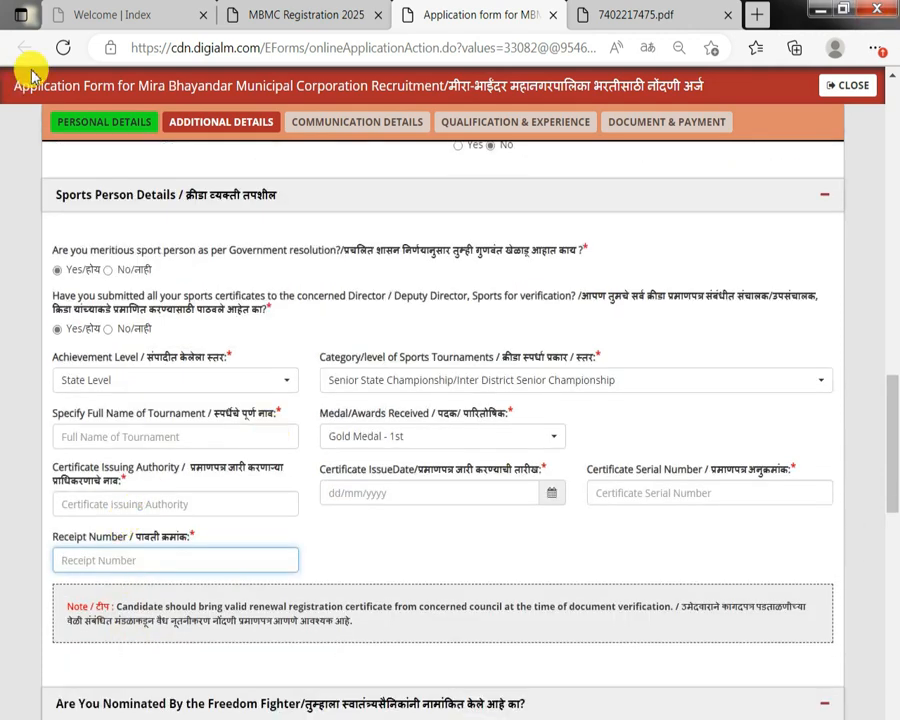
# Answer No to being a meritorious sports person and No to being nominated by a freedom fighter.
pyautogui.click(117, 273)
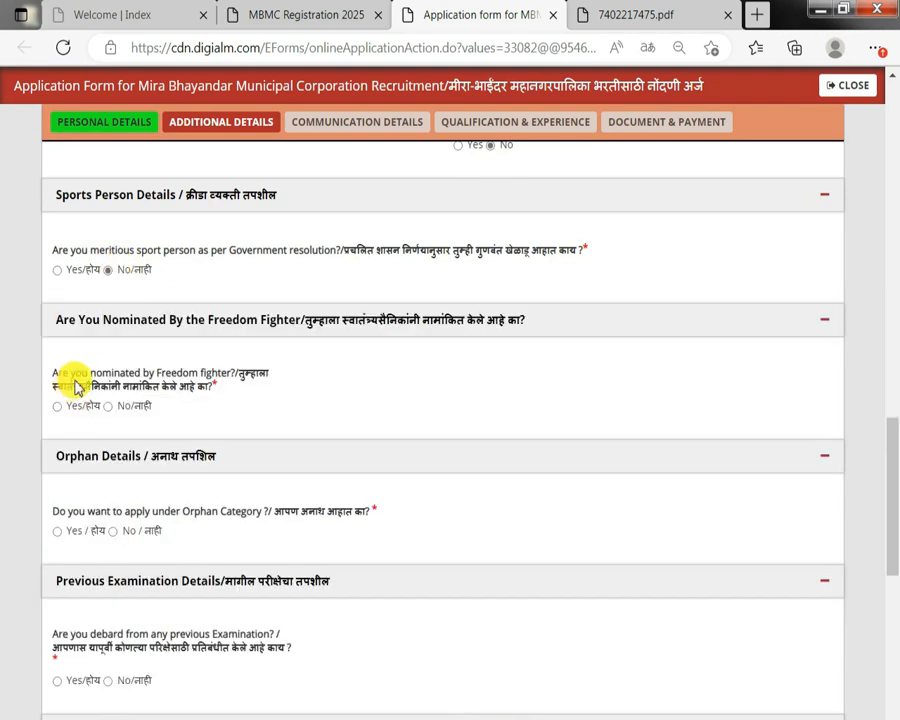
pyautogui.moveTo(75, 384); pyautogui.dragTo(198, 373)
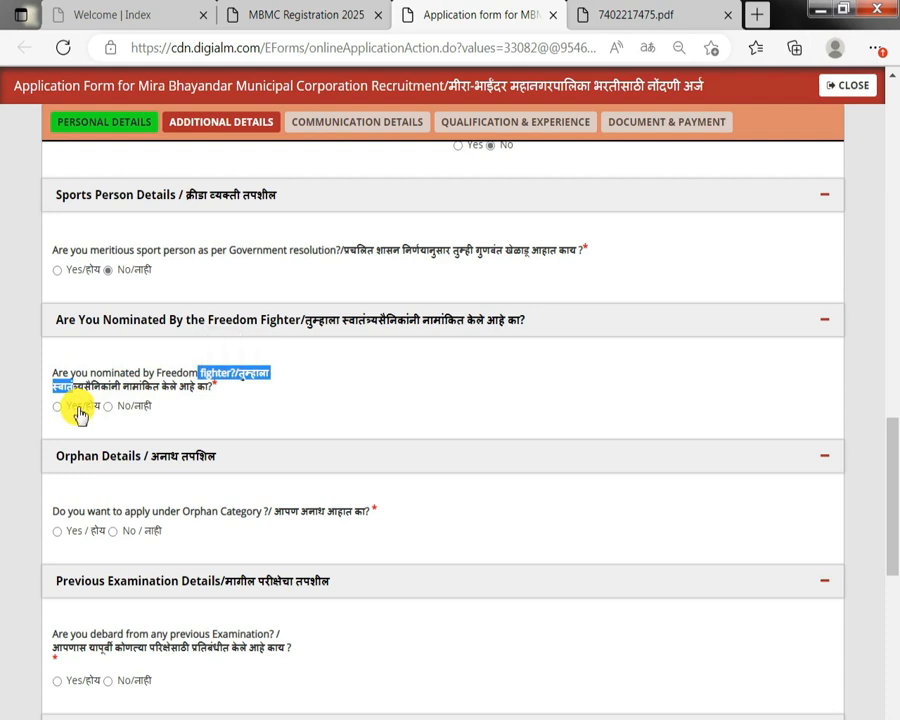
pyautogui.click(79, 410)
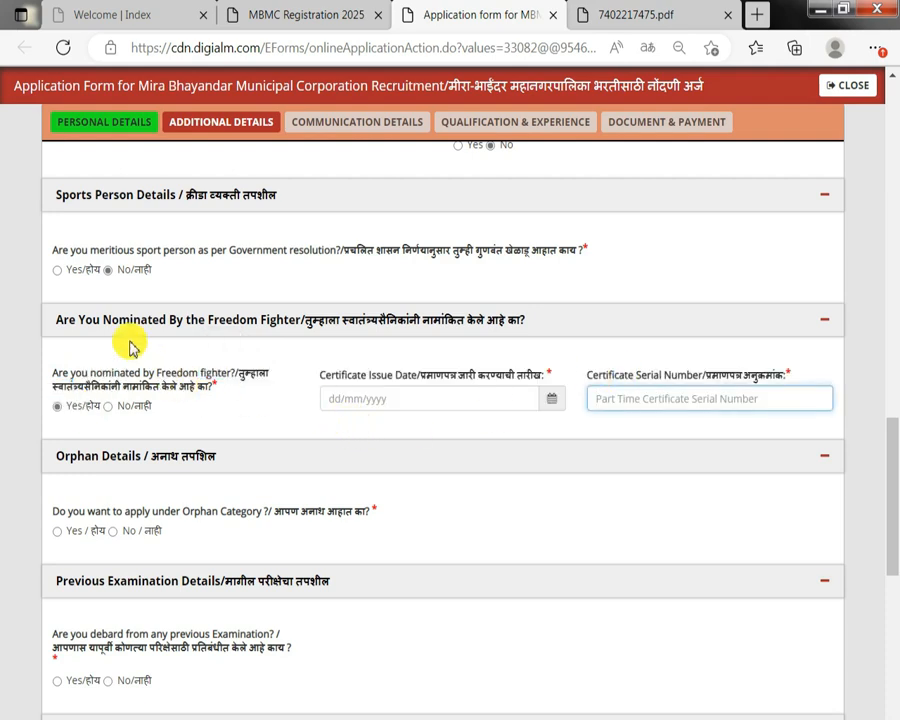
pyautogui.doubleClick(123, 410)
# Answer No to applying under the orphan category and No to being debarred from any previous examination.
pyautogui.moveTo(182, 512); pyautogui.dragTo(269, 512)
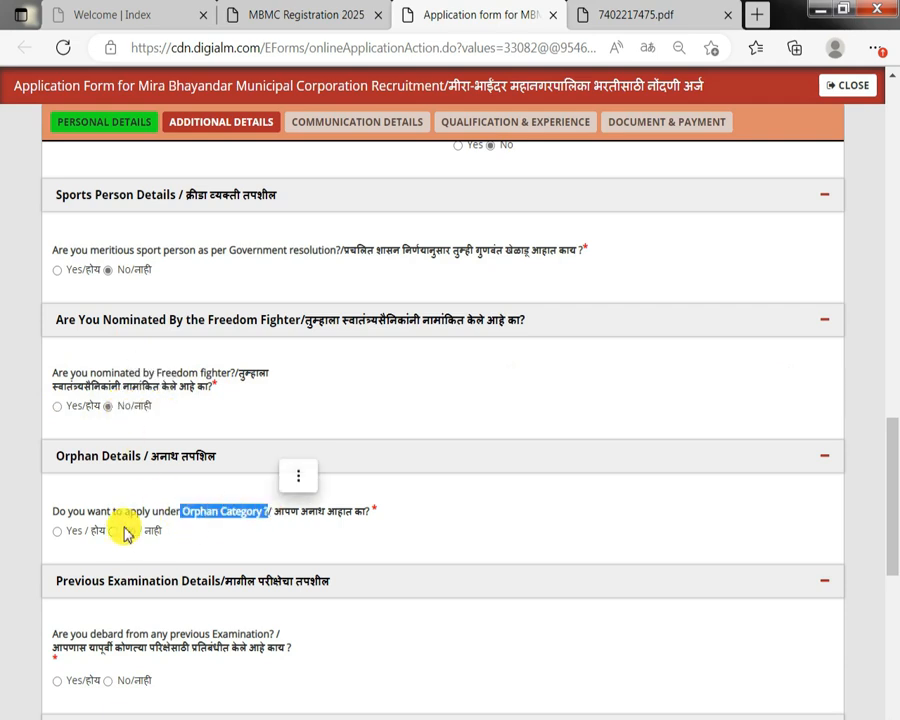
pyautogui.click(60, 534)
pyautogui.moveTo(194, 560); pyautogui.dragTo(426, 566)
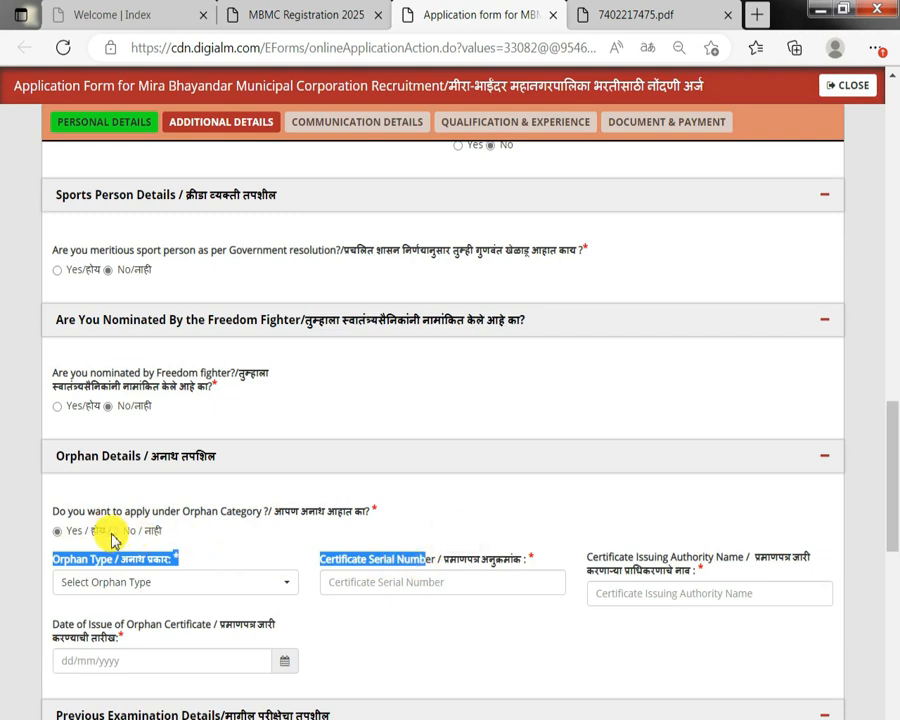
pyautogui.click(111, 531)
pyautogui.scroll(-1, 108, 535)
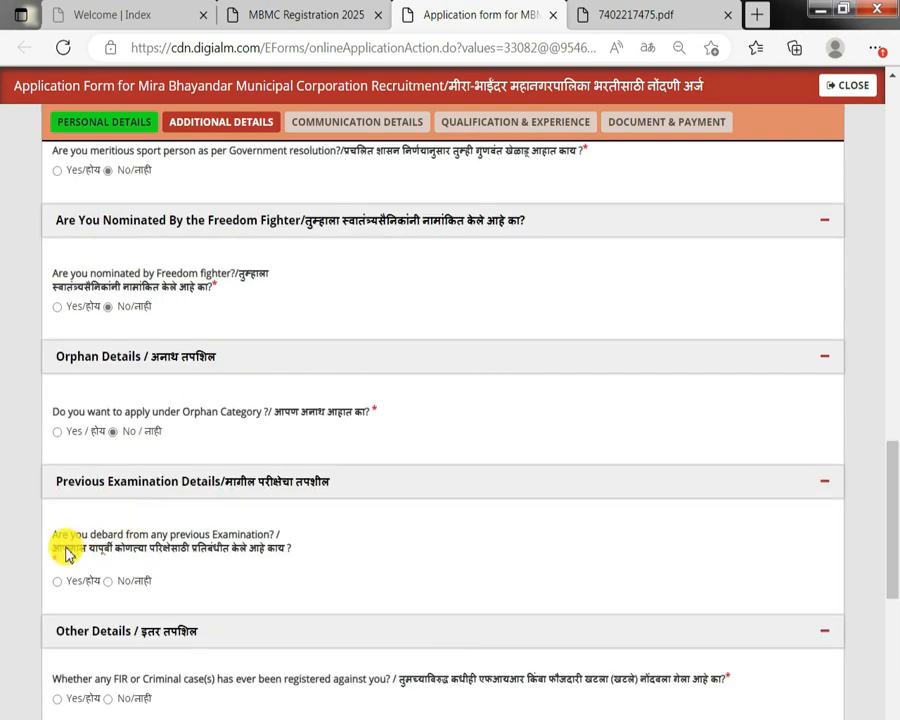
pyautogui.moveTo(67, 553); pyautogui.dragTo(178, 558)
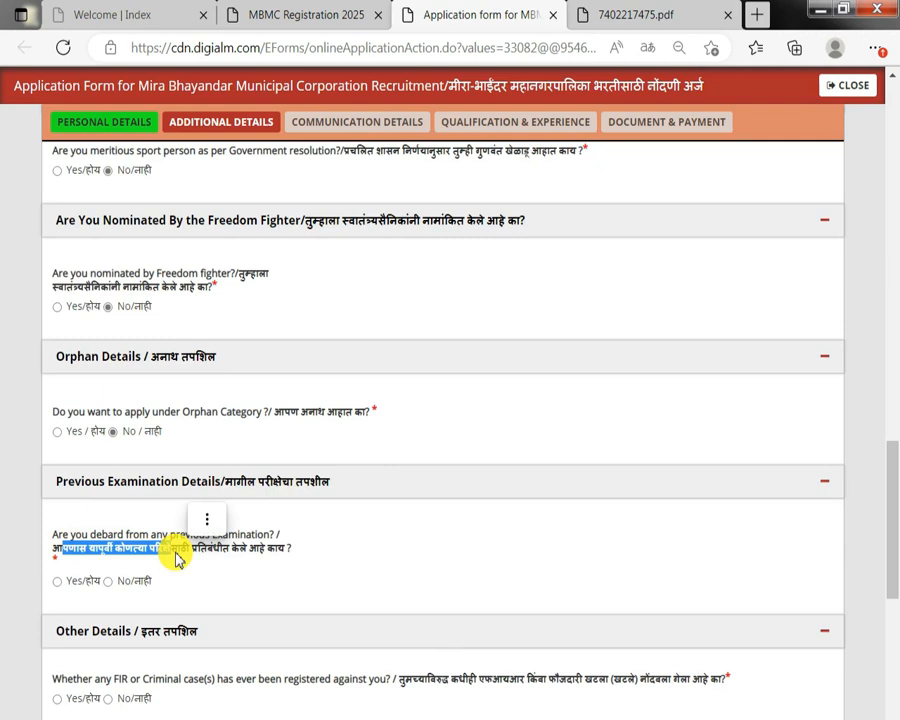
pyautogui.click(58, 582)
pyautogui.moveTo(376, 537); pyautogui.dragTo(322, 542)
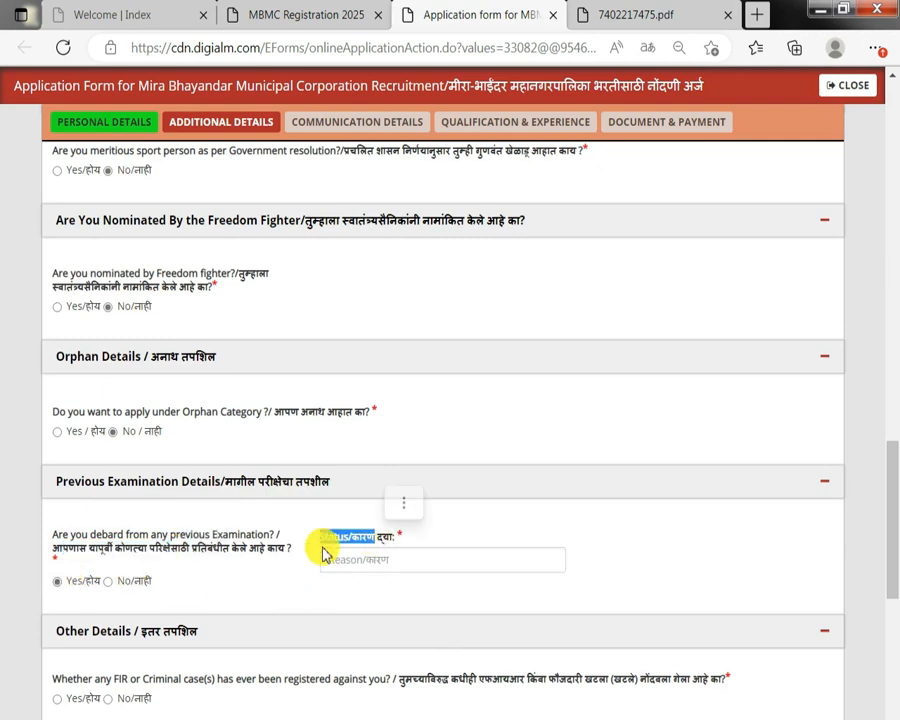
pyautogui.click(136, 584)
# Answer No to the criminal case and enquiry questions in Other Details, then save the additional details.
pyautogui.scroll(-2, 134, 578)
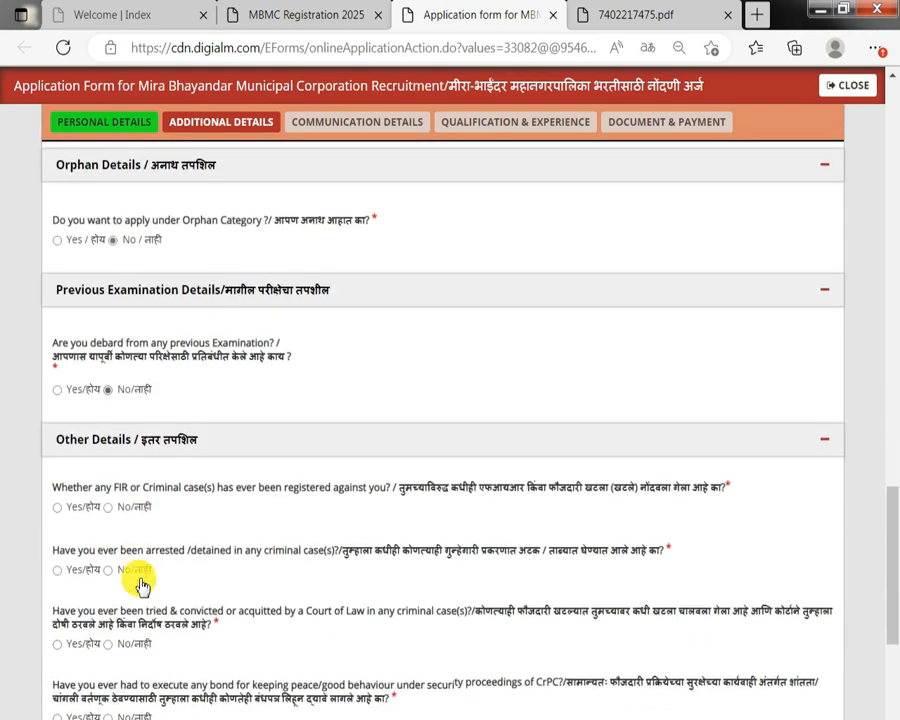
pyautogui.scroll(-1, 153, 570)
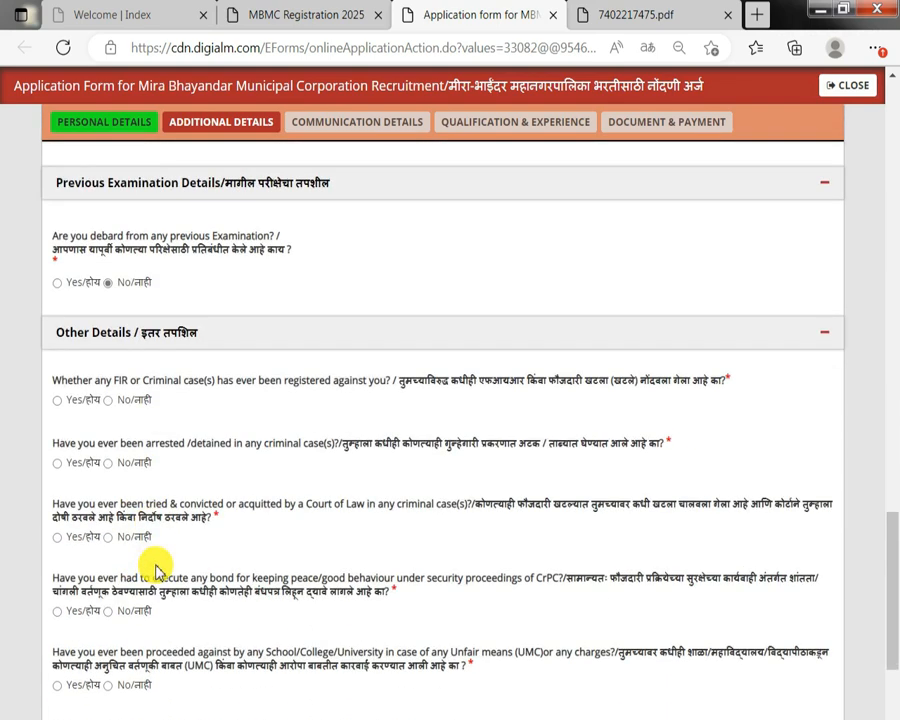
pyautogui.click(132, 401)
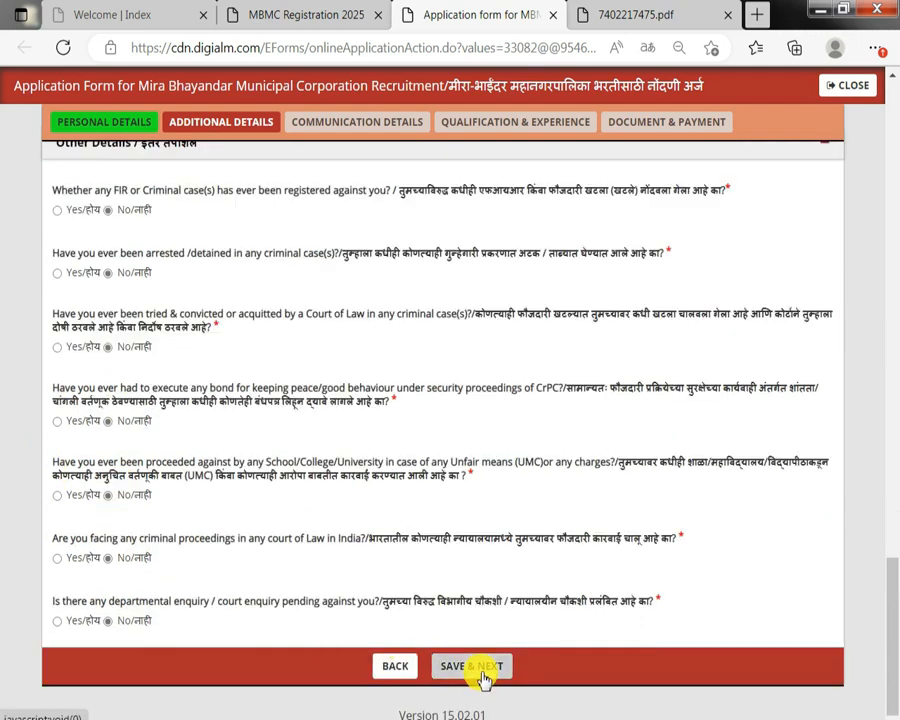
pyautogui.click(483, 667)
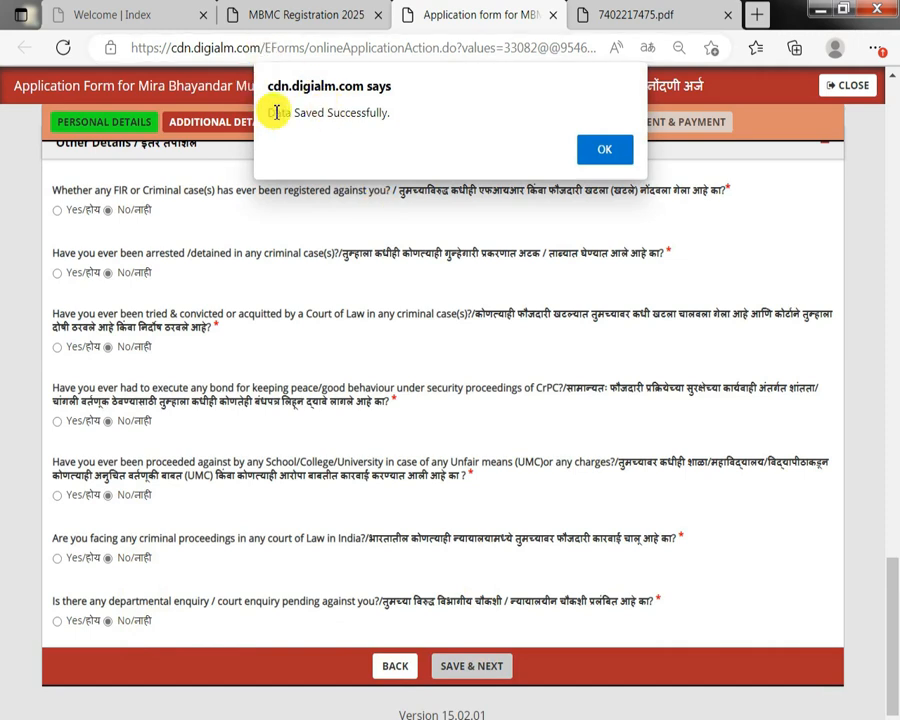
pyautogui.moveTo(276, 112); pyautogui.dragTo(546, 151)
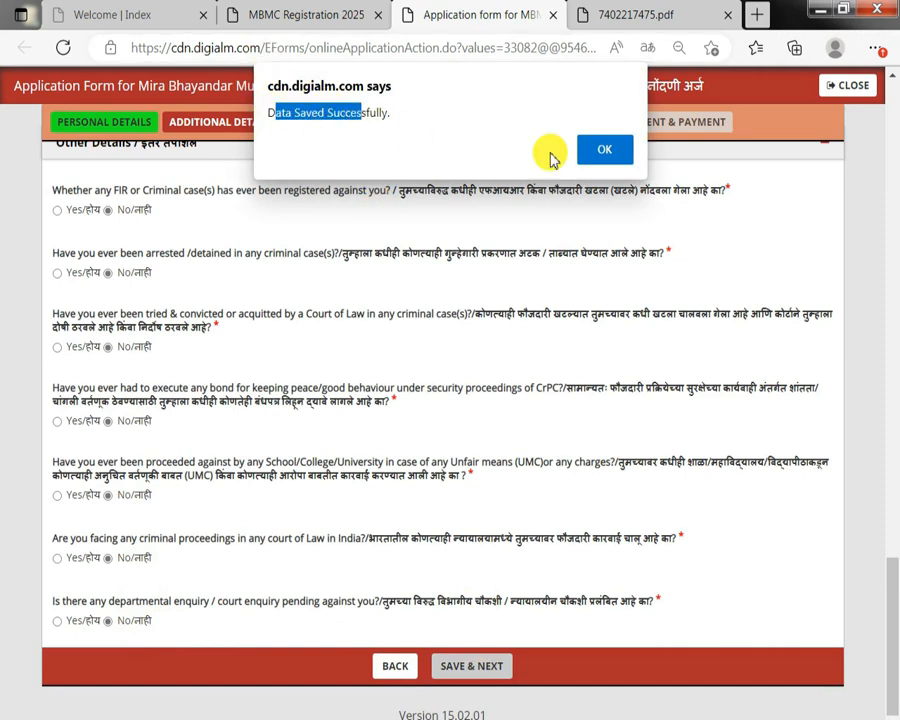
pyautogui.click(612, 152)
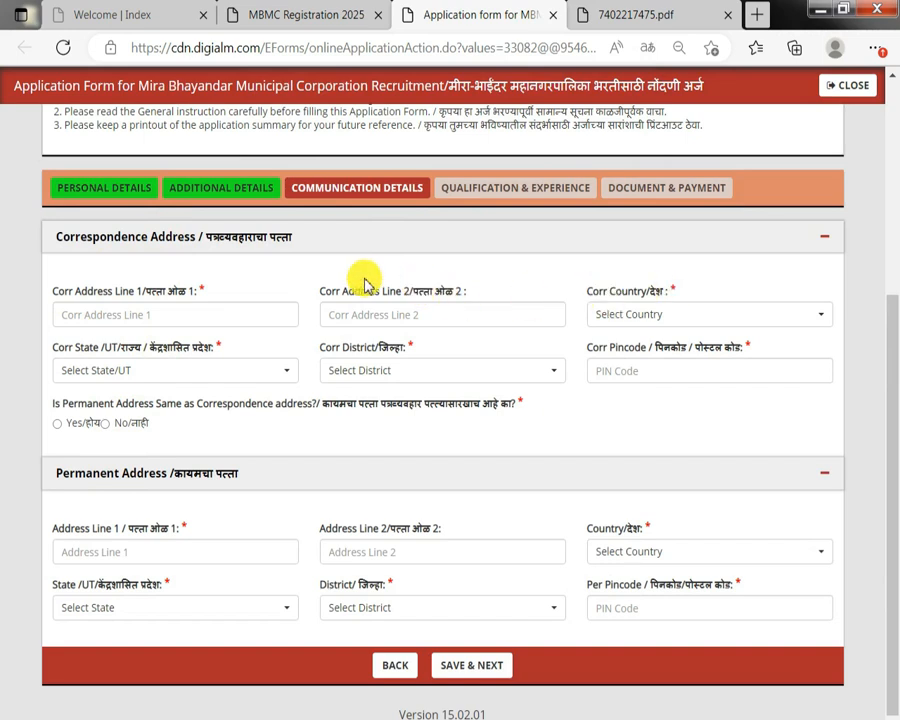
# Set the correspondence address country to India.
pyautogui.moveTo(372, 283); pyautogui.dragTo(497, 286)
pyautogui.click(497, 286)
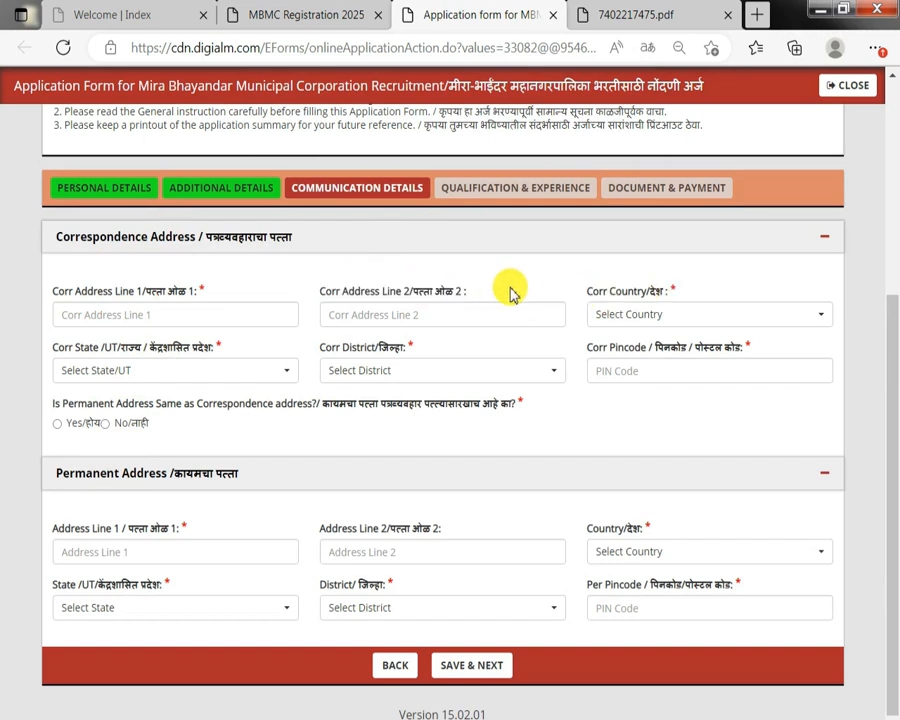
pyautogui.click(639, 314)
pyautogui.click(619, 378)
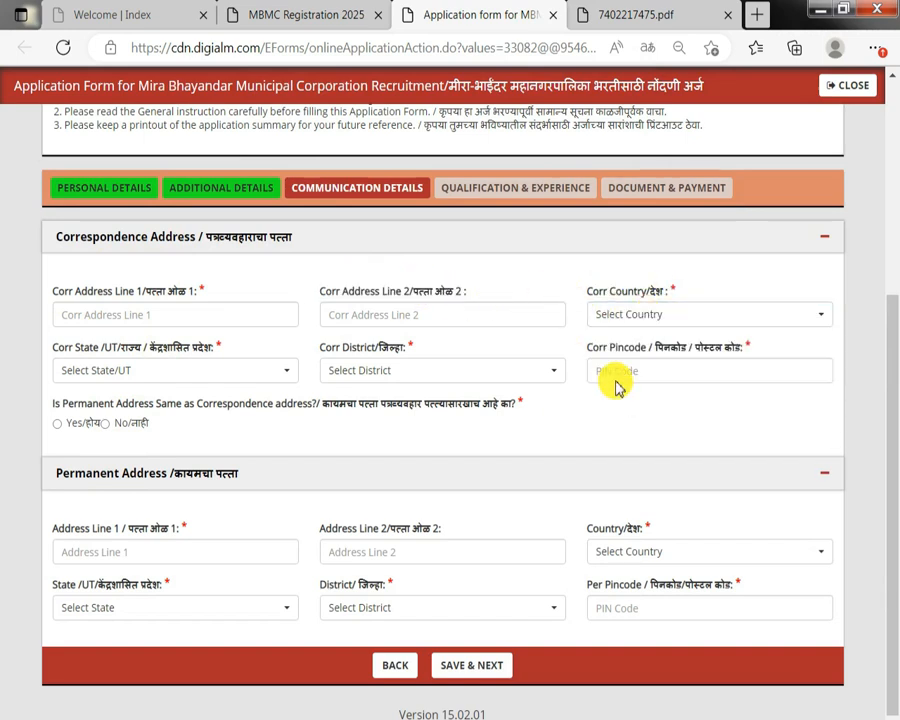
pyautogui.click(622, 313)
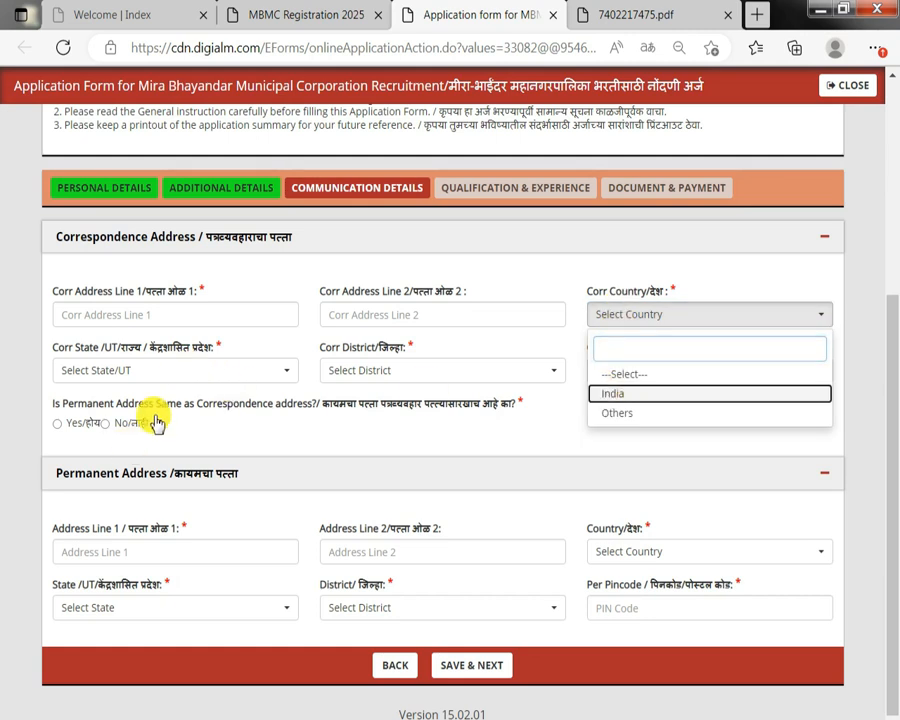
pyautogui.press('Return')
# Set the correspondence address state to Maharashtra.
pyautogui.click(160, 370)
pyautogui.scroll(-5, 158, 530)
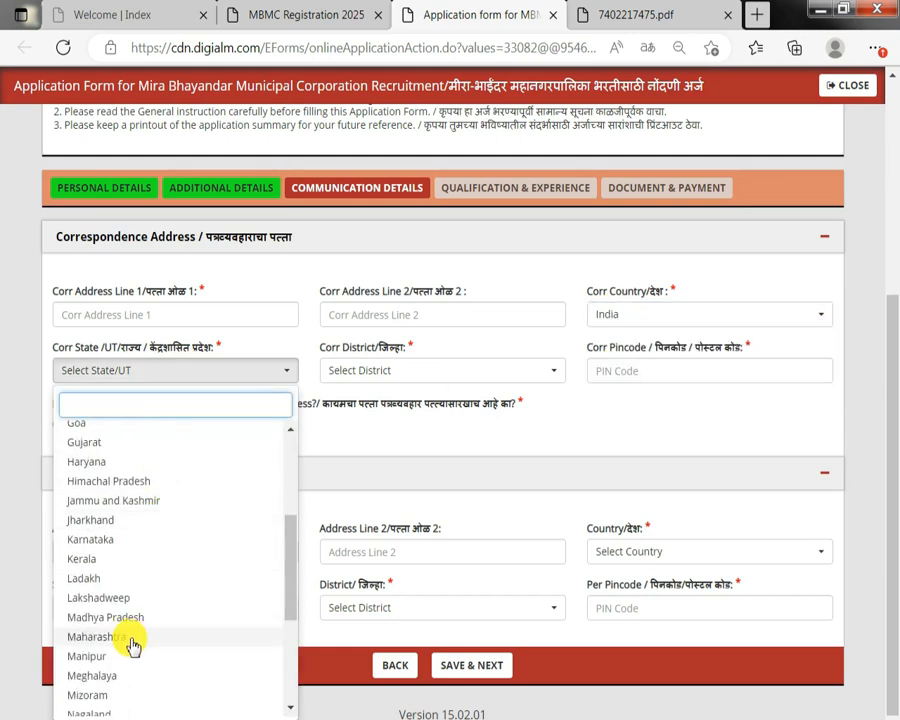
pyautogui.click(398, 370)
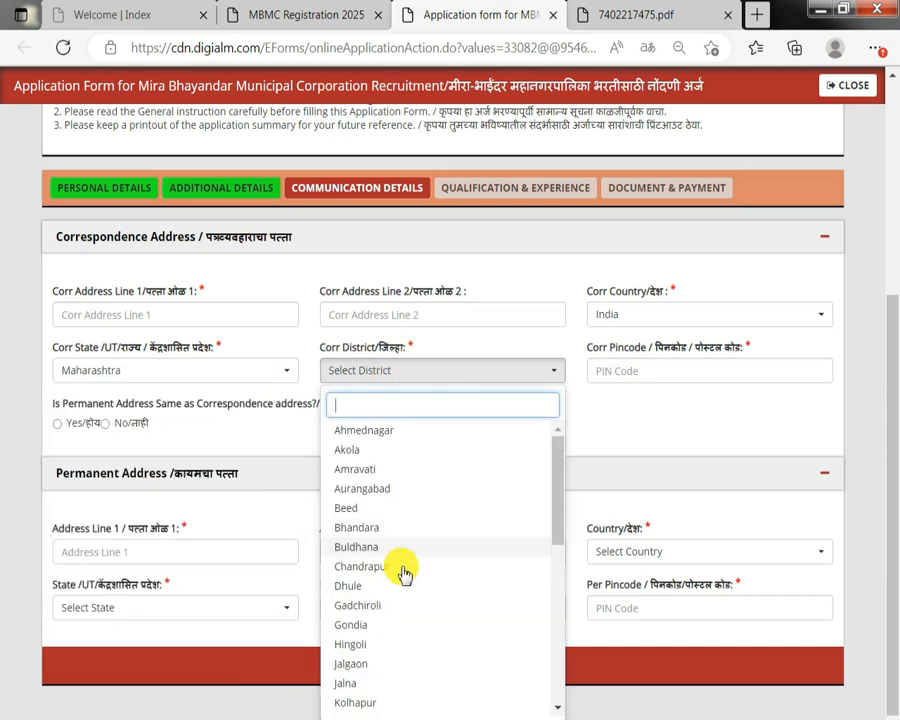
pyautogui.scroll(-2, 382, 593)
pyautogui.click(647, 422)
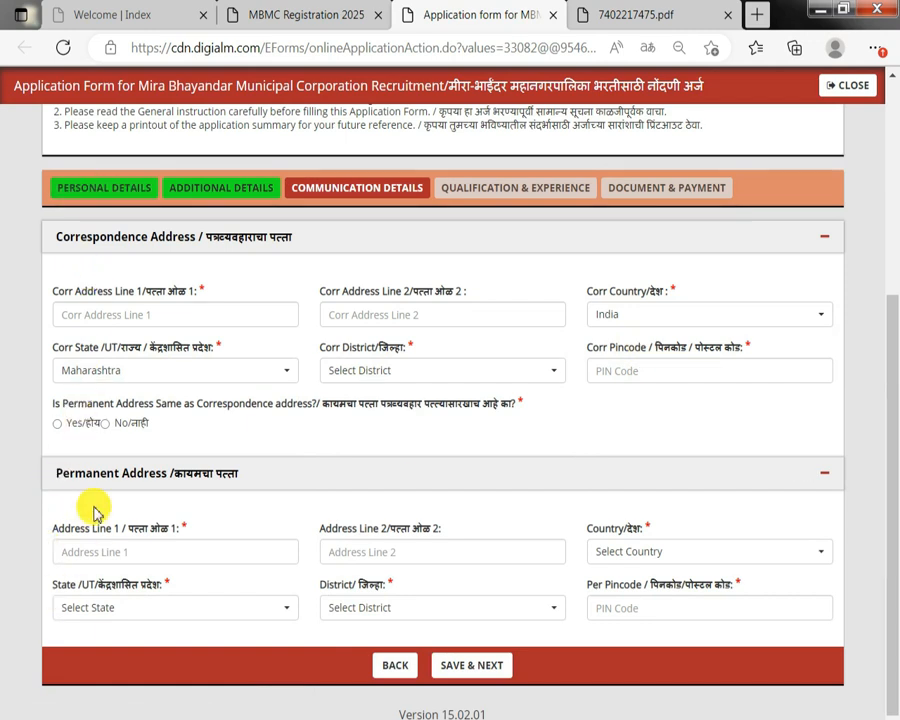
# Mark the permanent address as the same as the correspondence address and save the communication details.
pyautogui.click(57, 425)
pyautogui.click(497, 666)
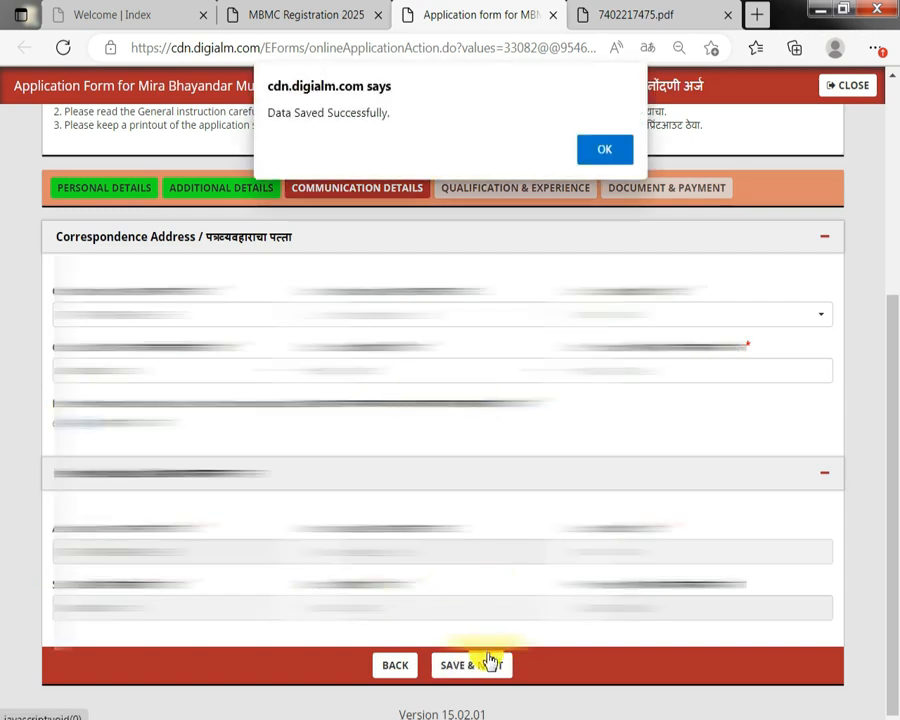
pyautogui.click(607, 150)
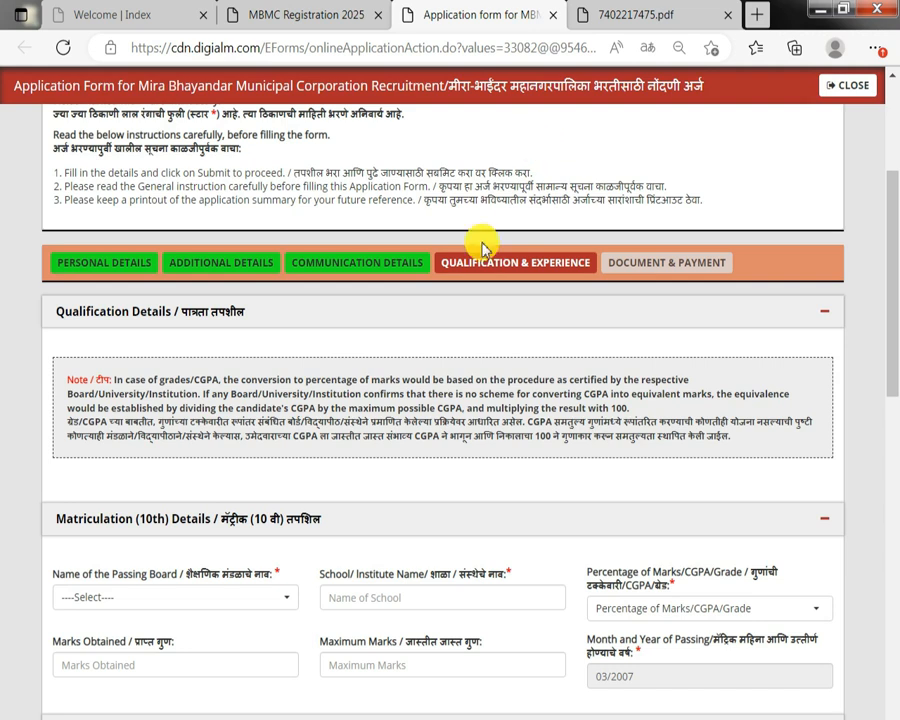
pyautogui.scroll(-2, 404, 366)
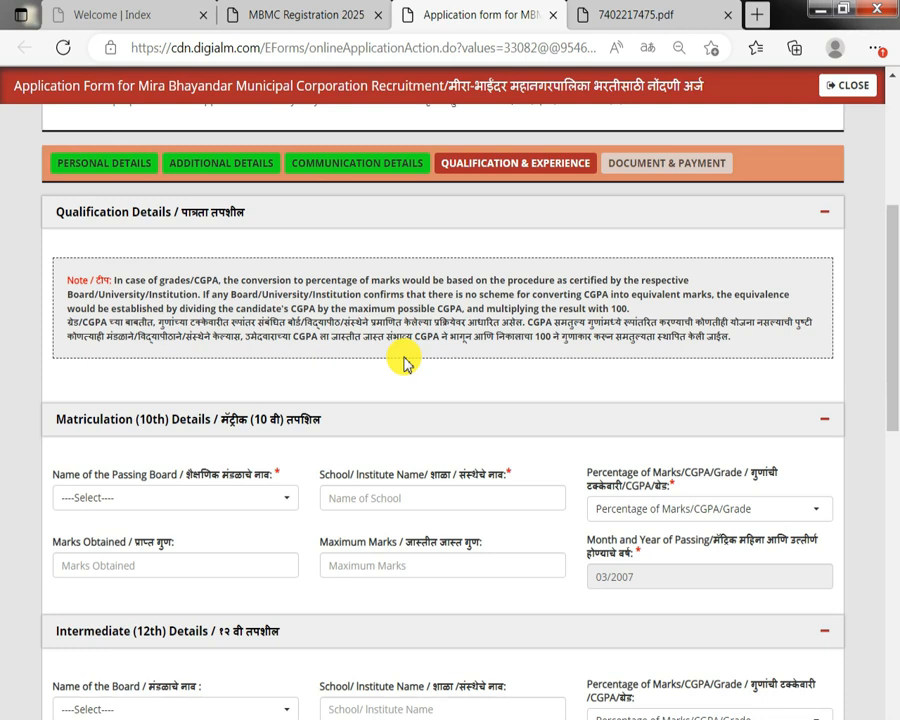
# Set the 10th passing board to Maharashtra State Secondary and Higher Secondary board and the marks type to Percentage.
pyautogui.scroll(-2, 85, 355)
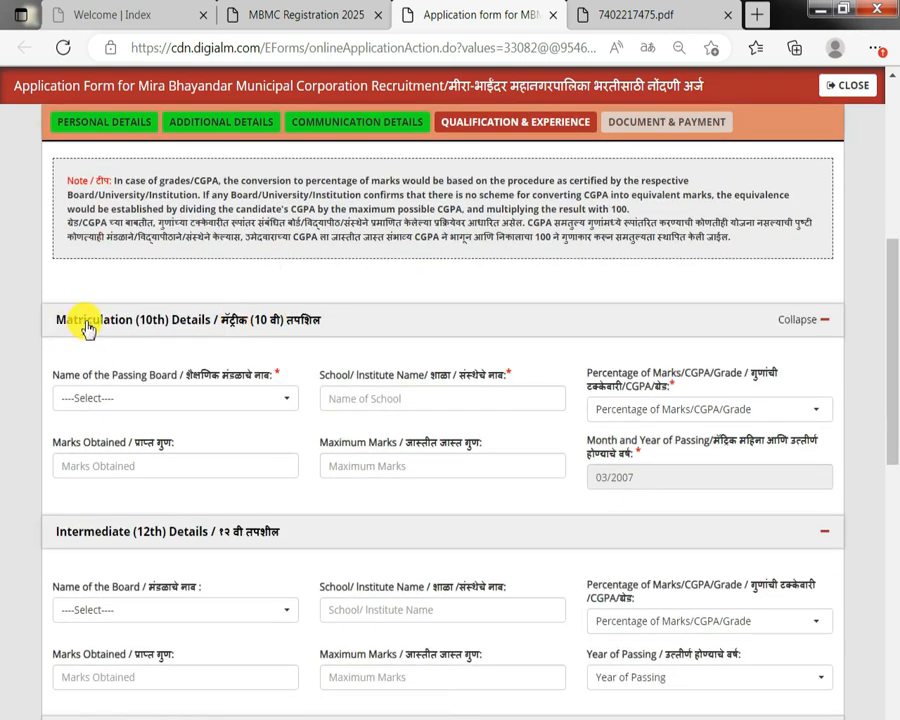
pyautogui.click(151, 399)
pyautogui.click(125, 478)
pyautogui.moveTo(348, 376); pyautogui.dragTo(453, 376)
pyautogui.click(645, 410)
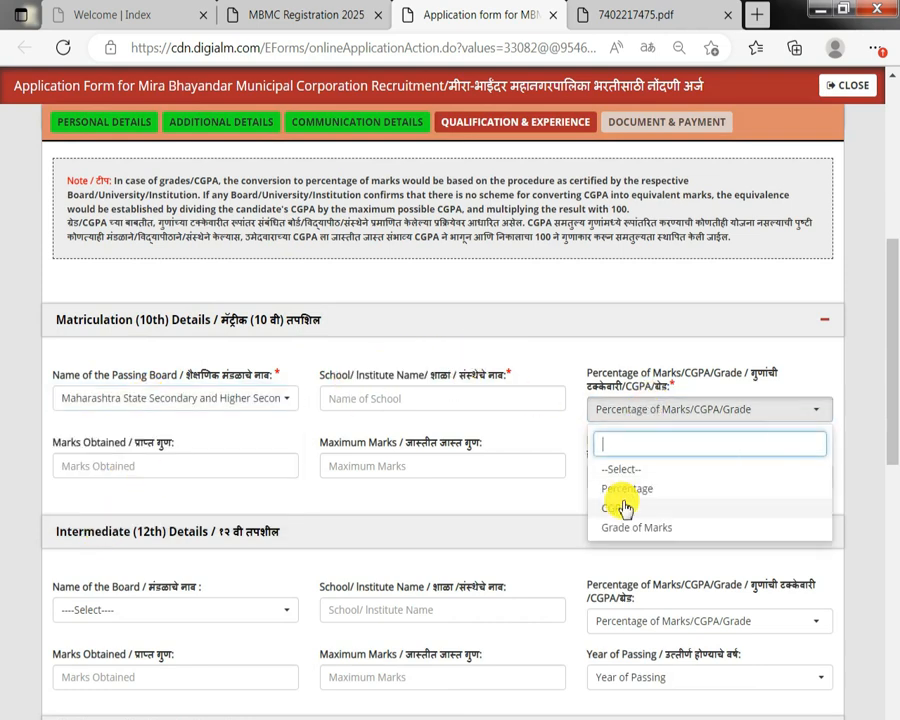
pyautogui.click(622, 491)
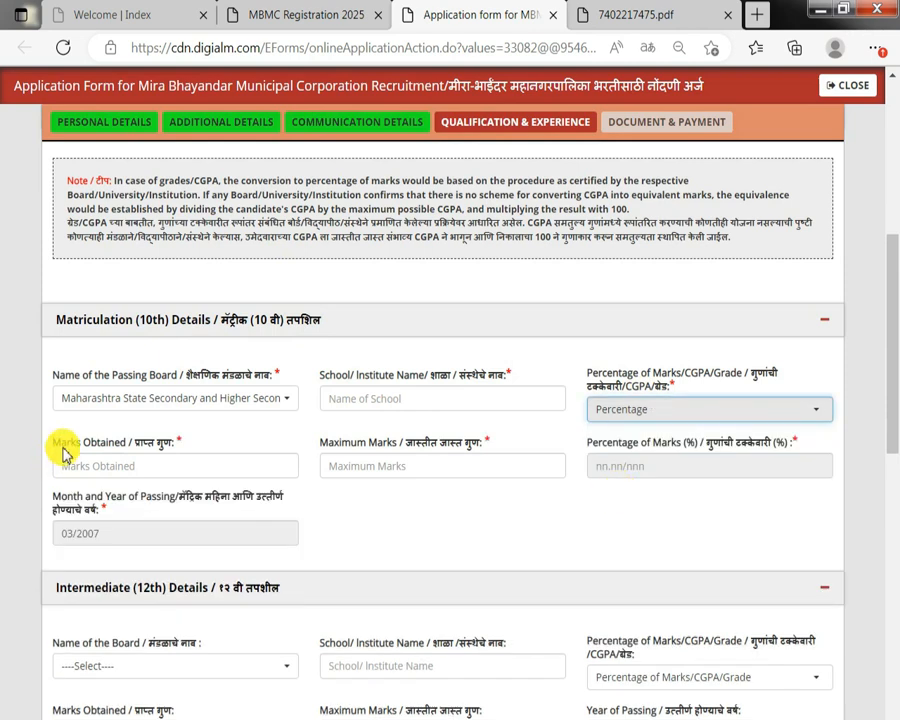
# Review the 10th marks obtained, maximum marks, percentage and passing month fields.
pyautogui.moveTo(61, 445); pyautogui.dragTo(155, 445)
pyautogui.moveTo(351, 444); pyautogui.dragTo(389, 444)
pyautogui.moveTo(588, 443); pyautogui.dragTo(628, 443)
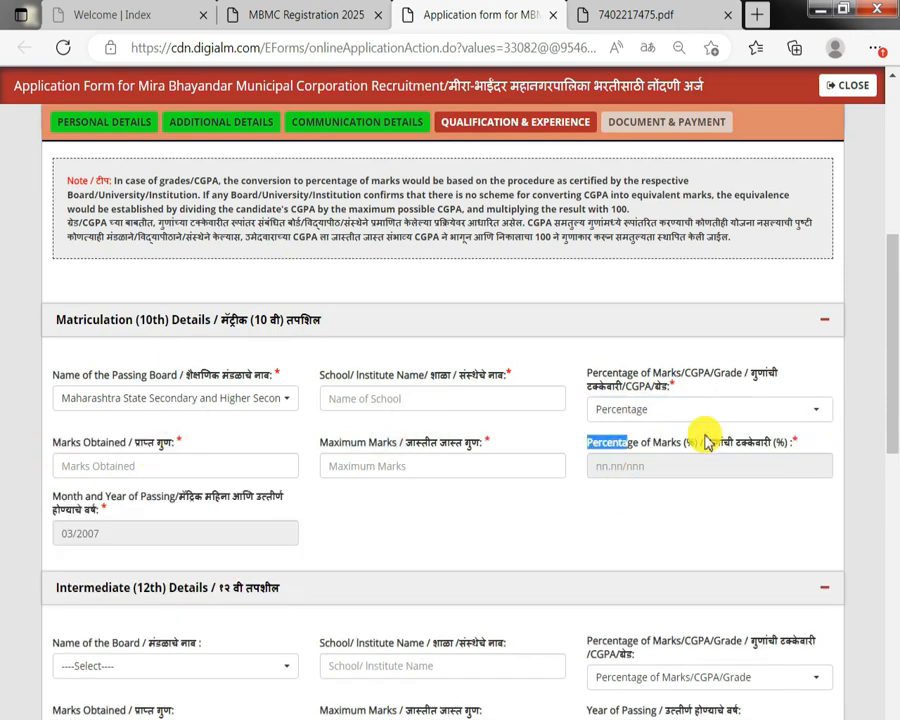
pyautogui.scroll(-1, 80, 358)
pyautogui.moveTo(74, 424); pyautogui.dragTo(157, 418)
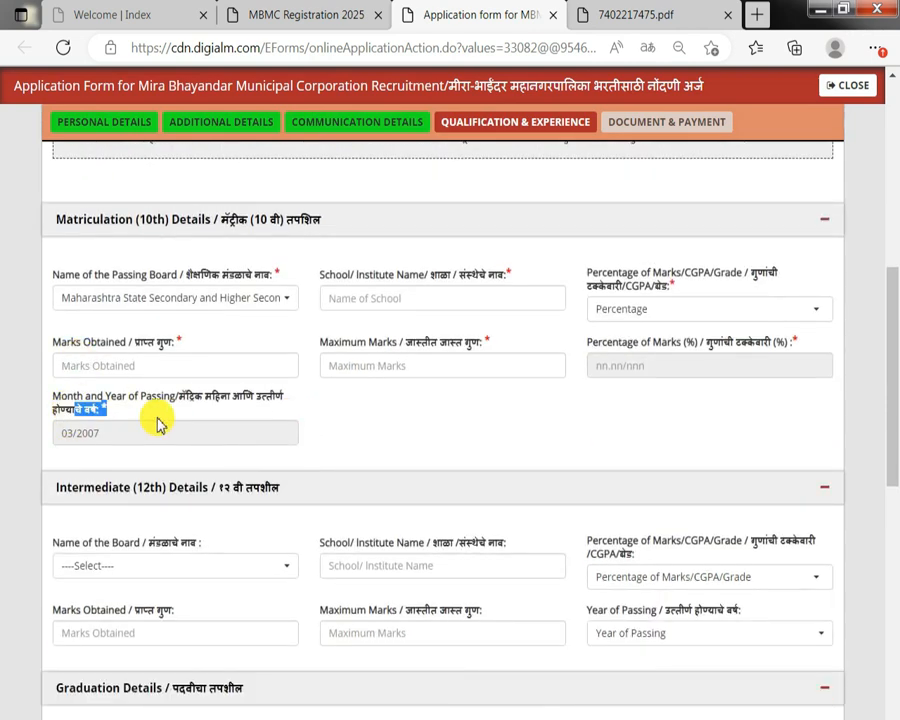
# Set the 12th board to Maharashtra State Secondary and Higher Secondary board and the marks type to Percentage.
pyautogui.scroll(-2, 157, 414)
pyautogui.click(108, 370)
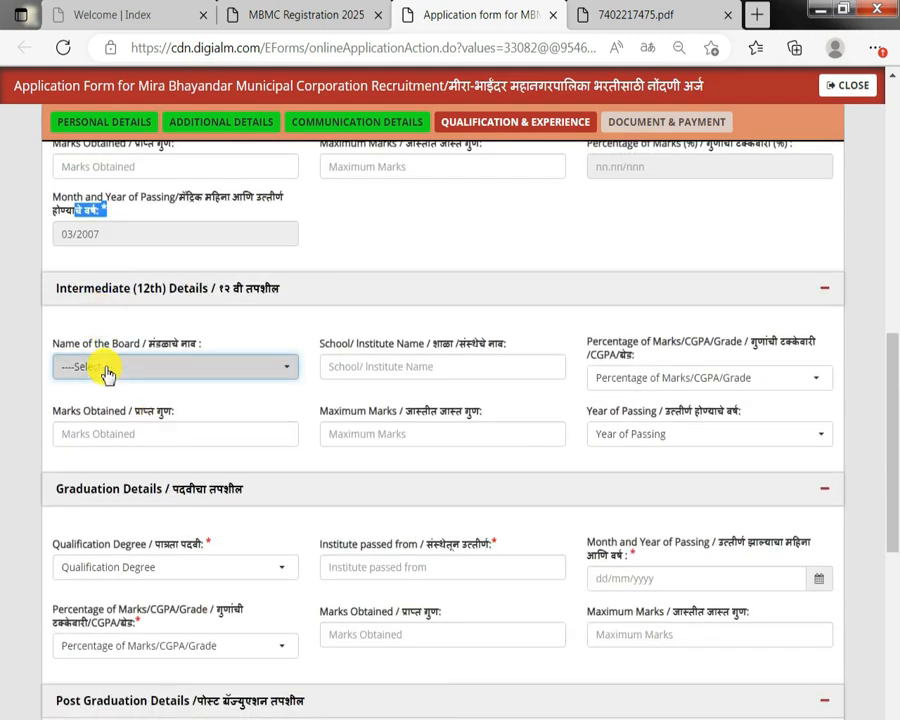
pyautogui.click(170, 432)
pyautogui.moveTo(362, 345); pyautogui.dragTo(658, 393)
pyautogui.click(622, 347)
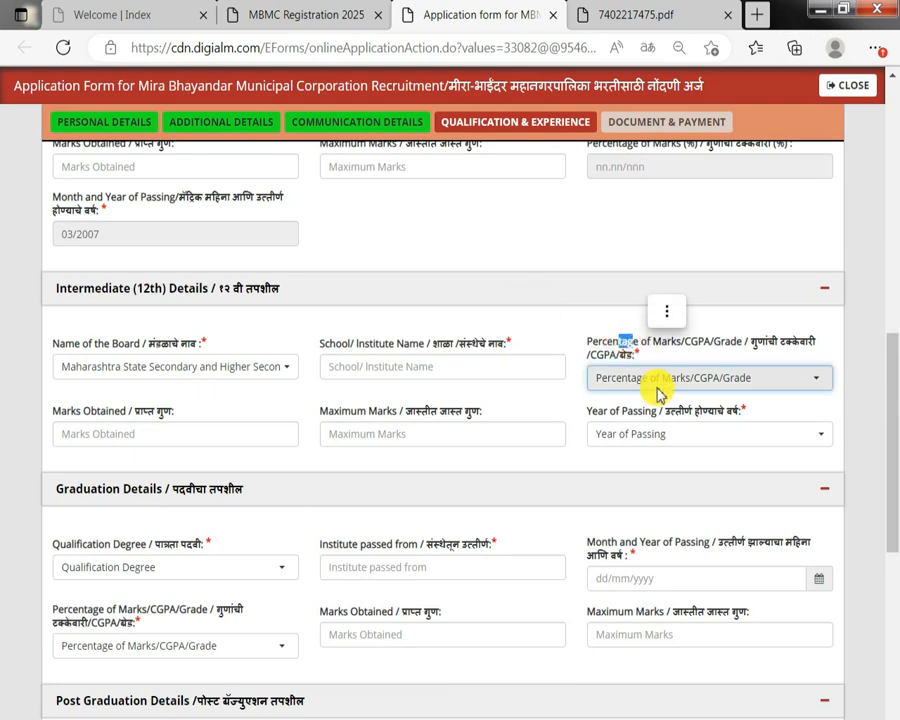
pyautogui.click(668, 388)
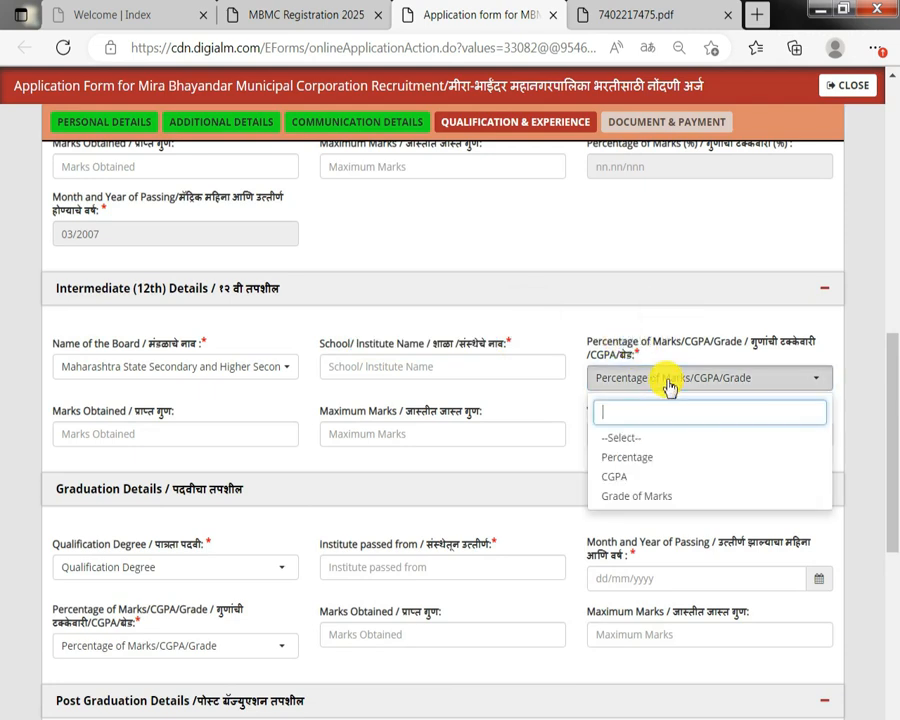
pyautogui.click(620, 460)
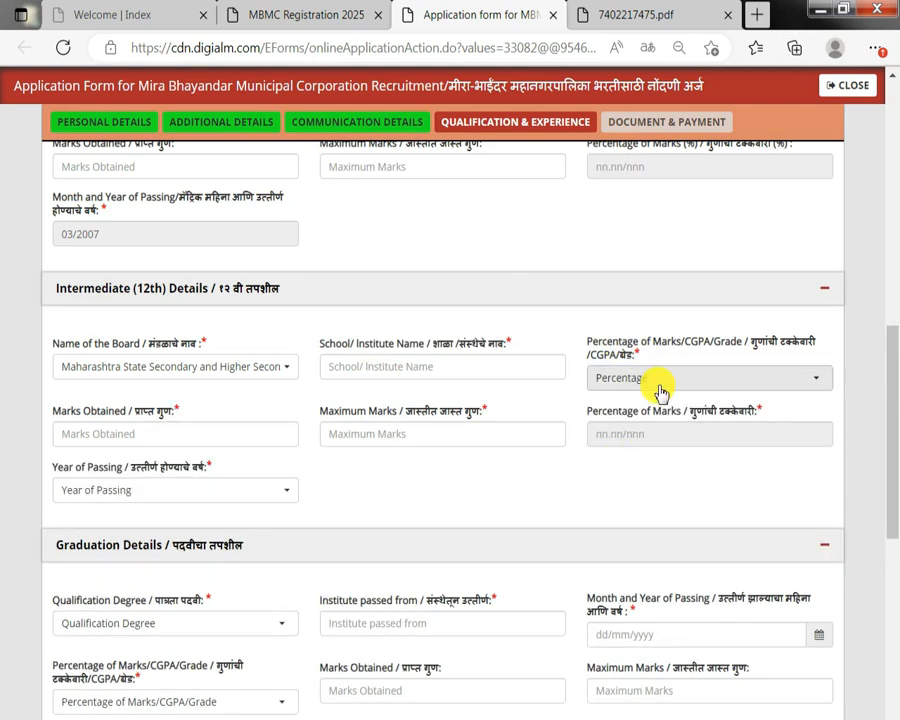
# Set the 12th year of passing to 2010.
pyautogui.moveTo(55, 411); pyautogui.dragTo(190, 415)
pyautogui.moveTo(370, 414); pyautogui.dragTo(482, 425)
pyautogui.click(645, 418)
pyautogui.click(723, 423)
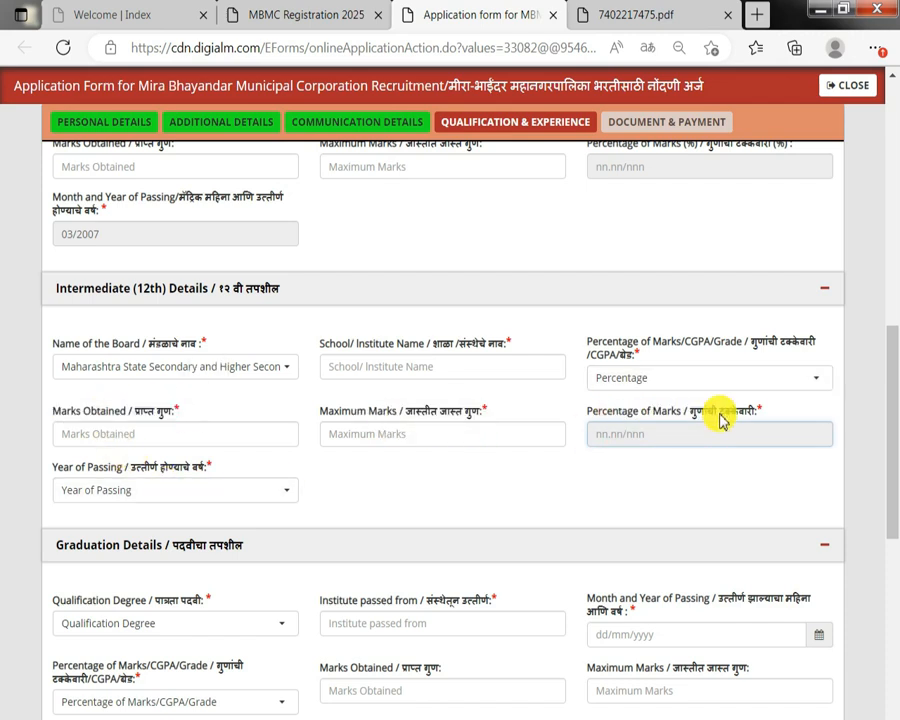
pyautogui.click(115, 489)
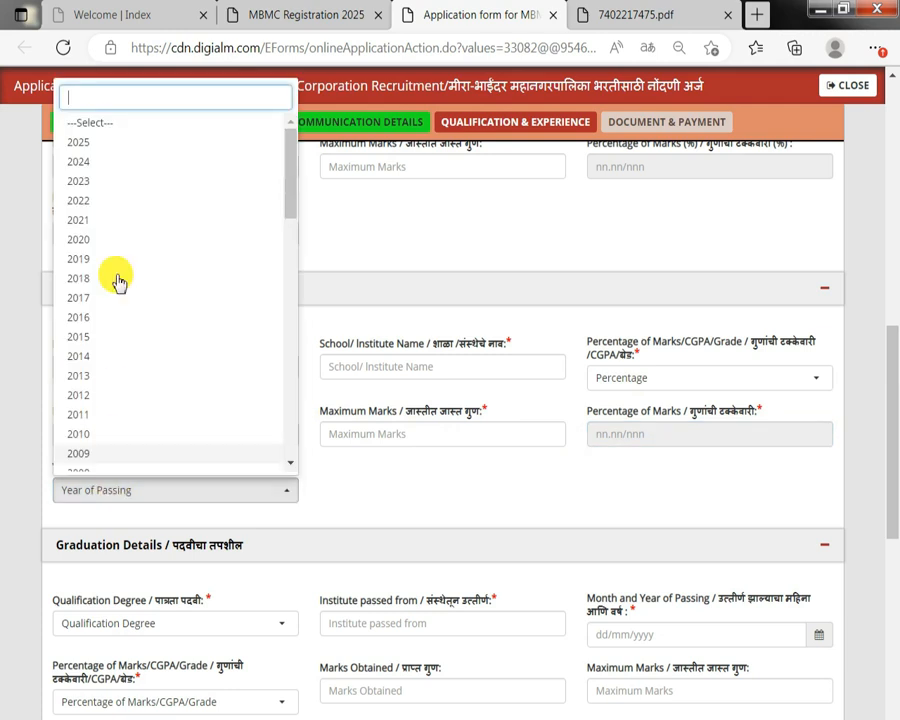
pyautogui.scroll(-1, 105, 418)
pyautogui.click(110, 388)
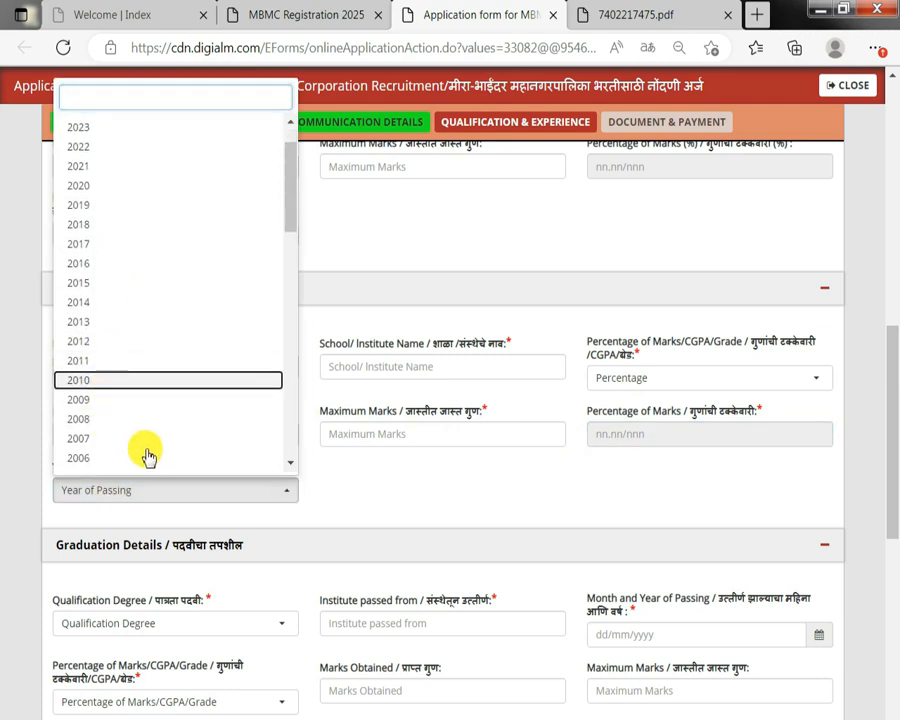
# Set the graduation qualification degree to Any degree from a recognized university.
pyautogui.moveTo(94, 600); pyautogui.dragTo(203, 601)
pyautogui.scroll(-1, 203, 601)
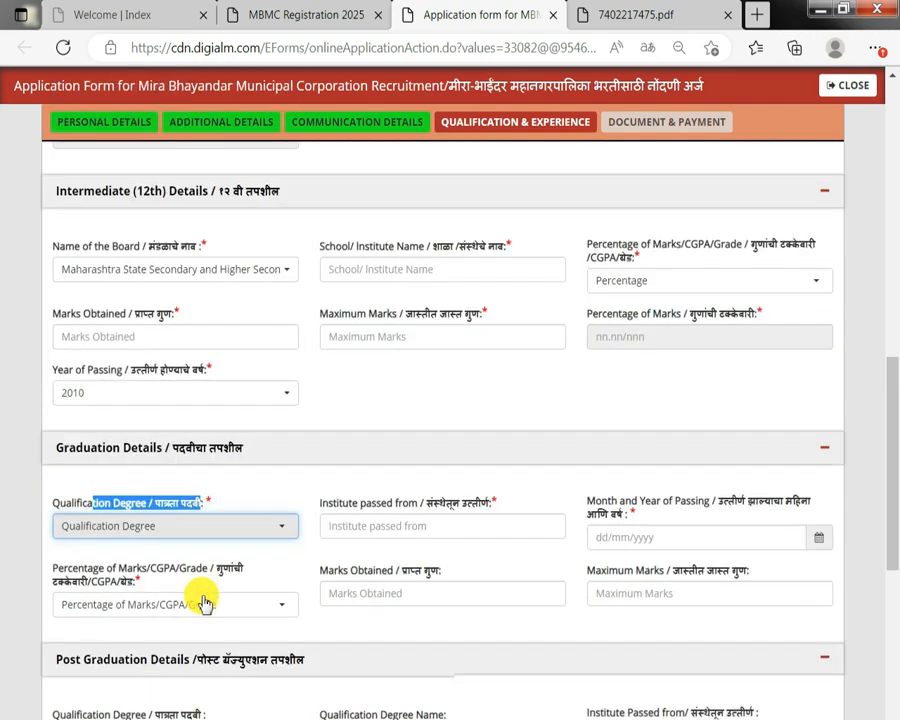
pyautogui.click(141, 533)
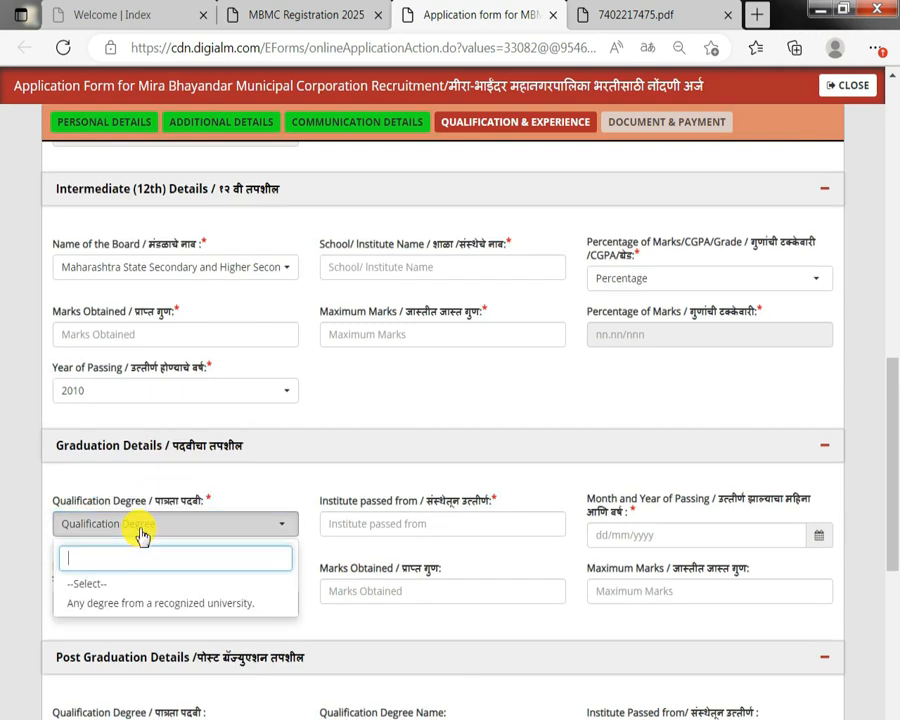
pyautogui.click(122, 604)
# Set the graduation marks type to Percentage.
pyautogui.moveTo(328, 500); pyautogui.dragTo(428, 504)
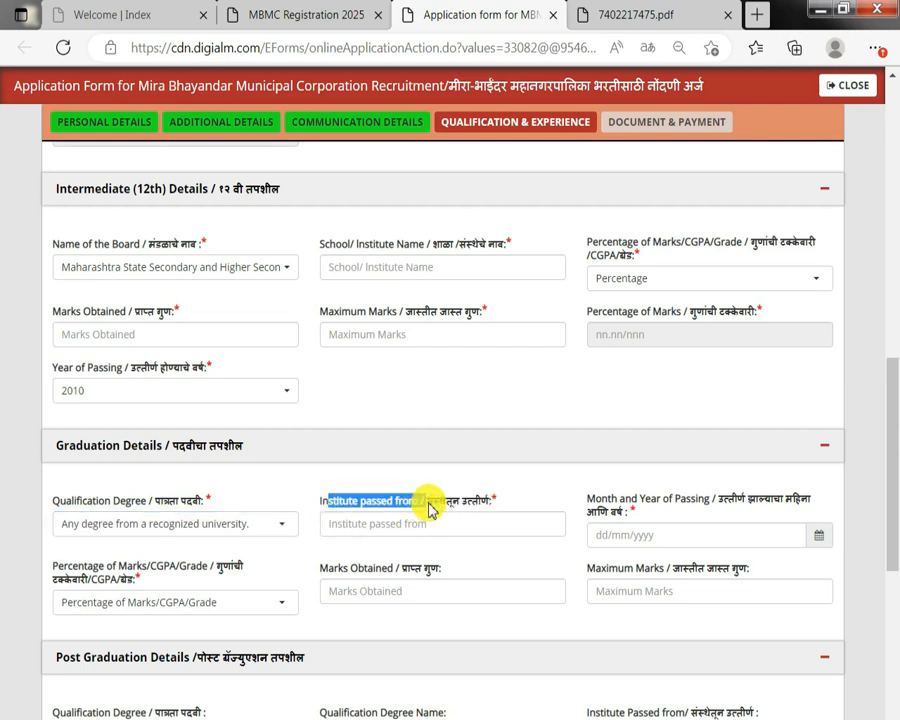
pyautogui.moveTo(588, 499); pyautogui.dragTo(668, 508)
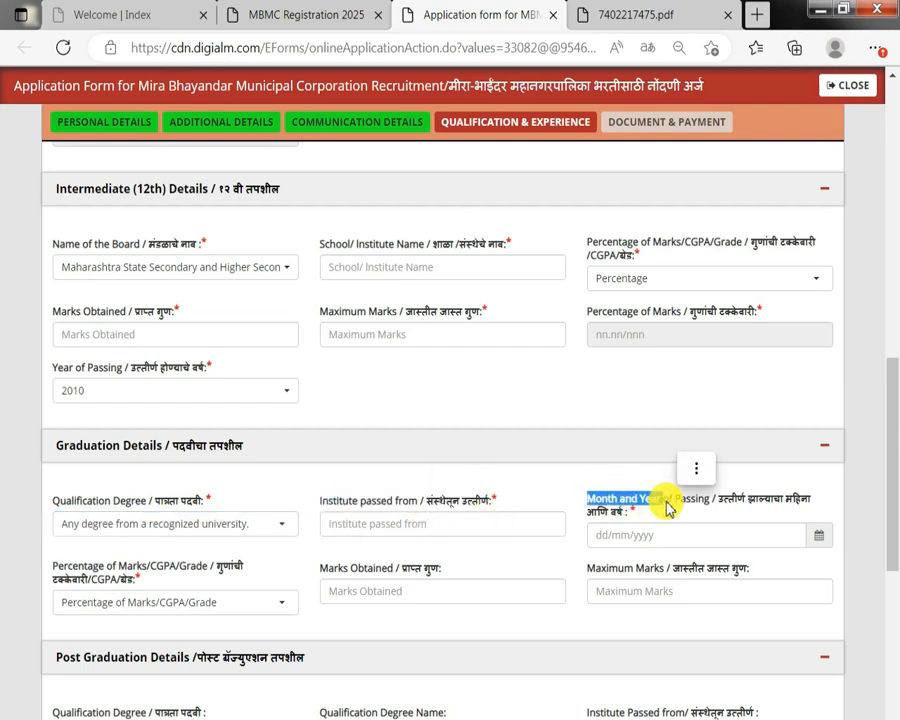
pyautogui.scroll(-2, 668, 508)
pyautogui.click(145, 402)
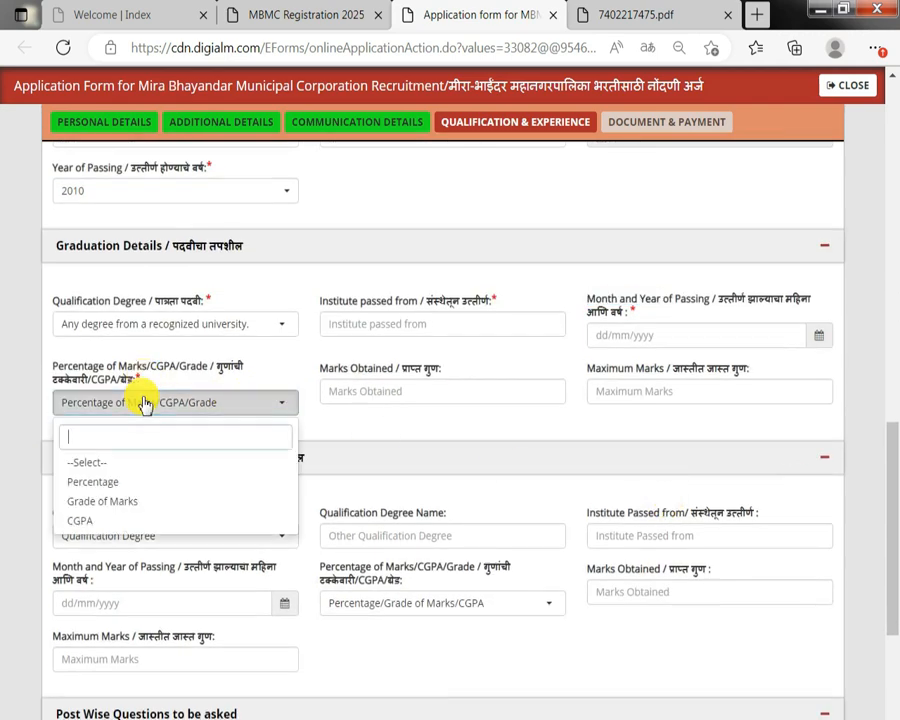
pyautogui.moveTo(351, 368); pyautogui.dragTo(393, 383)
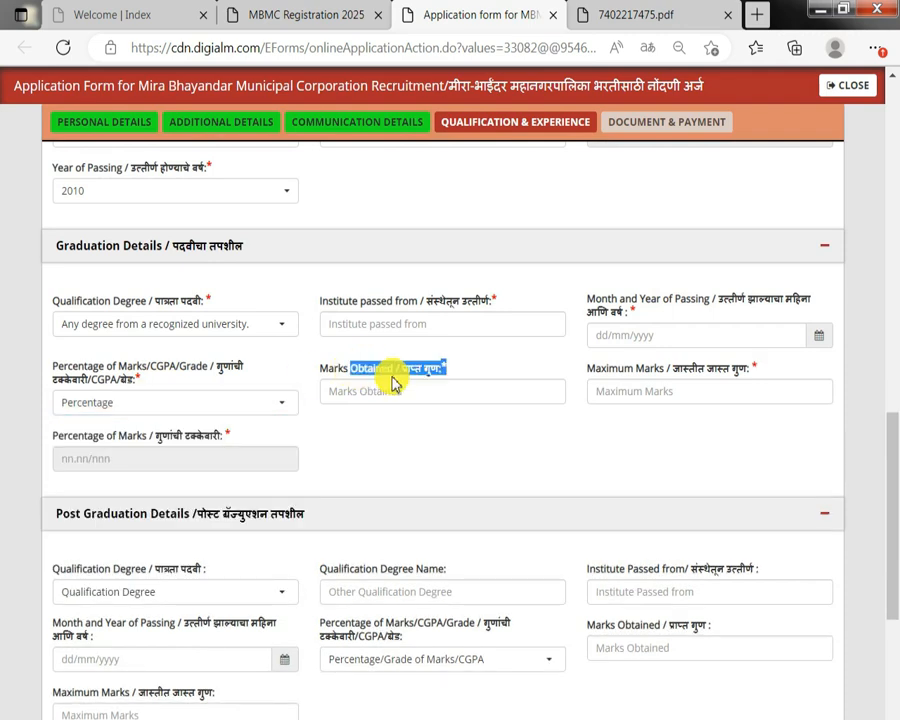
# Answer Yes to the question about knowledge of the Marathi language.
pyautogui.click(700, 388)
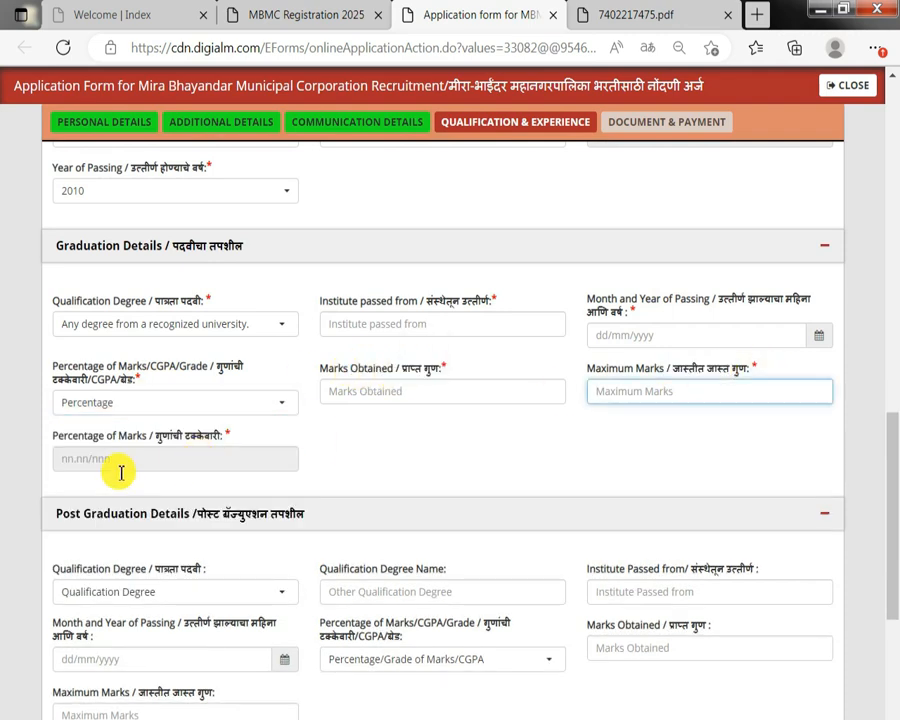
pyautogui.scroll(-1, 120, 473)
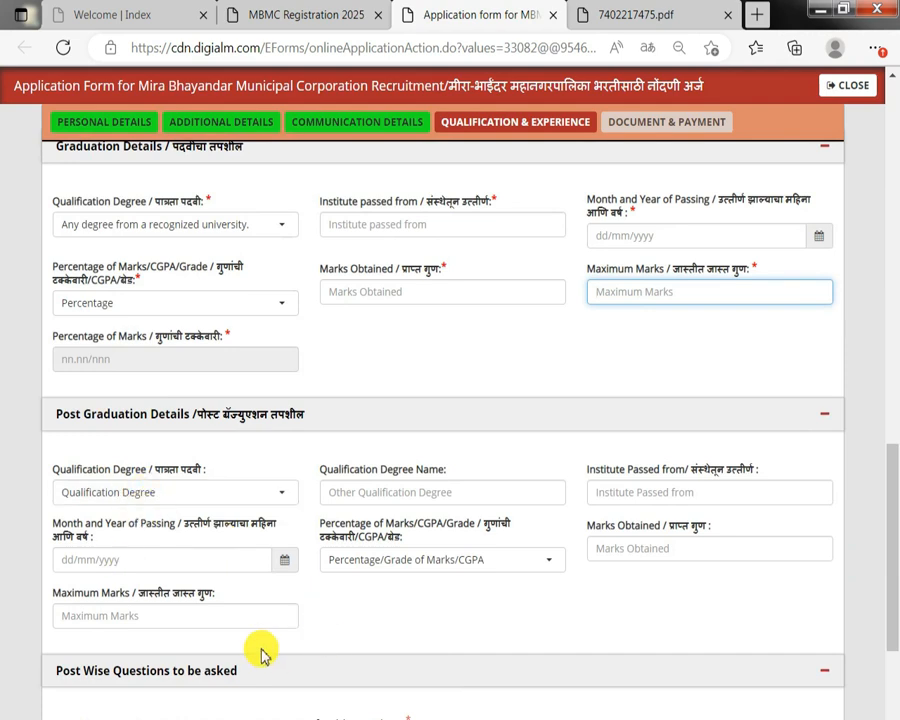
pyautogui.scroll(-2, 287, 545)
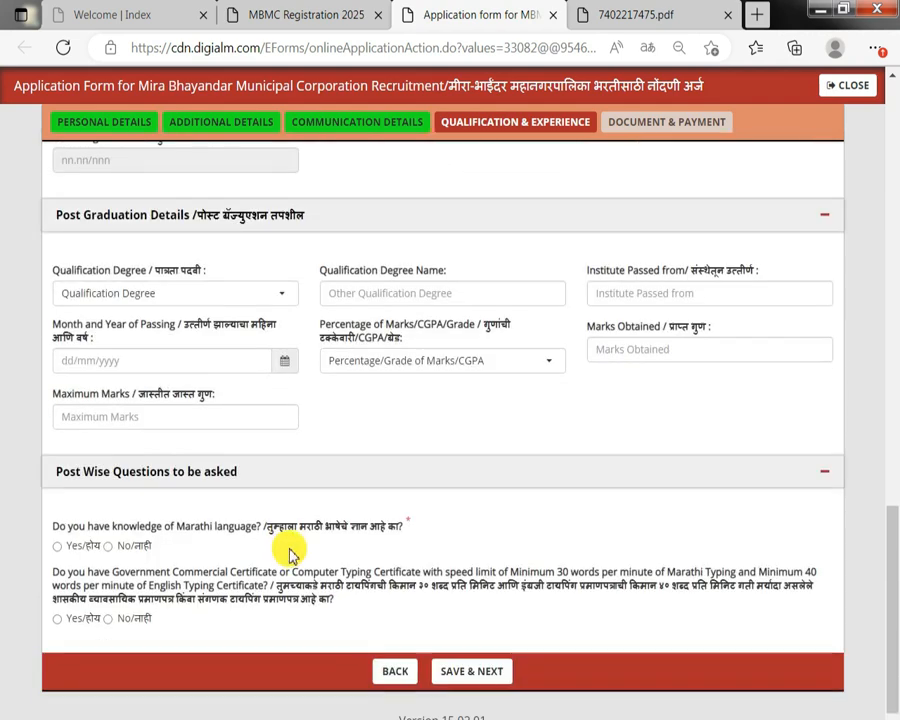
pyautogui.moveTo(104, 526); pyautogui.dragTo(214, 527)
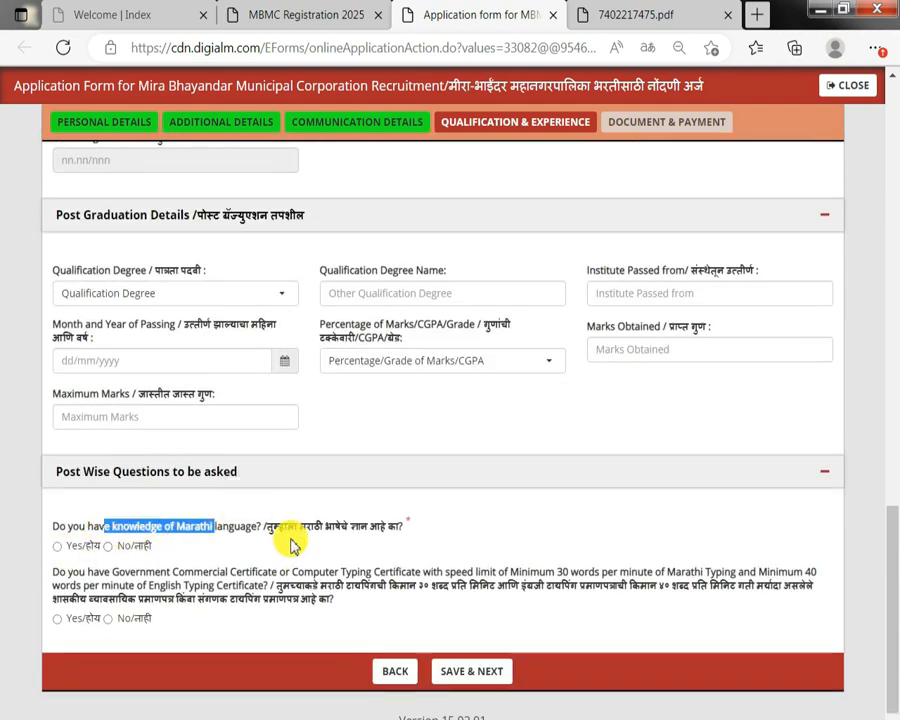
pyautogui.click(62, 546)
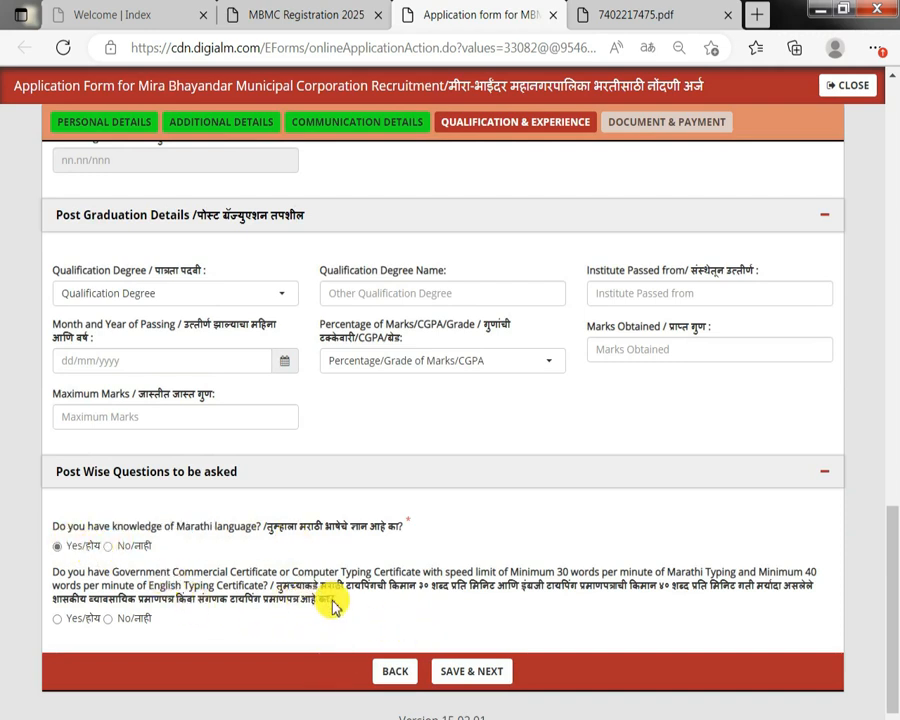
# Answer Yes to the government commercial or computer typing certificate question.
pyautogui.moveTo(330, 592); pyautogui.dragTo(68, 627)
pyautogui.doubleClick(66, 620)
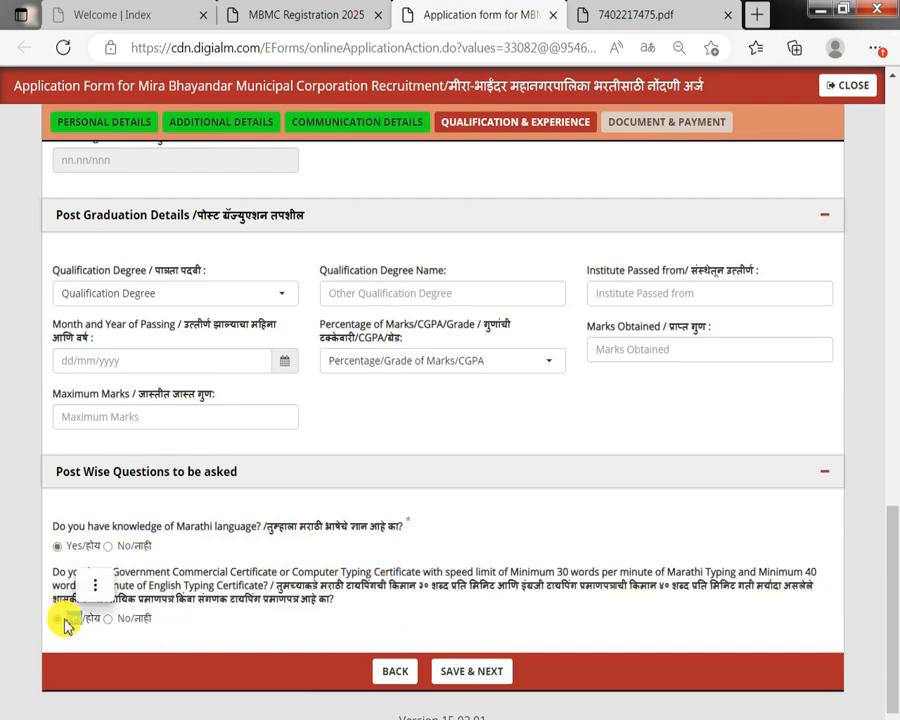
pyautogui.doubleClick(141, 620)
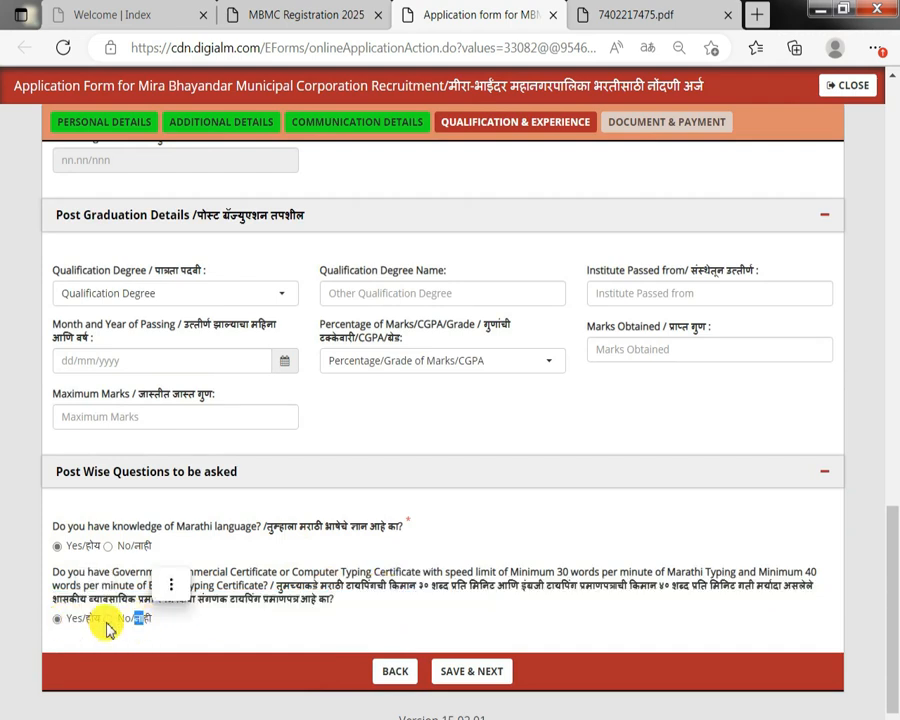
pyautogui.click(109, 620)
pyautogui.click(522, 197)
pyautogui.click(60, 619)
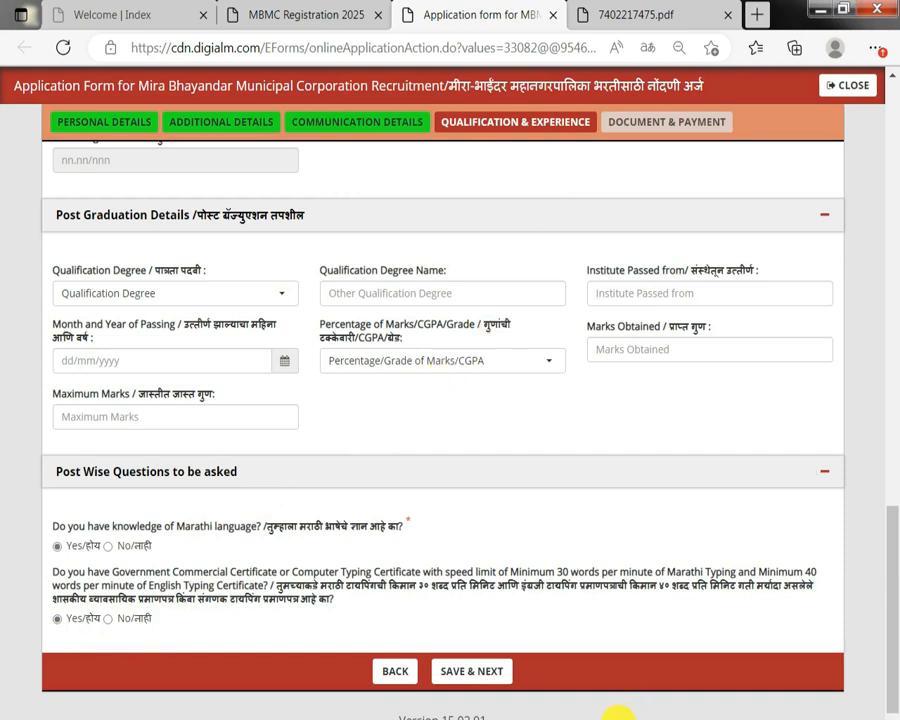
# Save the qualification and experience details and acknowledge the confirmation.
pyautogui.click(477, 680)
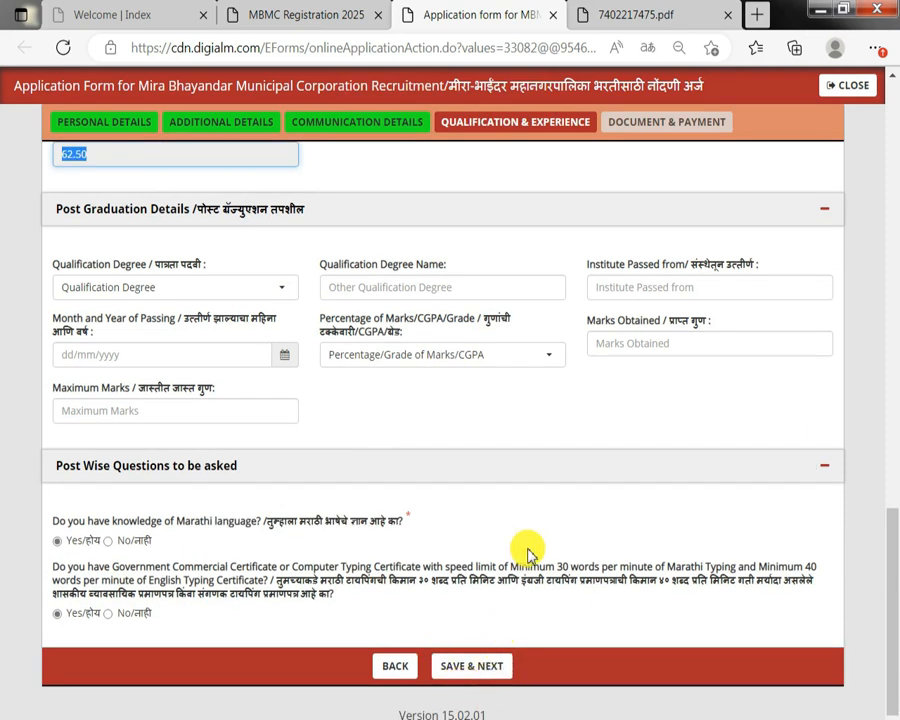
pyautogui.click(480, 666)
pyautogui.moveTo(290, 112); pyautogui.dragTo(484, 142)
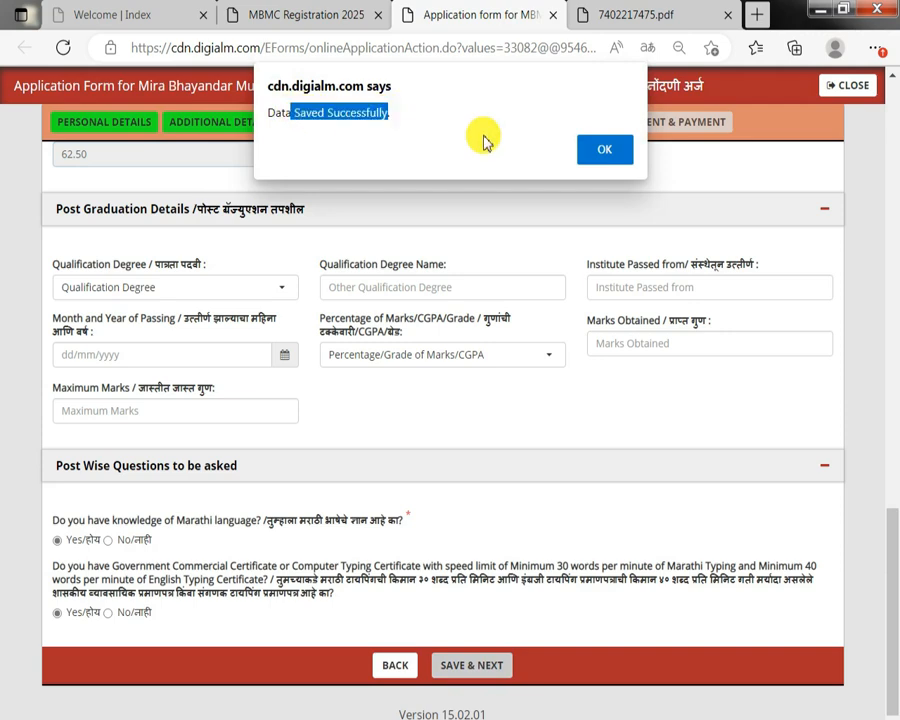
pyautogui.click(603, 150)
# Open the upload dialog for the recent passport size photo.
pyautogui.scroll(2, 408, 346)
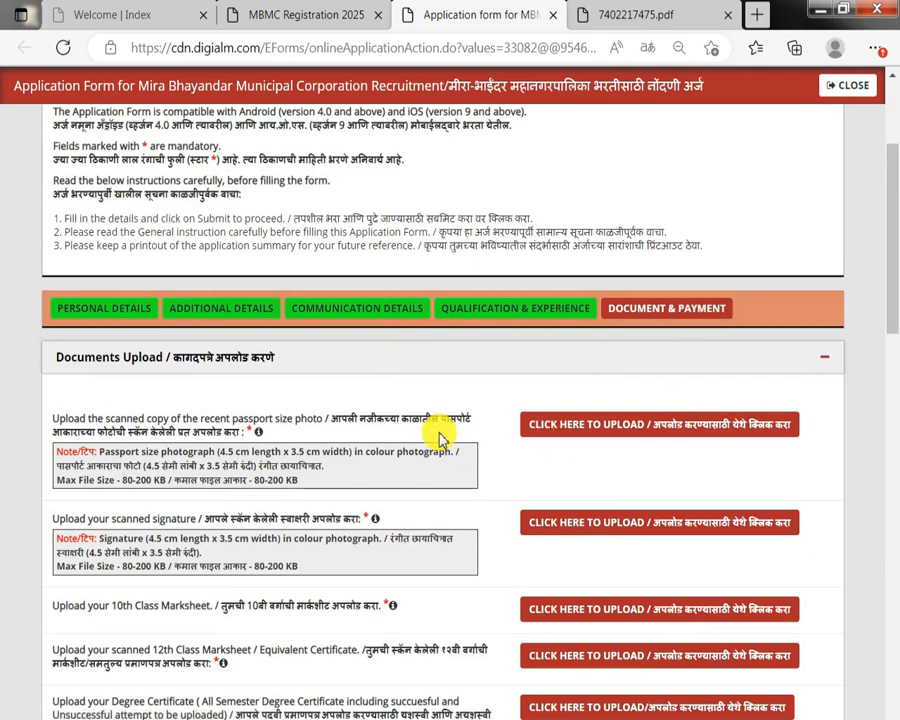
pyautogui.moveTo(329, 428); pyautogui.dragTo(452, 423)
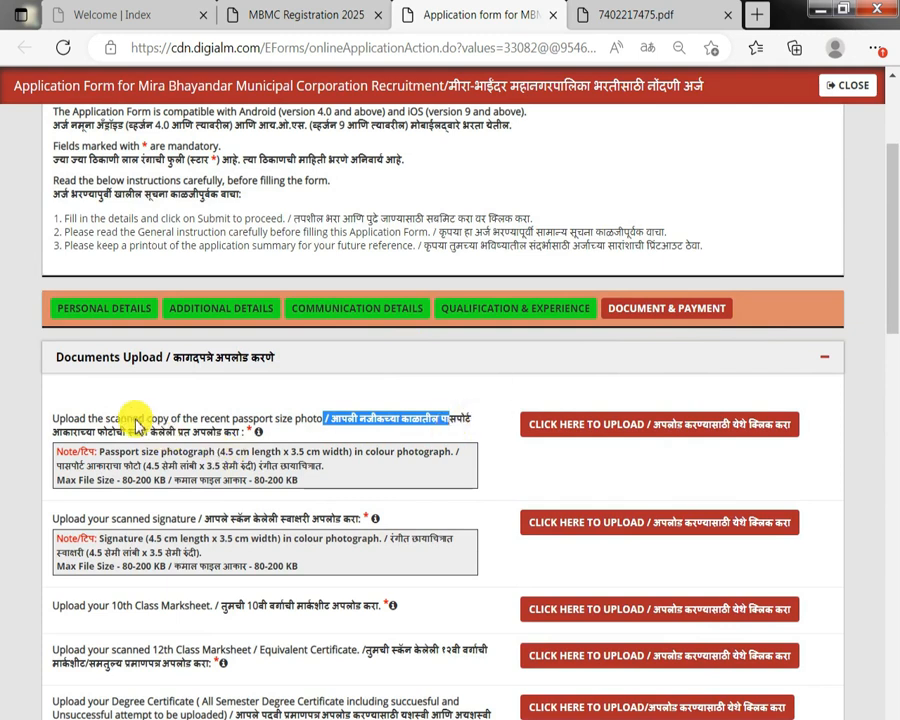
pyautogui.moveTo(135, 420); pyautogui.dragTo(228, 420)
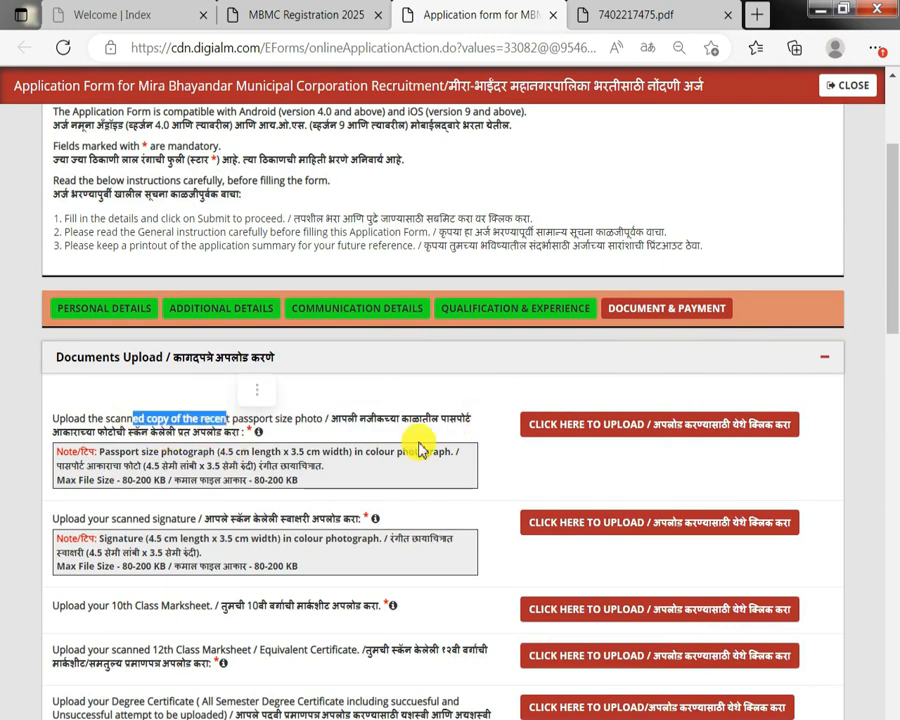
pyautogui.click(654, 432)
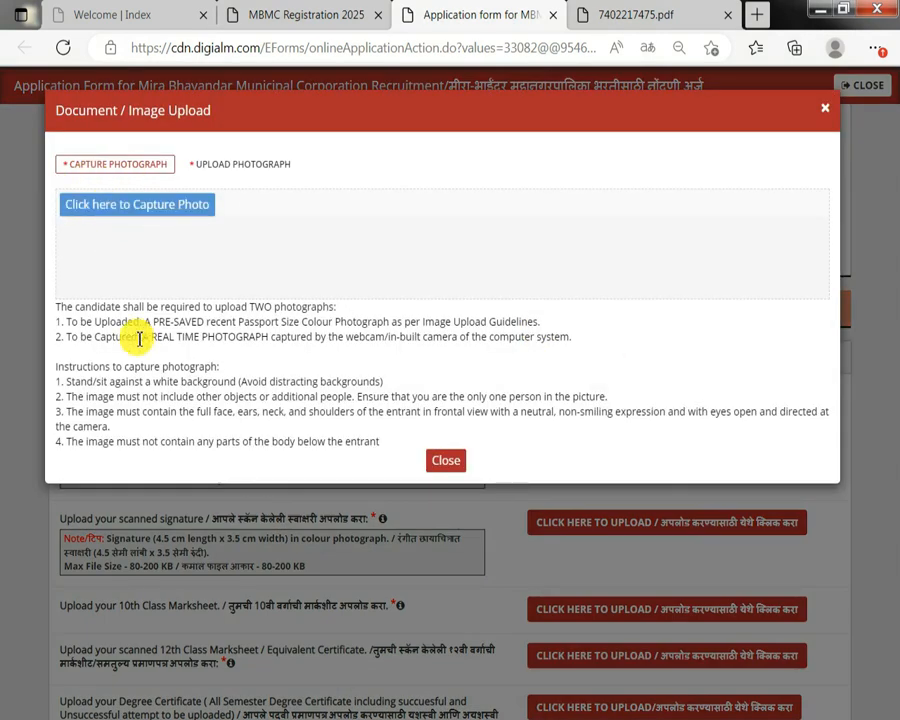
# Switch the photo upload dialog to the Upload Photograph option.
pyautogui.moveTo(139, 339); pyautogui.dragTo(259, 337)
pyautogui.click(260, 168)
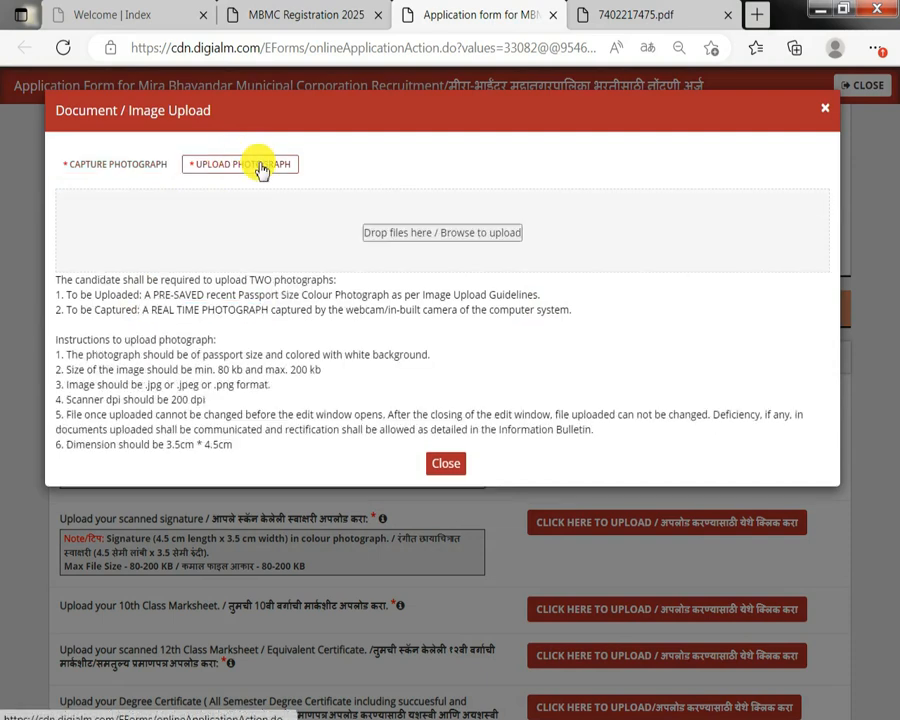
pyautogui.moveTo(245, 355); pyautogui.dragTo(434, 357)
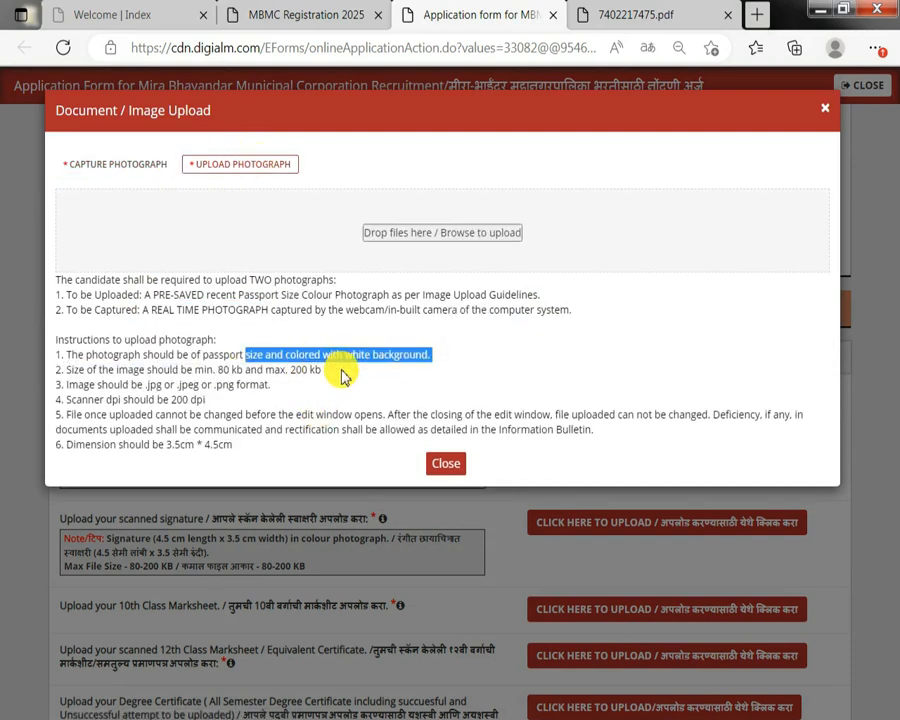
pyautogui.click(321, 365)
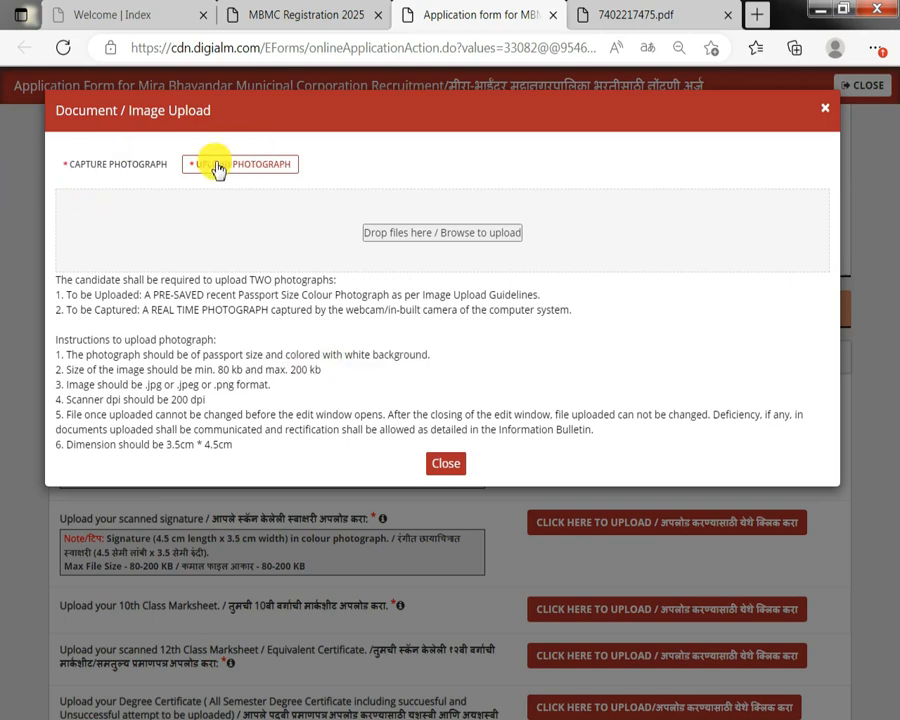
# Close the photo upload dialog, then open the signature upload dialog to read its file requirements and close it.
pyautogui.click(440, 468)
pyautogui.moveTo(222, 519); pyautogui.dragTo(295, 519)
pyautogui.click(655, 527)
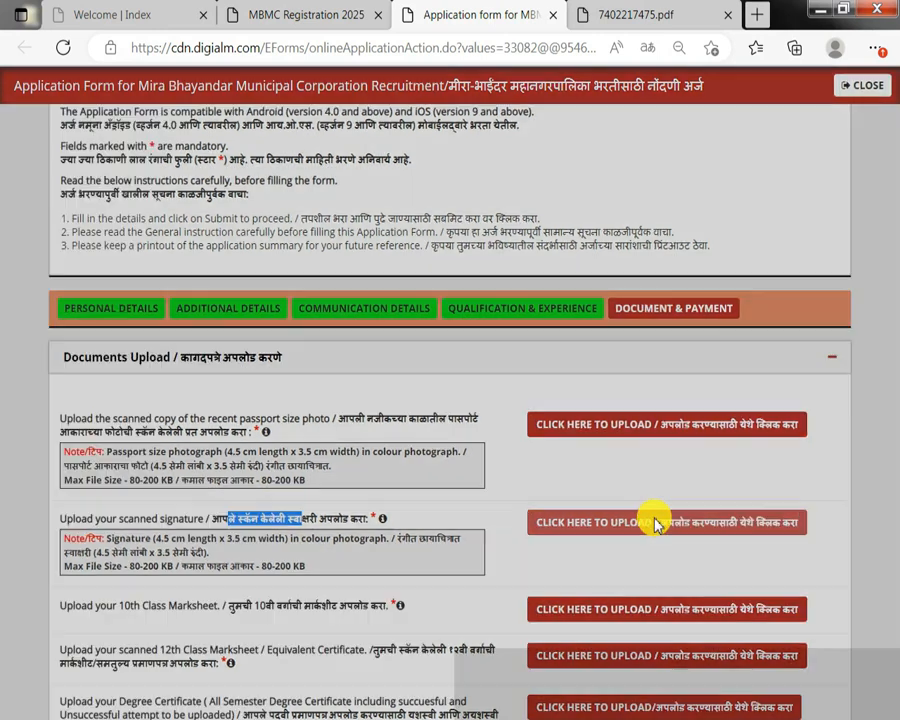
pyautogui.moveTo(224, 280)
pyautogui.mouseDown()
pyautogui.moveTo(249, 272)
pyautogui.moveTo(362, 283)
pyautogui.mouseUp()
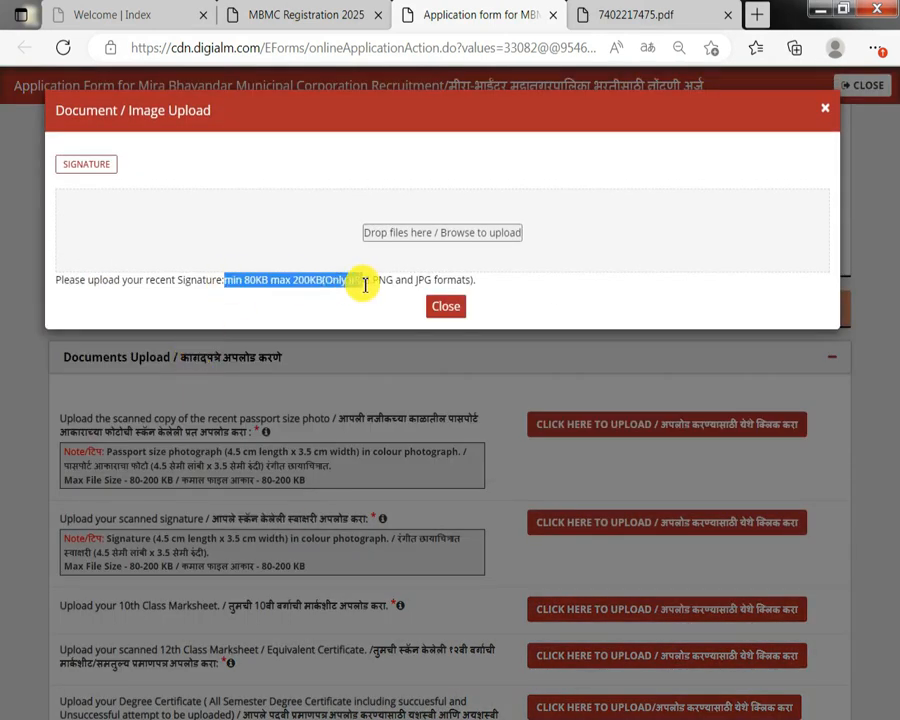
pyautogui.click(449, 307)
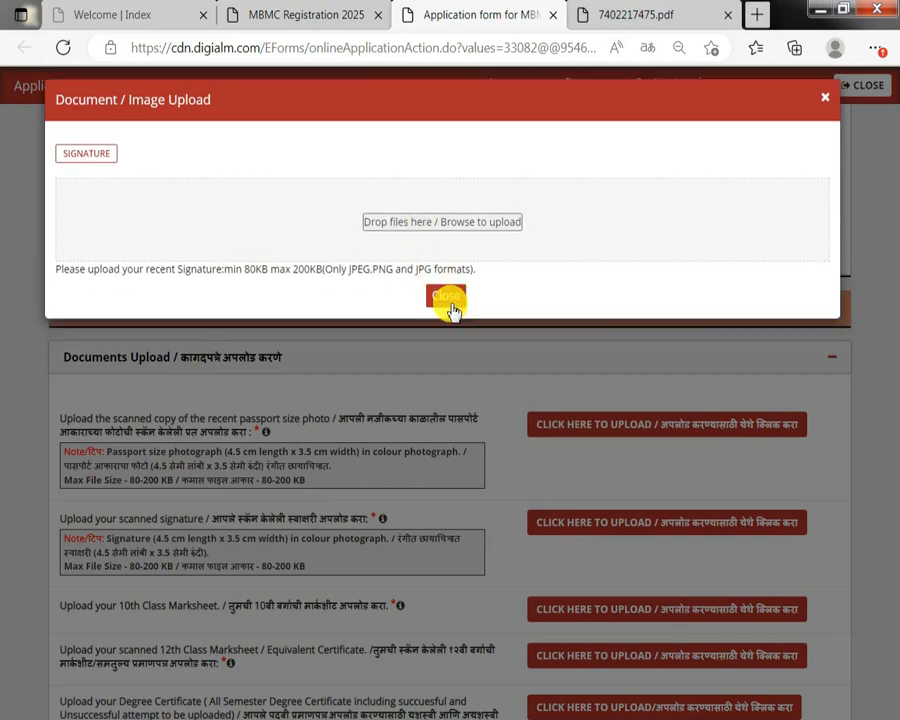
# Read through the remaining document upload requirements, from the 10th Class Marksheet to Other relevant documents.
pyautogui.scroll(-2, 384, 460)
pyautogui.moveTo(122, 510); pyautogui.dragTo(262, 516)
pyautogui.click(260, 514)
pyautogui.moveTo(127, 551); pyautogui.dragTo(236, 549)
pyautogui.scroll(-1, 236, 551)
pyautogui.moveTo(158, 502); pyautogui.dragTo(247, 502)
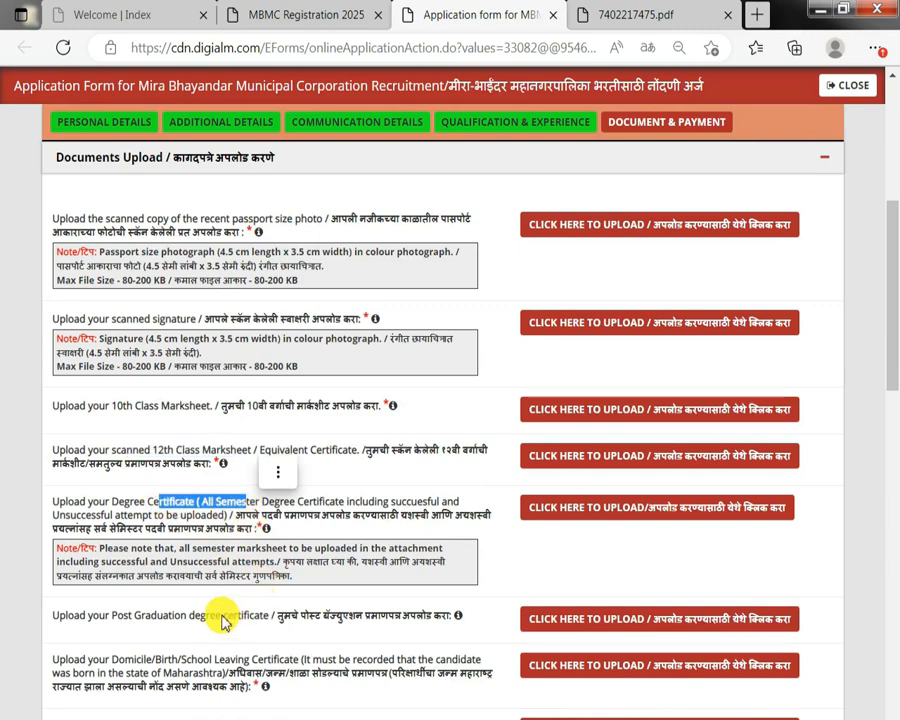
pyautogui.moveTo(53, 615); pyautogui.dragTo(221, 615)
pyautogui.scroll(-1, 313, 612)
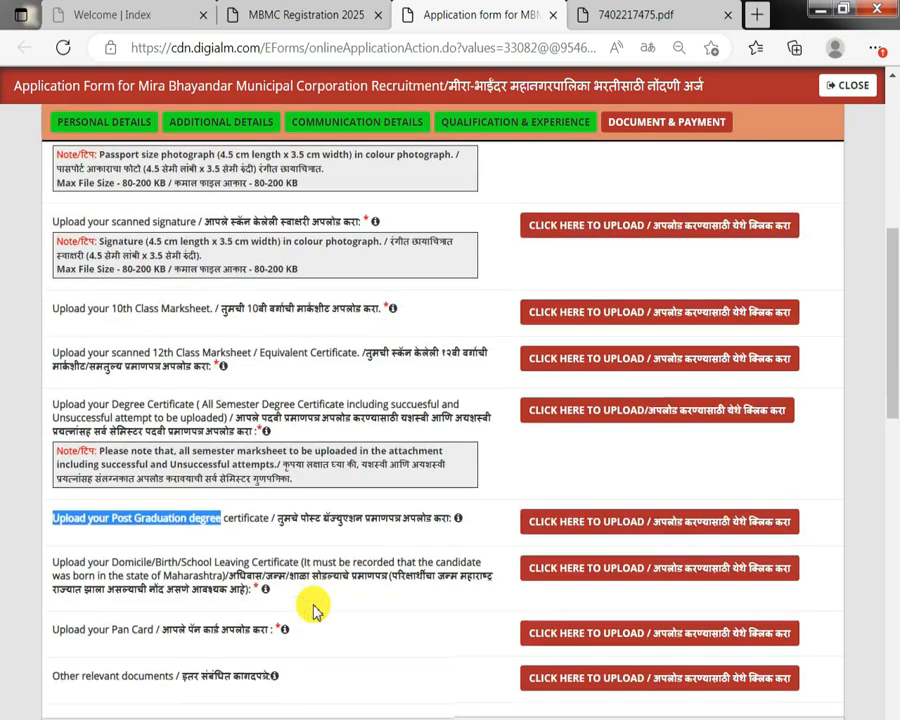
pyautogui.moveTo(181, 562); pyautogui.dragTo(288, 575)
pyautogui.scroll(-1, 288, 575)
pyautogui.moveTo(320, 473); pyautogui.dragTo(401, 488)
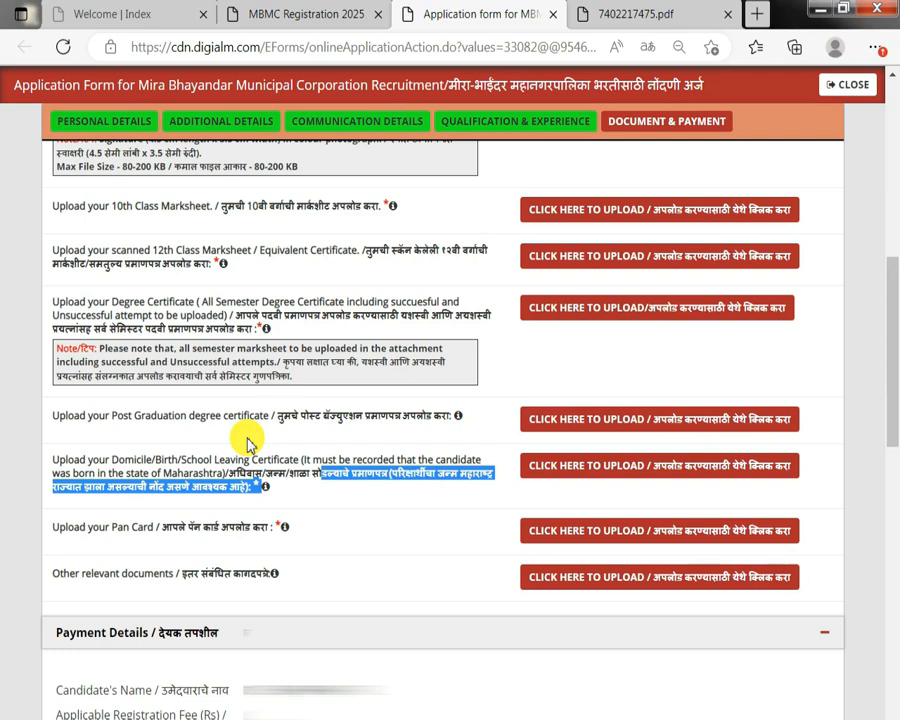
pyautogui.moveTo(255, 418); pyautogui.dragTo(355, 424)
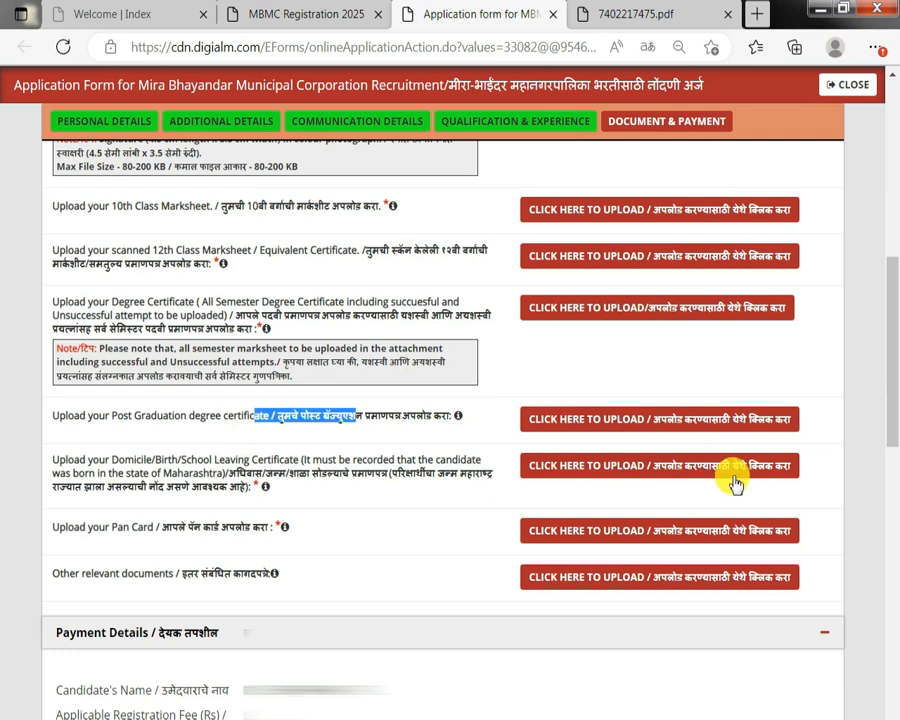
pyautogui.moveTo(140, 460); pyautogui.dragTo(262, 473)
pyautogui.moveTo(88, 527); pyautogui.dragTo(197, 534)
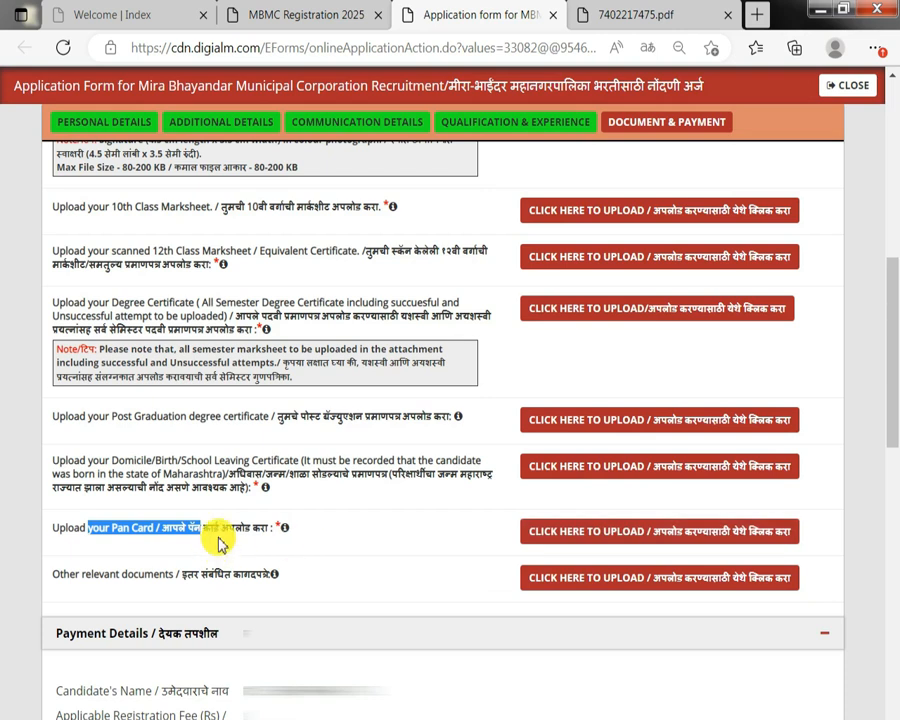
pyautogui.scroll(-1, 220, 543)
pyautogui.moveTo(80, 476); pyautogui.dragTo(203, 483)
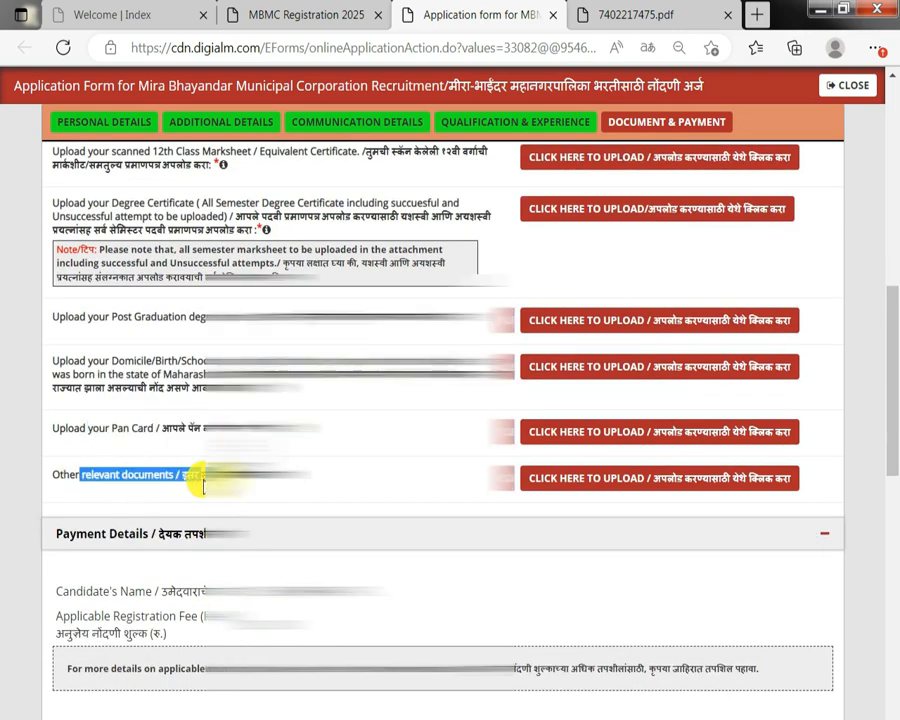
pyautogui.scroll(-4, 200, 480)
pyautogui.scroll(7, 220, 478)
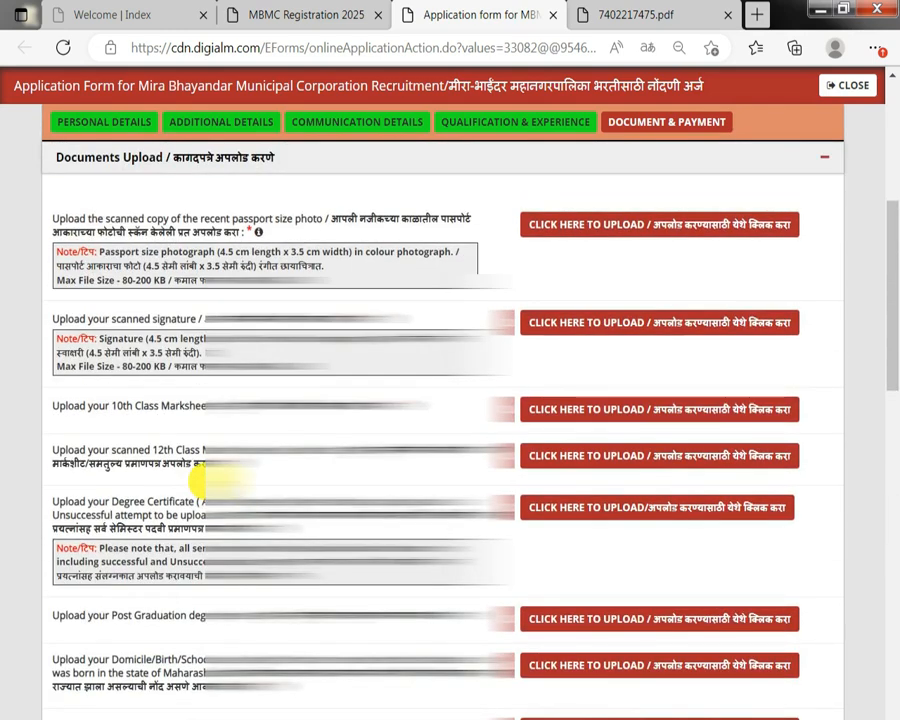
pyautogui.scroll(-3, 214, 476)
pyautogui.scroll(3, 214, 478)
pyautogui.scroll(-2, 214, 440)
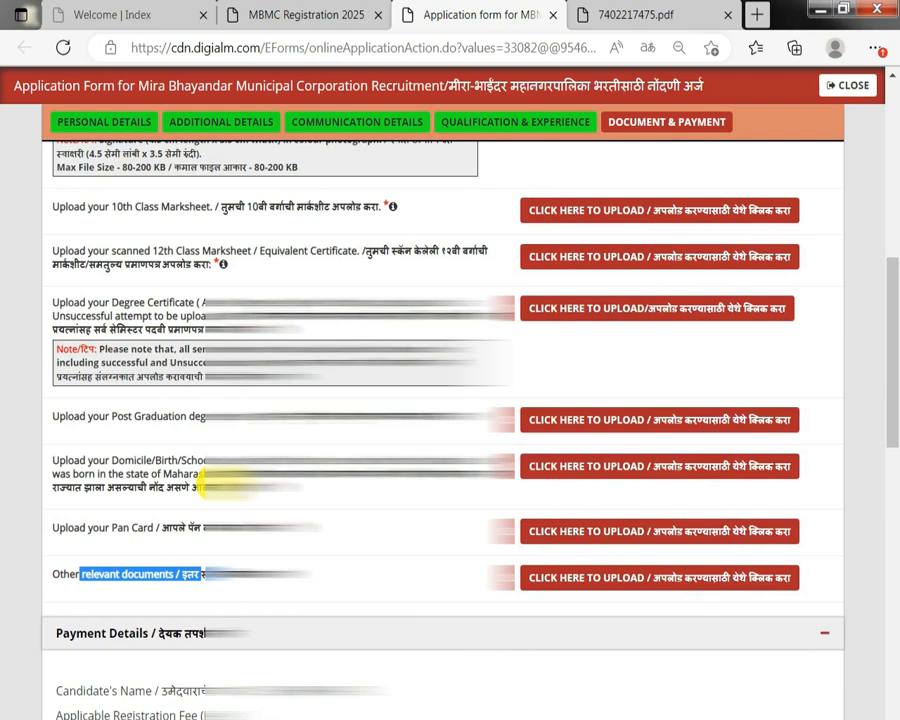
pyautogui.scroll(3, 228, 487)
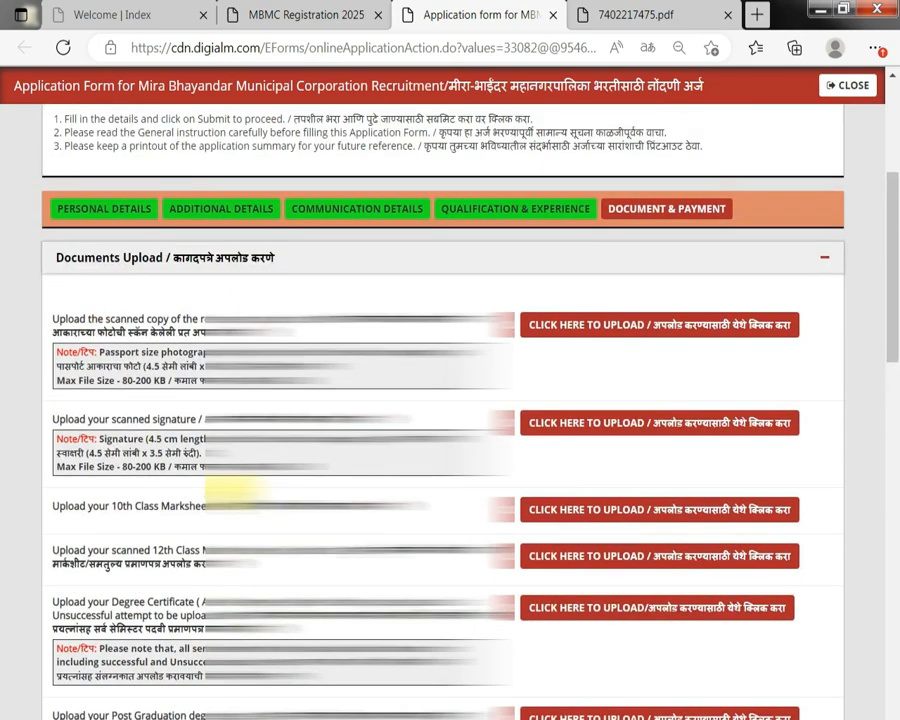
pyautogui.scroll(-1, 235, 490)
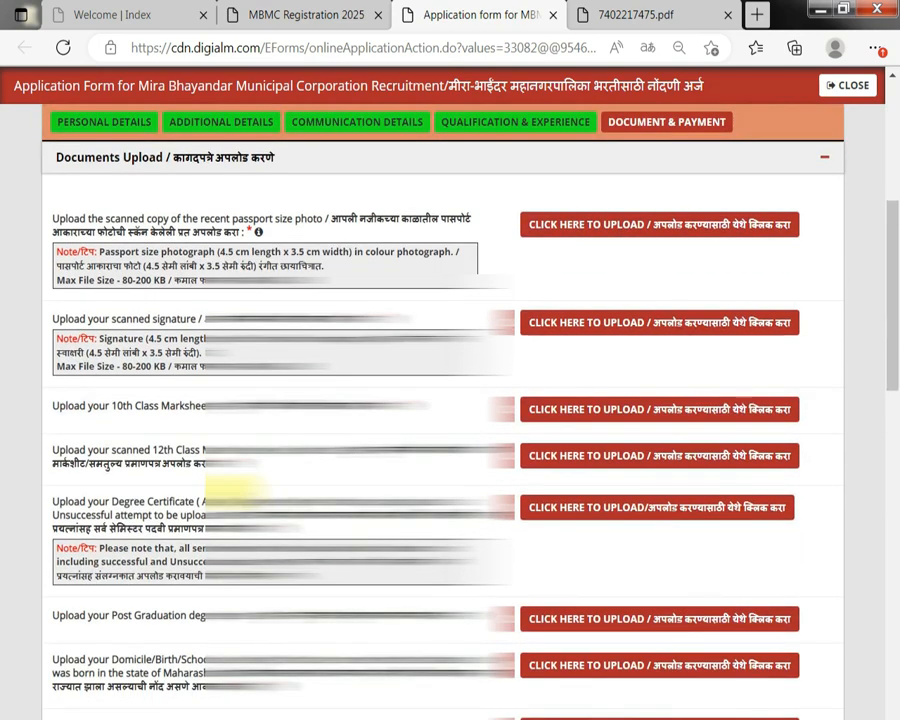
pyautogui.scroll(-4, 230, 490)
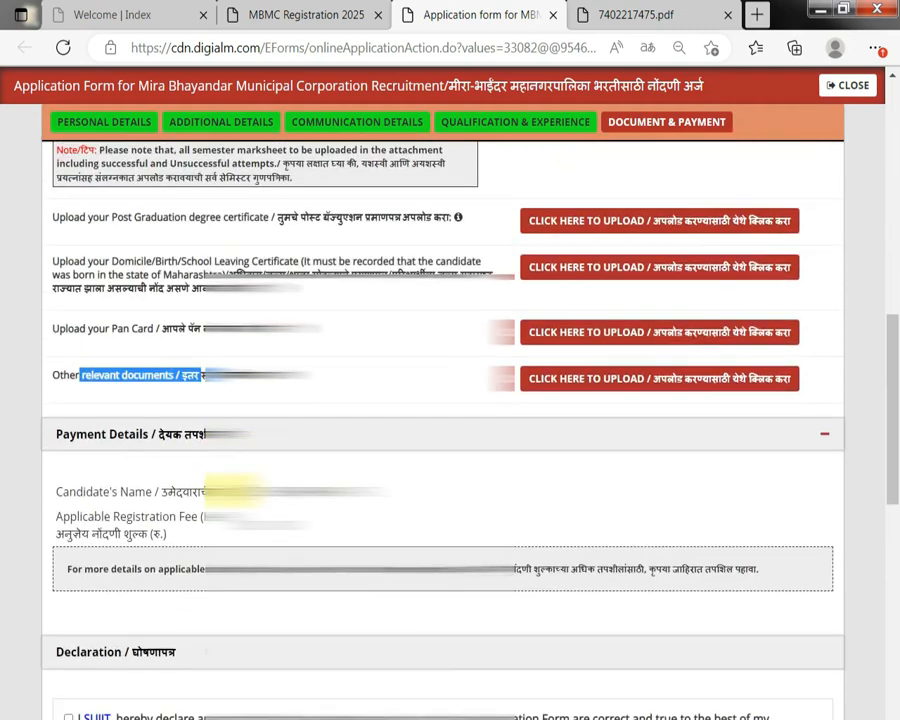
pyautogui.scroll(2, 230, 490)
pyautogui.scroll(-4, 230, 490)
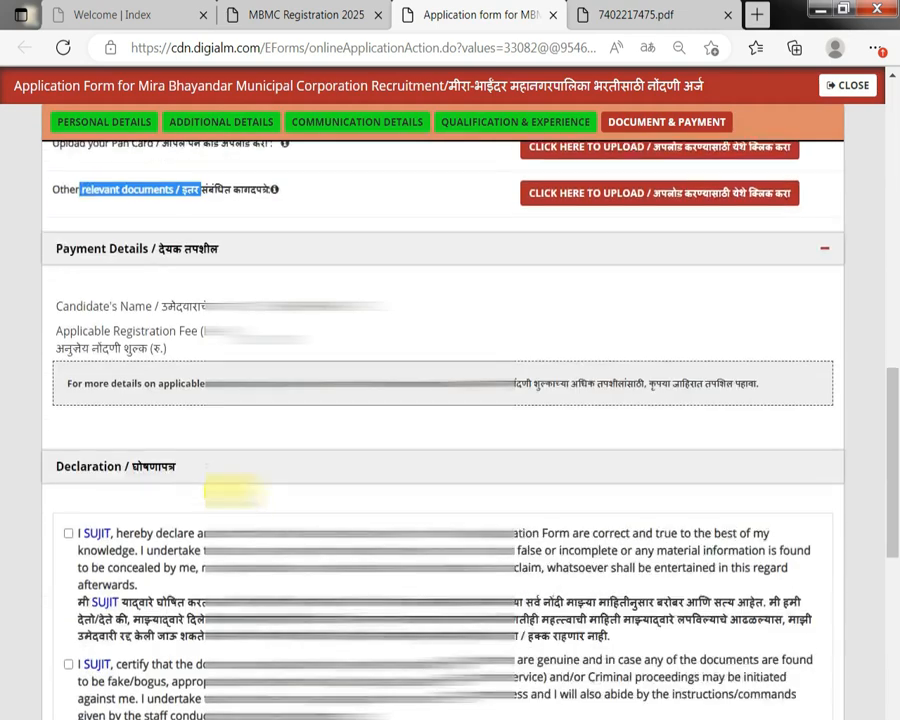
pyautogui.scroll(5, 362, 410)
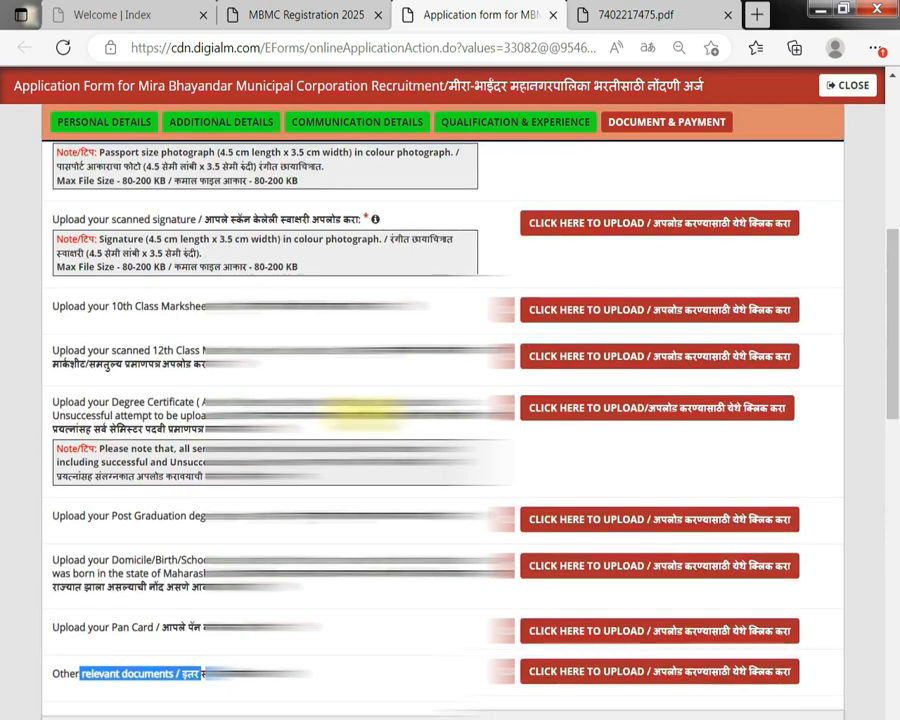
pyautogui.scroll(-5, 300, 500)
# Tick every declaration checkbox at the end of the form, including I Agree.
pyautogui.click(137, 572)
pyautogui.scroll(-3, 140, 570)
pyautogui.click(180, 390)
pyautogui.click(147, 520)
pyautogui.click(127, 591)
pyautogui.scroll(-3, 125, 585)
pyautogui.click(68, 433)
pyautogui.click(68, 471)
pyautogui.click(68, 560)
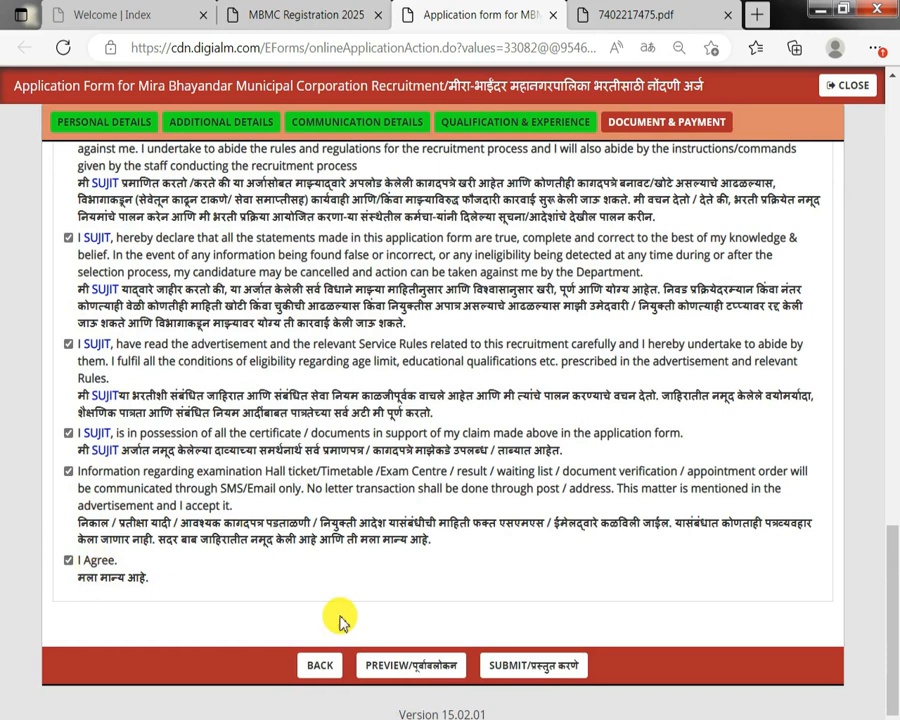
# Open the application preview, scroll through all its sections, and close it.
pyautogui.click(403, 666)
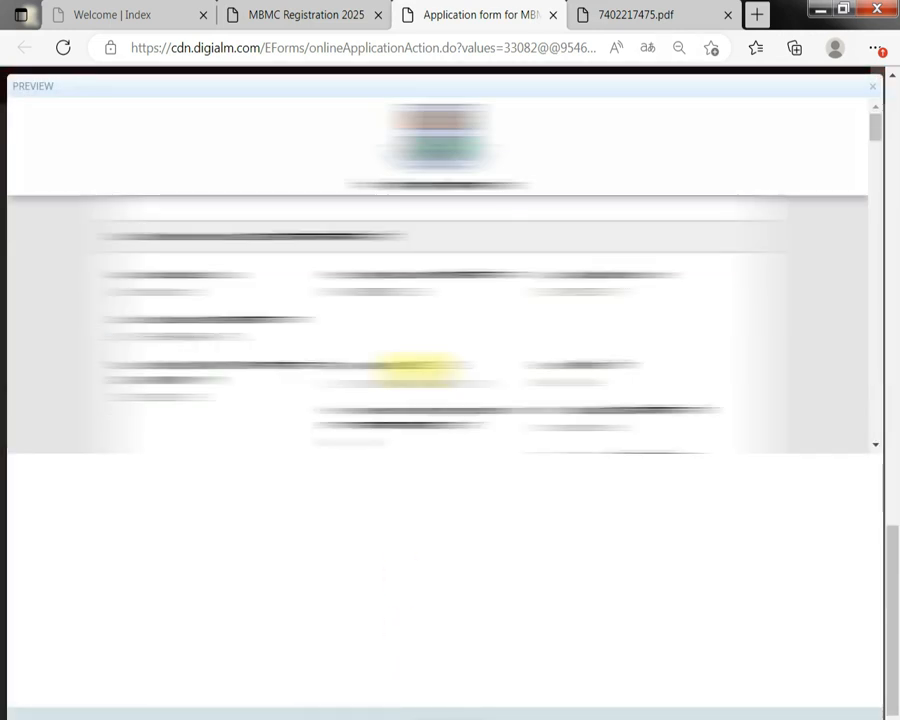
pyautogui.scroll(-10, 418, 370)
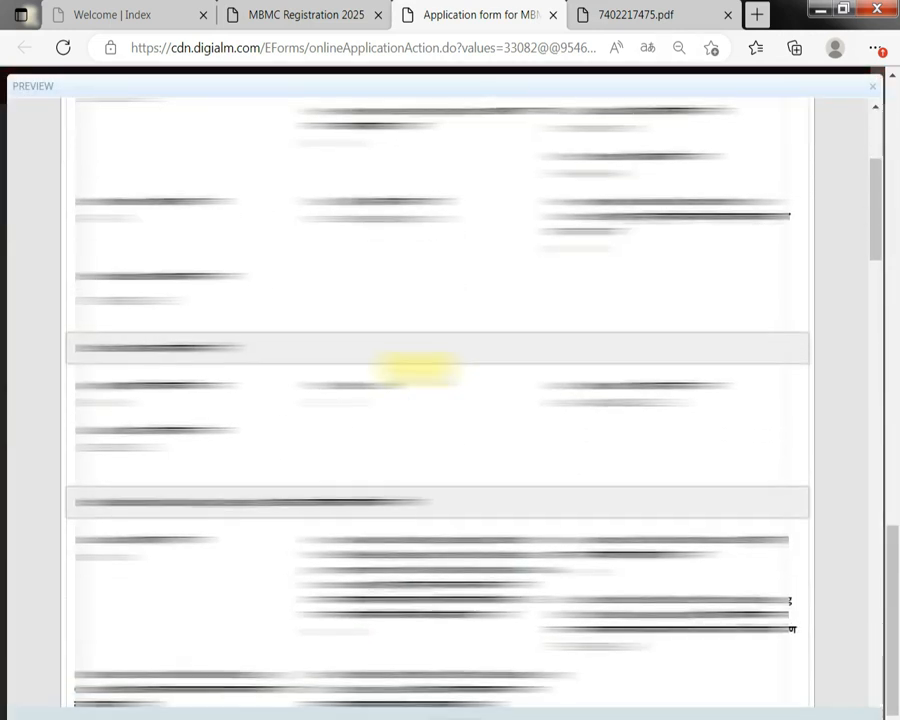
pyautogui.scroll(-2, 418, 370)
pyautogui.scroll(10, 420, 366)
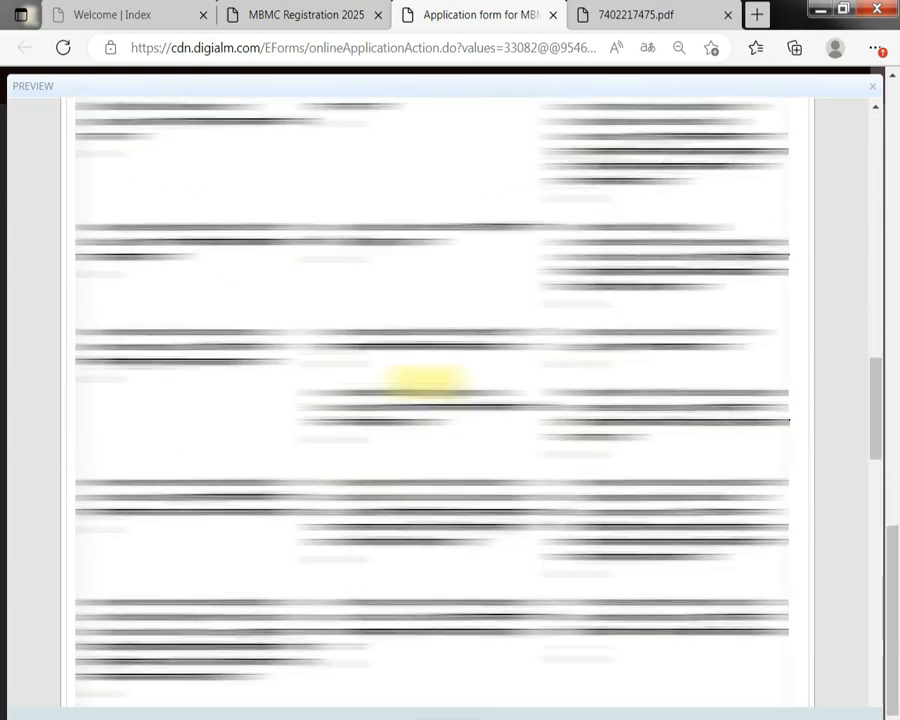
pyautogui.scroll(-15, 430, 392)
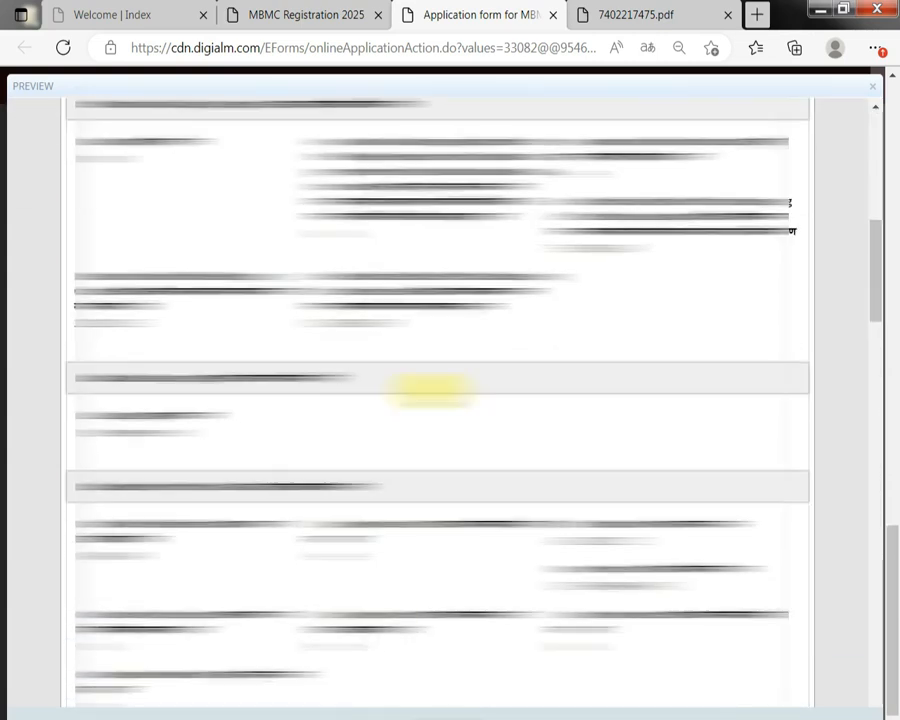
pyautogui.scroll(-5, 430, 390)
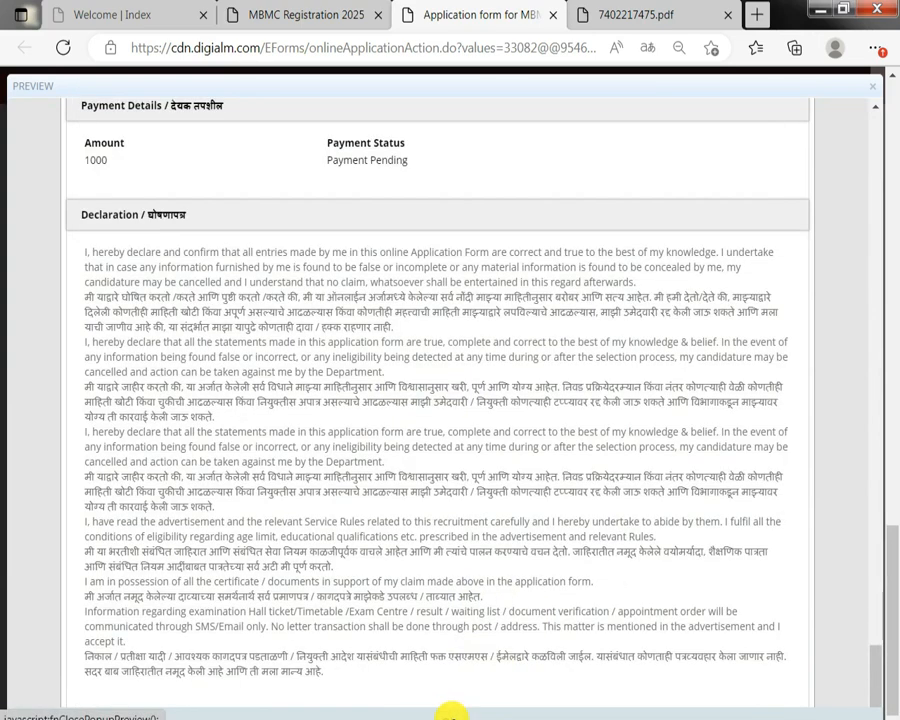
pyautogui.click(450, 712)
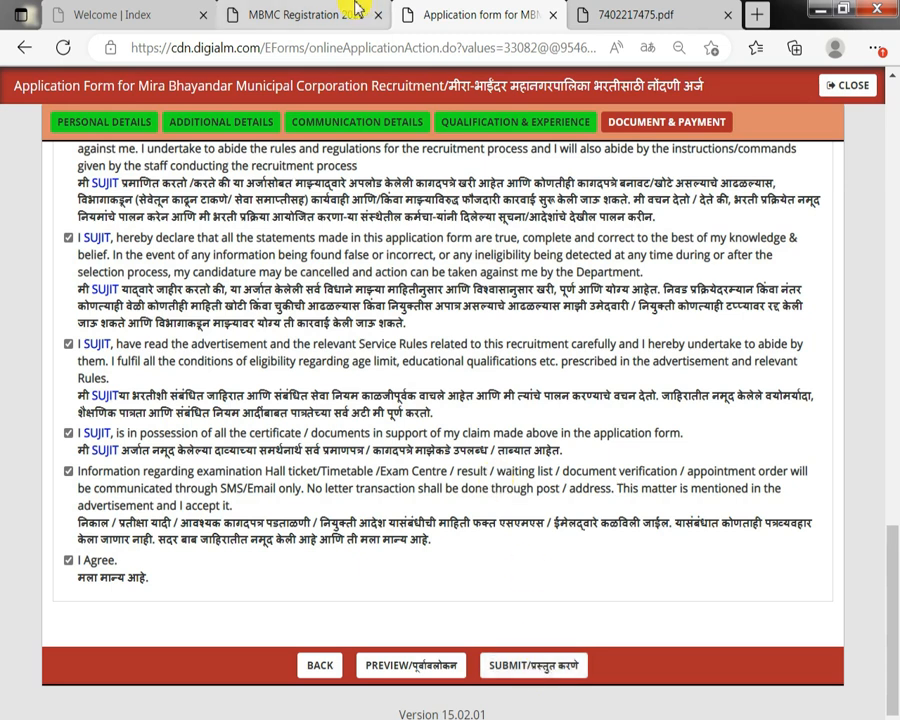
# Switch to the MBMC Registration tab and check the Clerk application's status on the Apply Post page.
pyautogui.moveTo(357, 8)
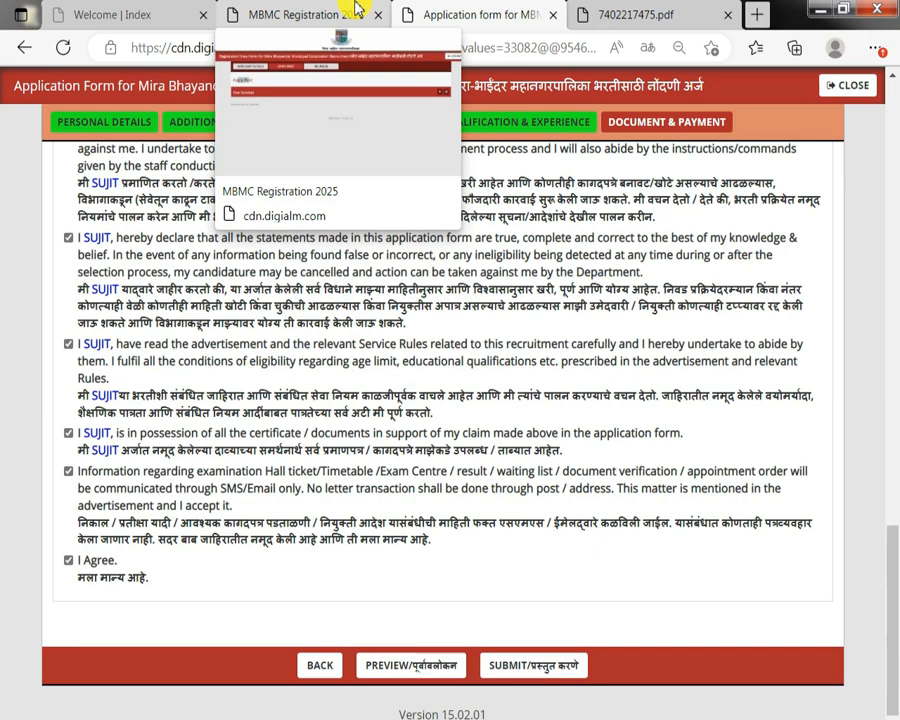
pyautogui.click(296, 10)
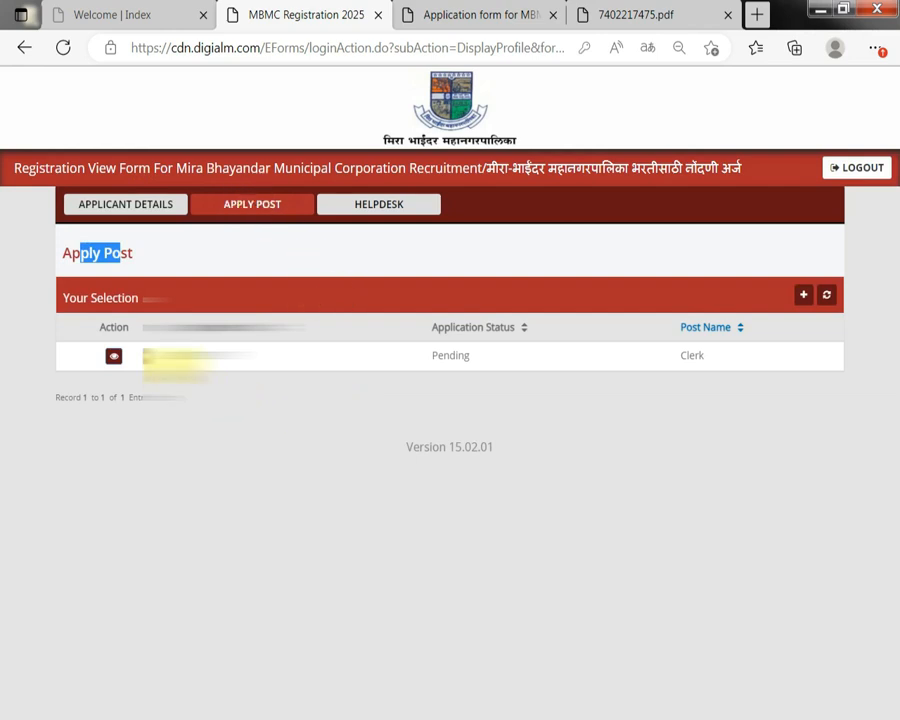
pyautogui.moveTo(150, 359); pyautogui.dragTo(262, 357)
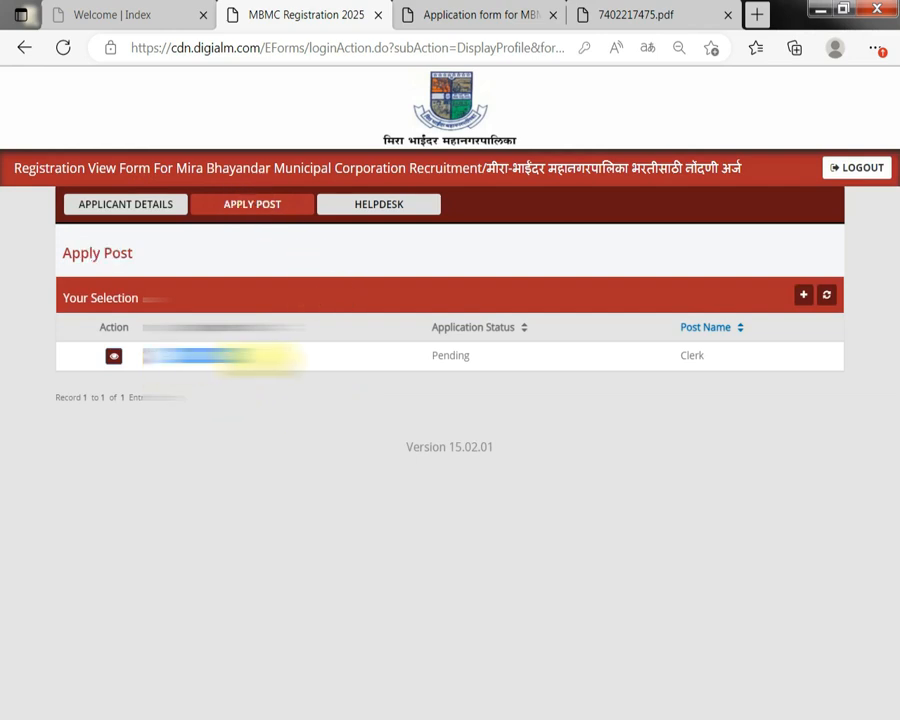
pyautogui.doubleClick(466, 362)
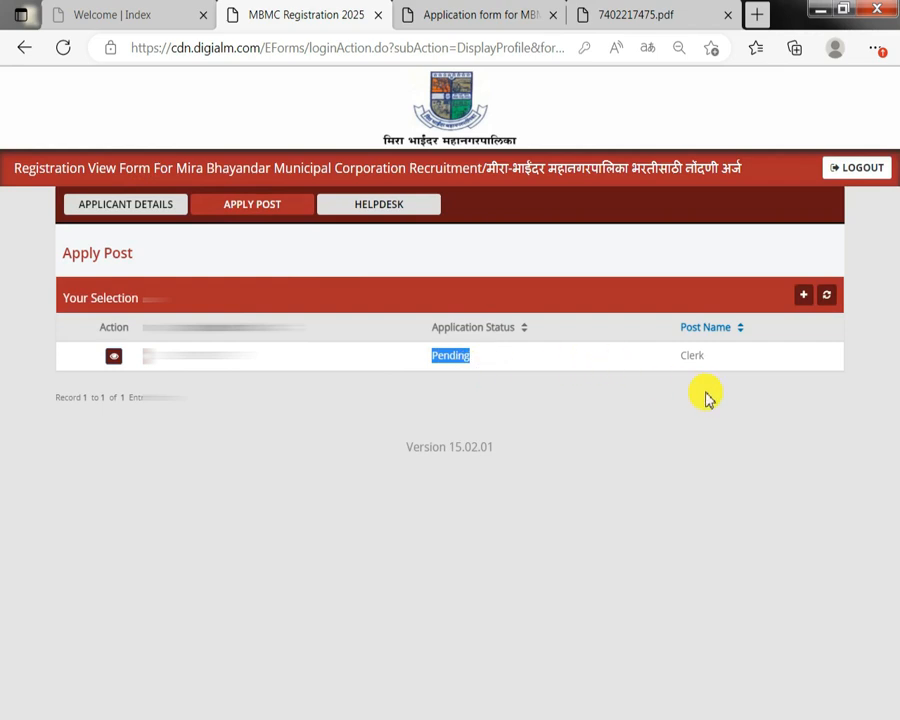
pyautogui.moveTo(676, 362); pyautogui.dragTo(712, 363)
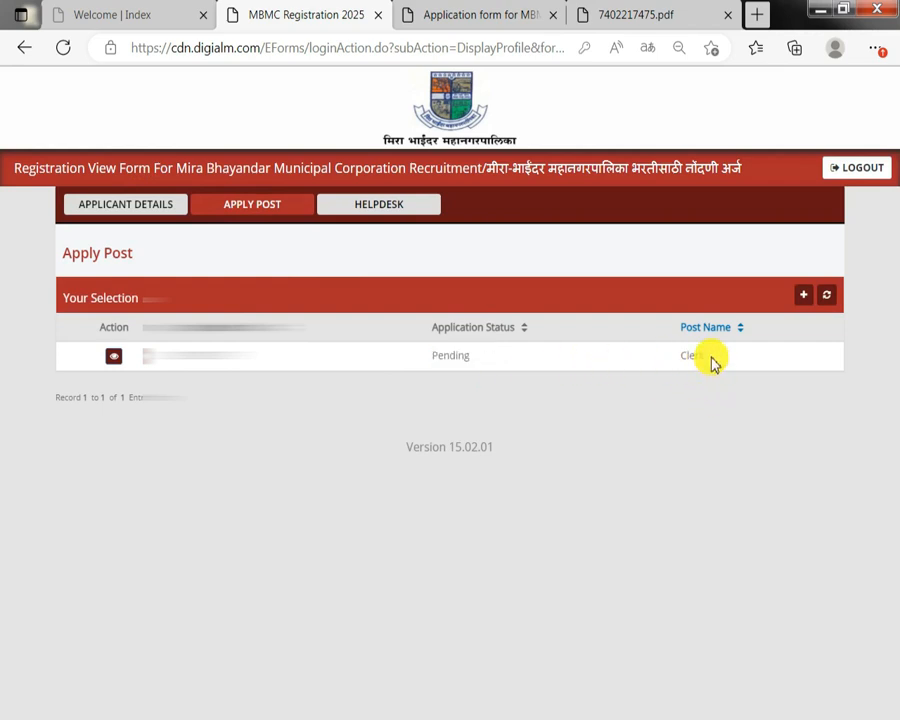